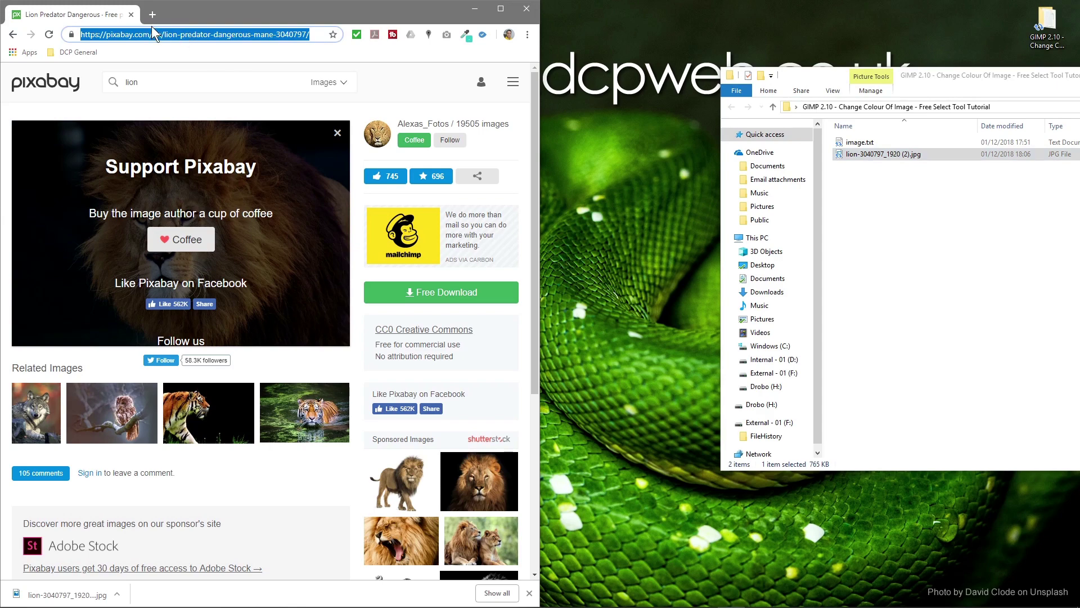
# Close the Pixabay web page, move the image folder window further into view, and start GIMP
pyautogui.click(131, 14)
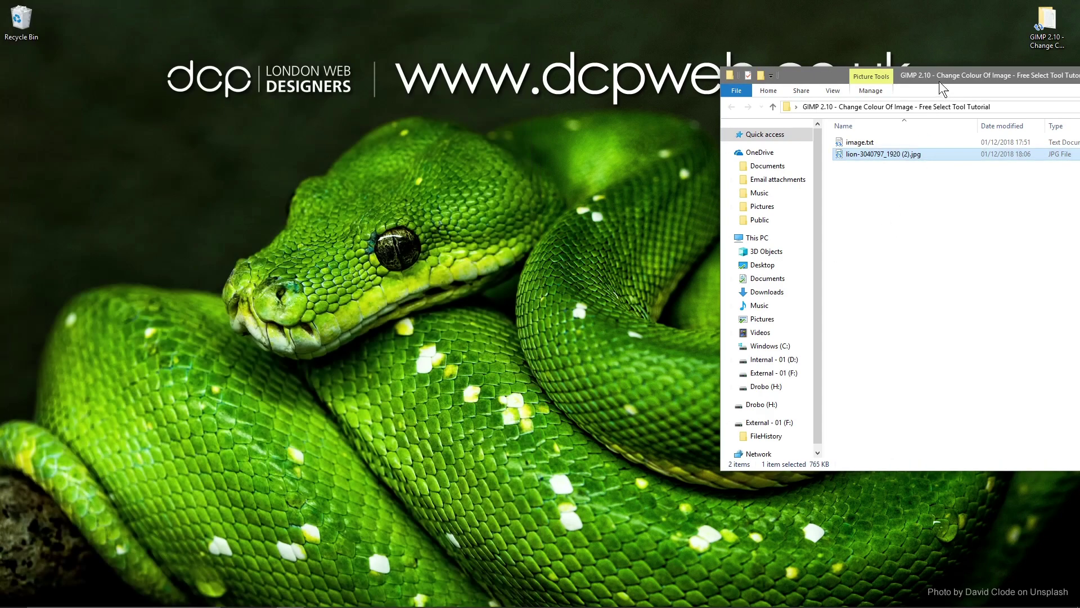
pyautogui.moveTo(943, 84); pyautogui.dragTo(762, 54)
pyautogui.doubleClick(695, 129)
pyautogui.click(582, 23)
pyautogui.press('super')
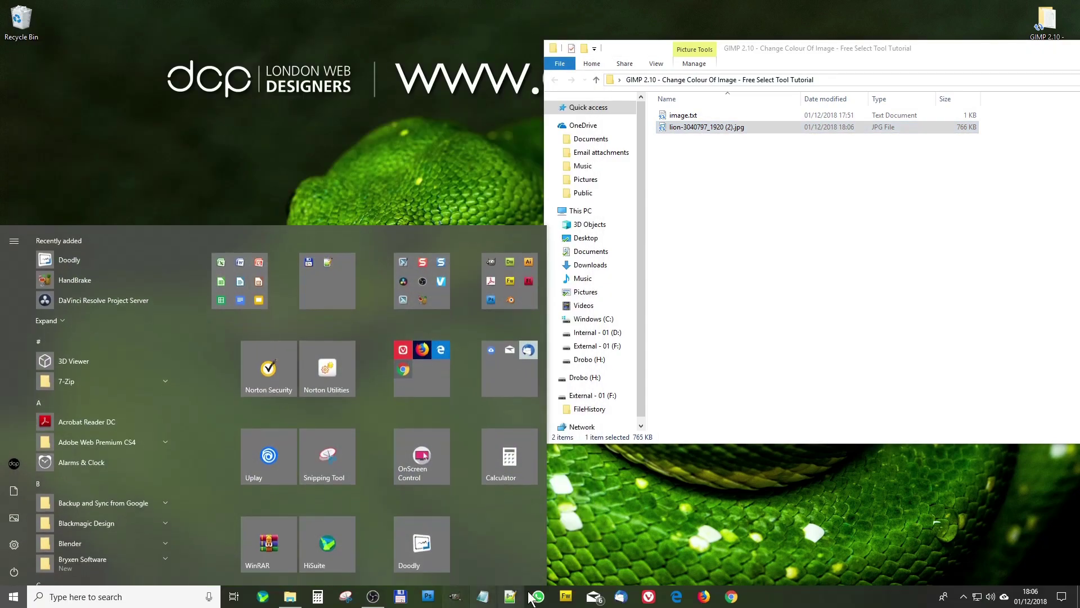
pyautogui.click(456, 596)
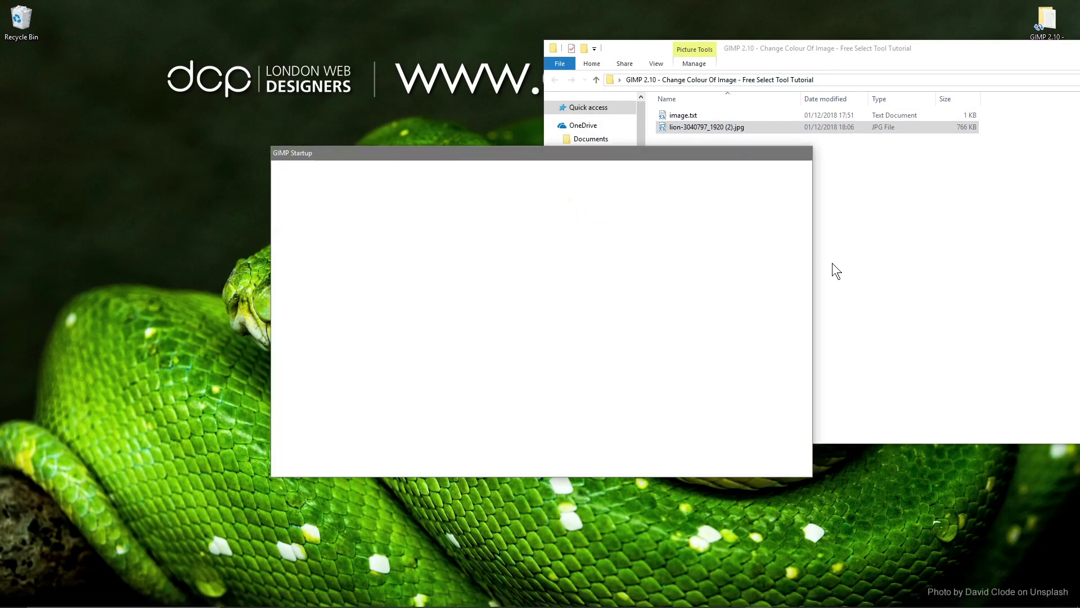
# Discard the image salvaged from the crash and open lion-3040797_1920 (2).jpg from the folder in GIMP
pyautogui.click(942, 232)
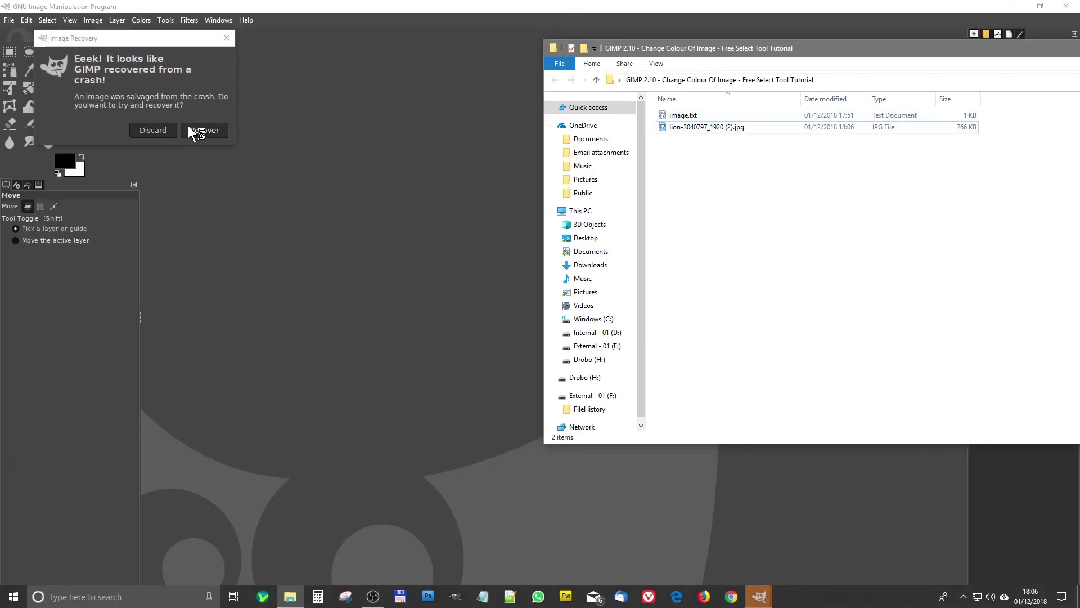
pyautogui.click(174, 133)
pyautogui.moveTo(705, 127); pyautogui.dragTo(359, 210)
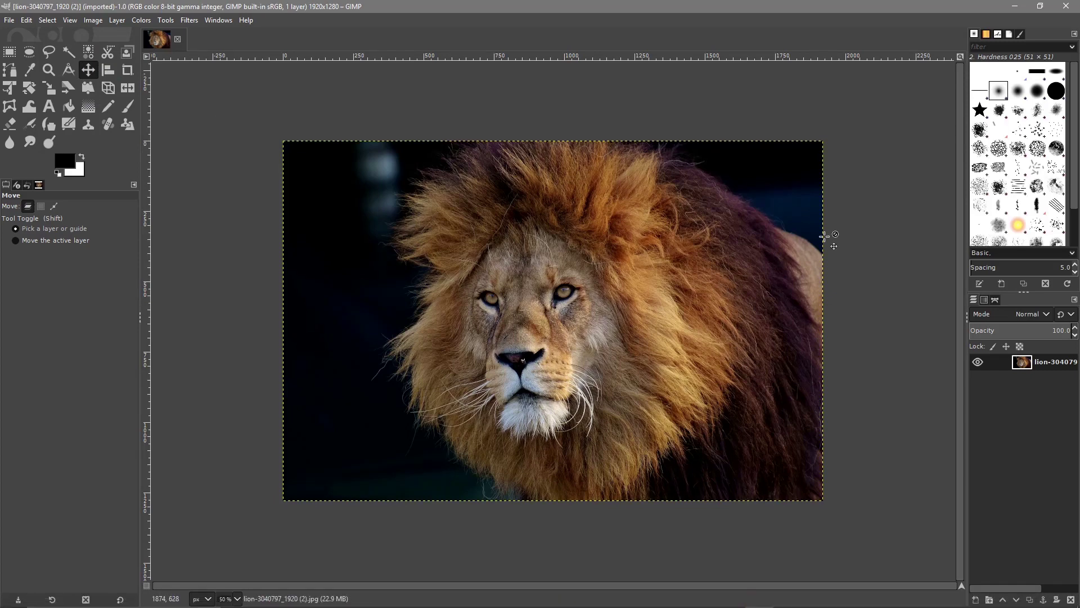
# Save the image as lion-01.xcf in the GIMP 2.10 - Change Colour Of Image - Free Select Tool Tutorial folder
pyautogui.click(12, 19)
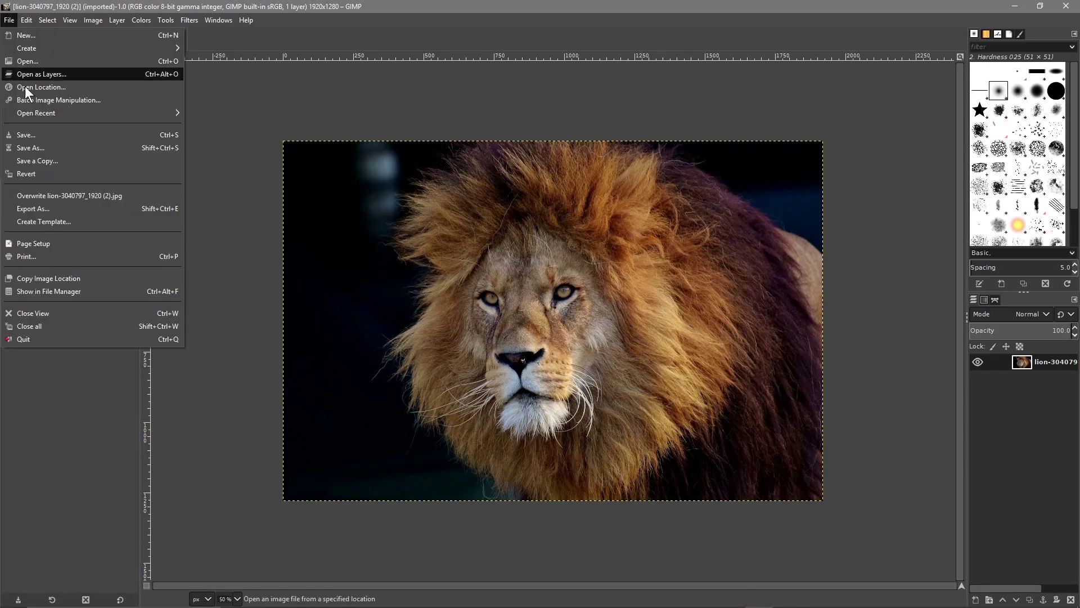
pyautogui.click(29, 141)
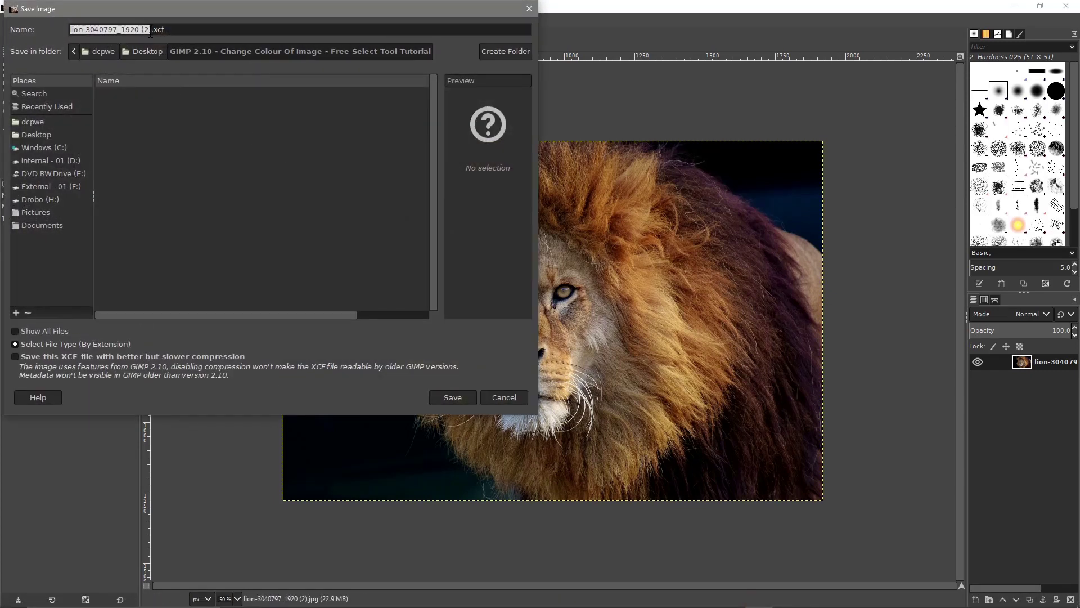
pyautogui.write('l')
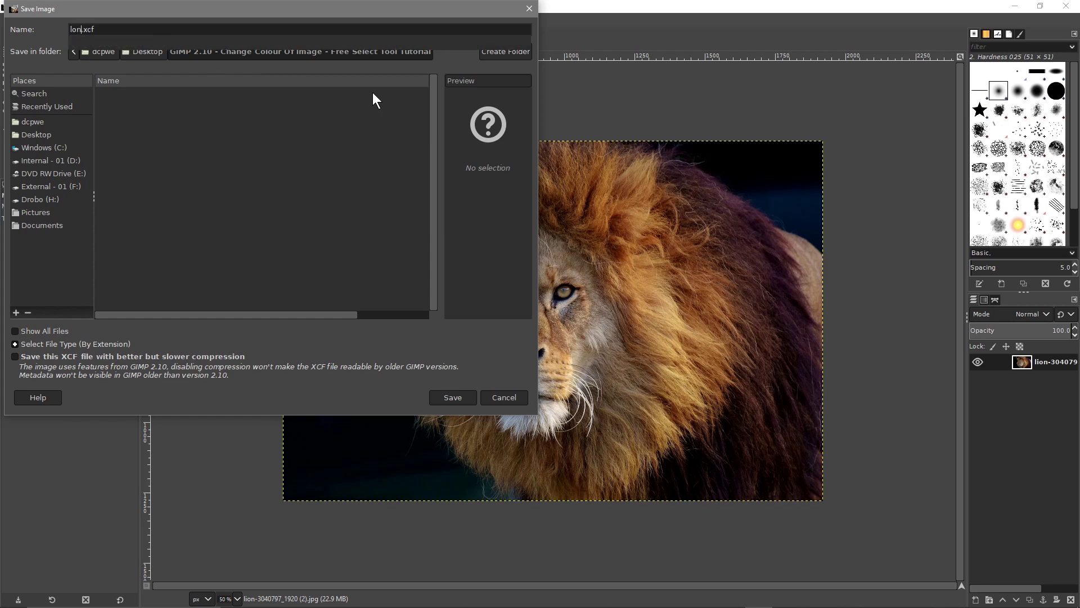
pyautogui.write('ion-01')
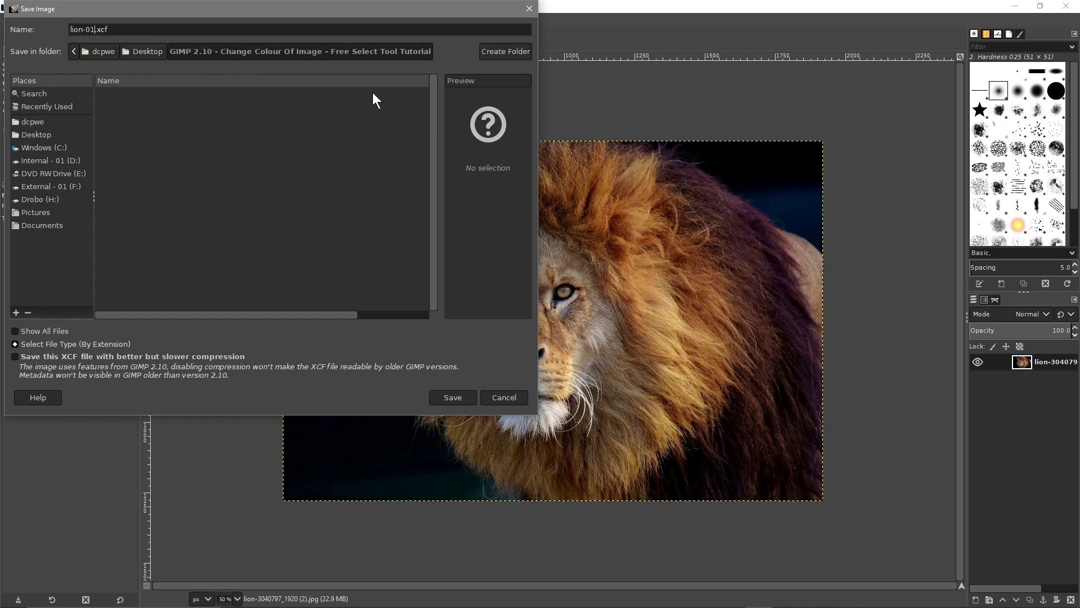
pyautogui.click(460, 397)
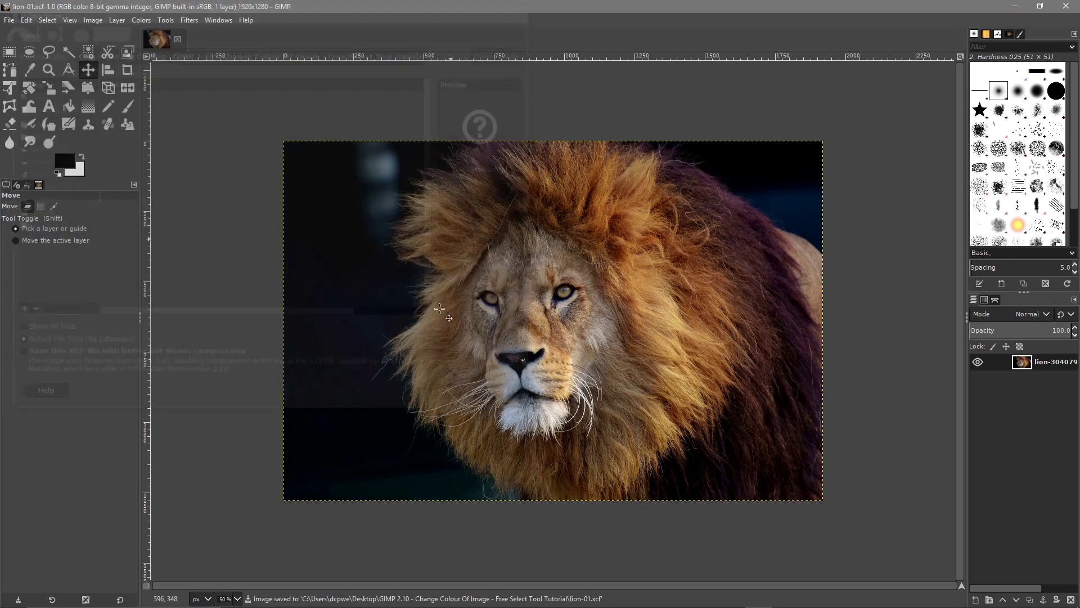
# Paint black (000000) over the lighter background patches around the lion using the Paintbrush with the 2. Hardness 025 brush
pyautogui.click(128, 107)
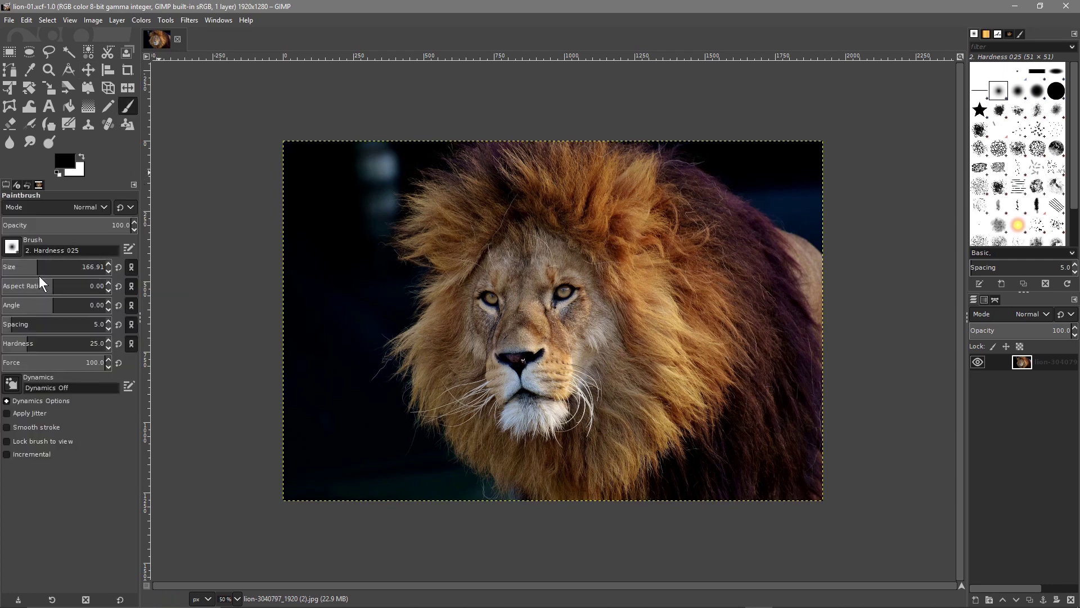
pyautogui.click(68, 160)
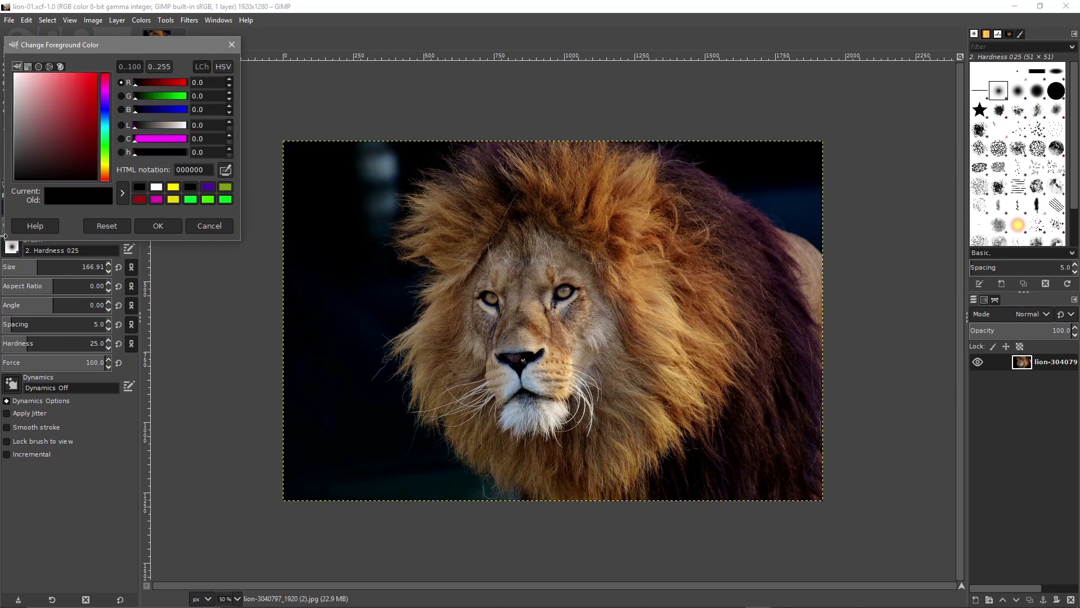
pyautogui.click(160, 224)
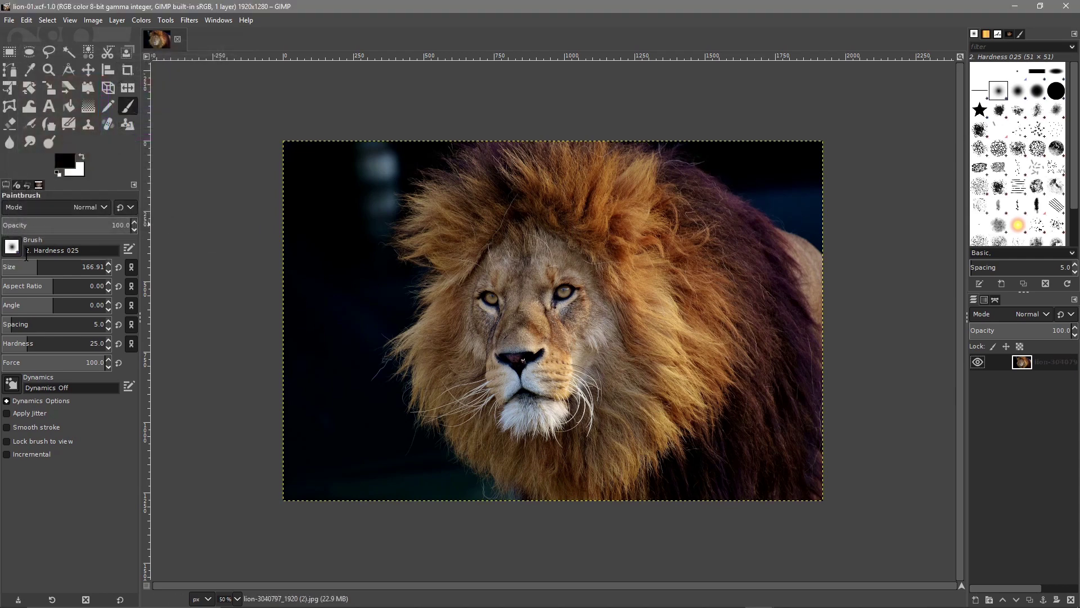
pyautogui.click(12, 247)
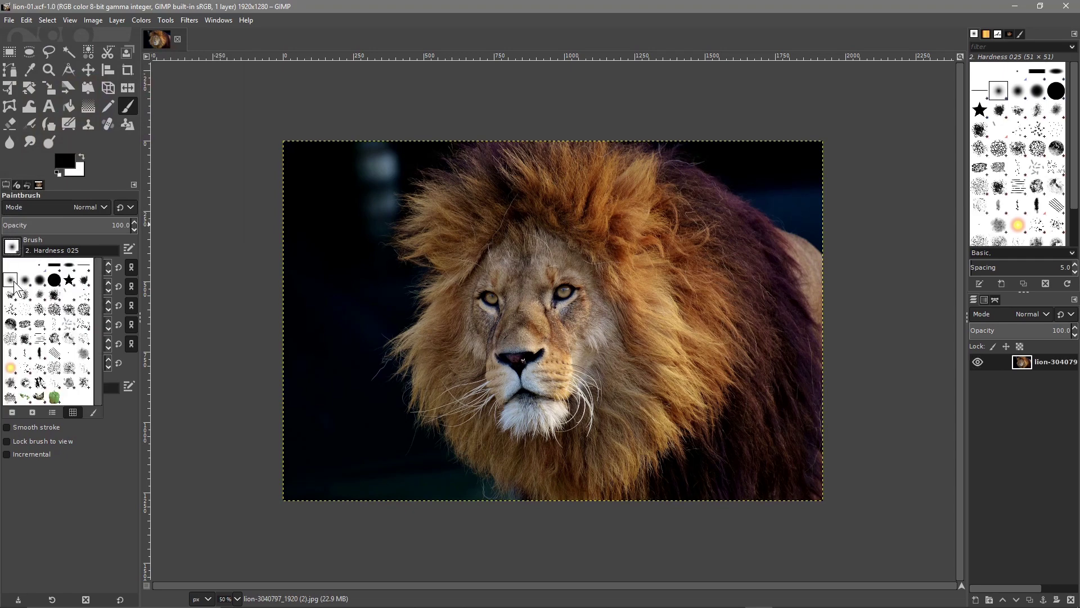
pyautogui.click(388, 197)
pyautogui.moveTo(354, 177)
pyautogui.mouseDown()
pyautogui.moveTo(376, 160)
pyautogui.moveTo(374, 170)
pyautogui.moveTo(388, 162)
pyautogui.moveTo(362, 193)
pyautogui.moveTo(370, 211)
pyautogui.moveTo(382, 188)
pyautogui.moveTo(373, 229)
pyautogui.mouseUp()
pyautogui.moveTo(326, 318); pyautogui.dragTo(333, 332)
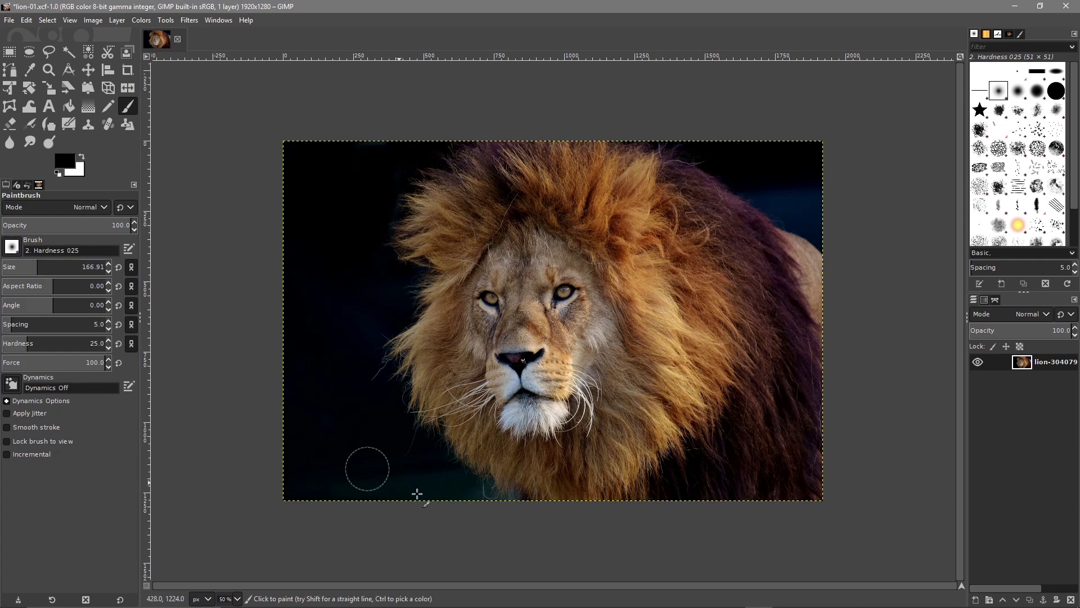
pyautogui.moveTo(476, 490); pyautogui.dragTo(357, 484)
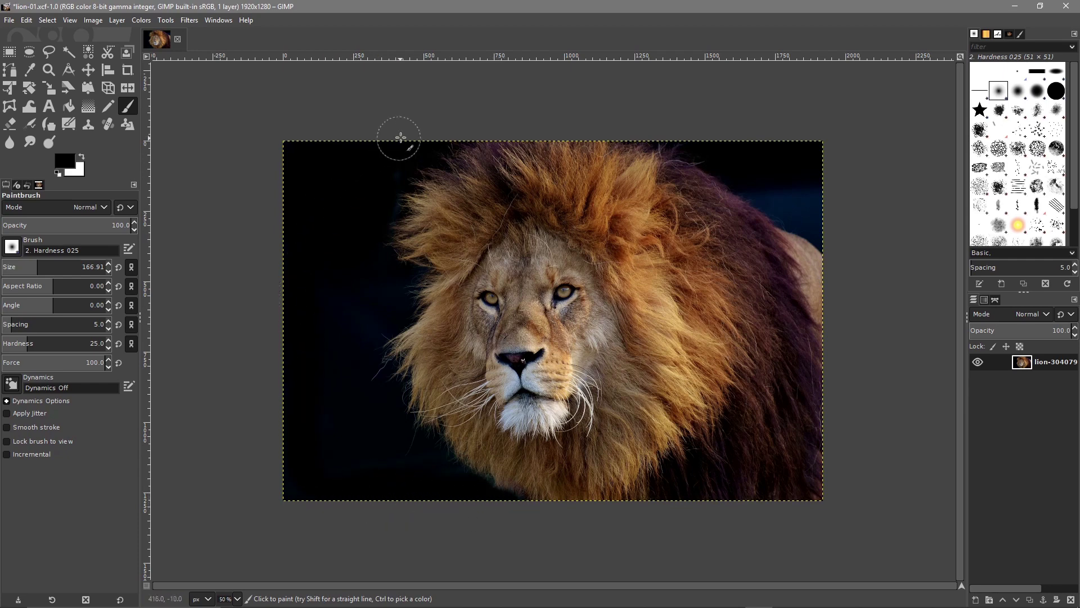
pyautogui.moveTo(779, 161)
pyautogui.mouseDown()
pyautogui.moveTo(828, 208)
pyautogui.moveTo(762, 185)
pyautogui.moveTo(826, 228)
pyautogui.moveTo(751, 183)
pyautogui.moveTo(793, 211)
pyautogui.mouseUp()
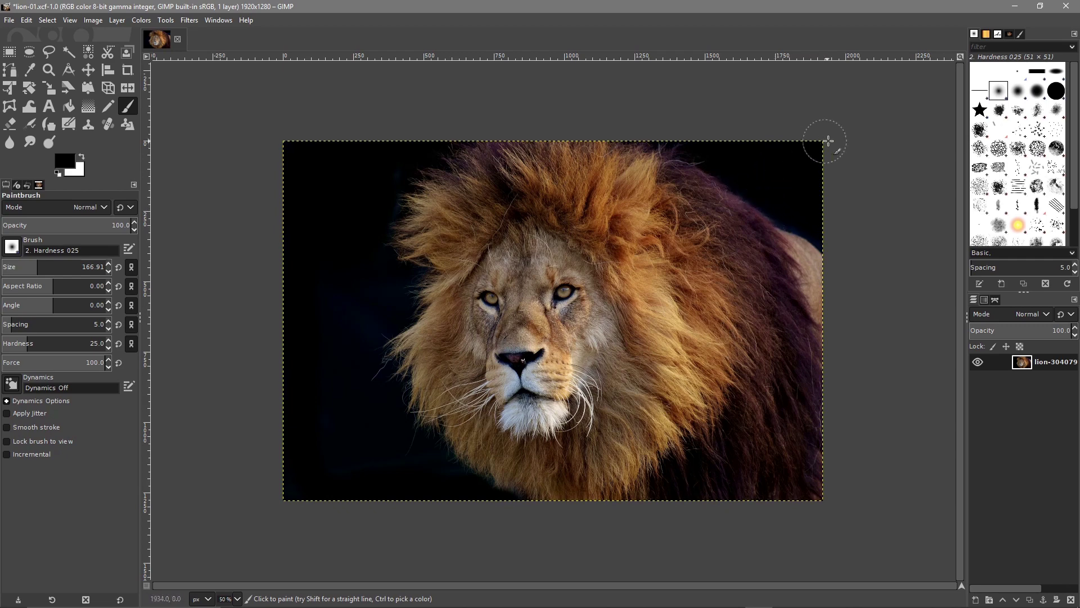
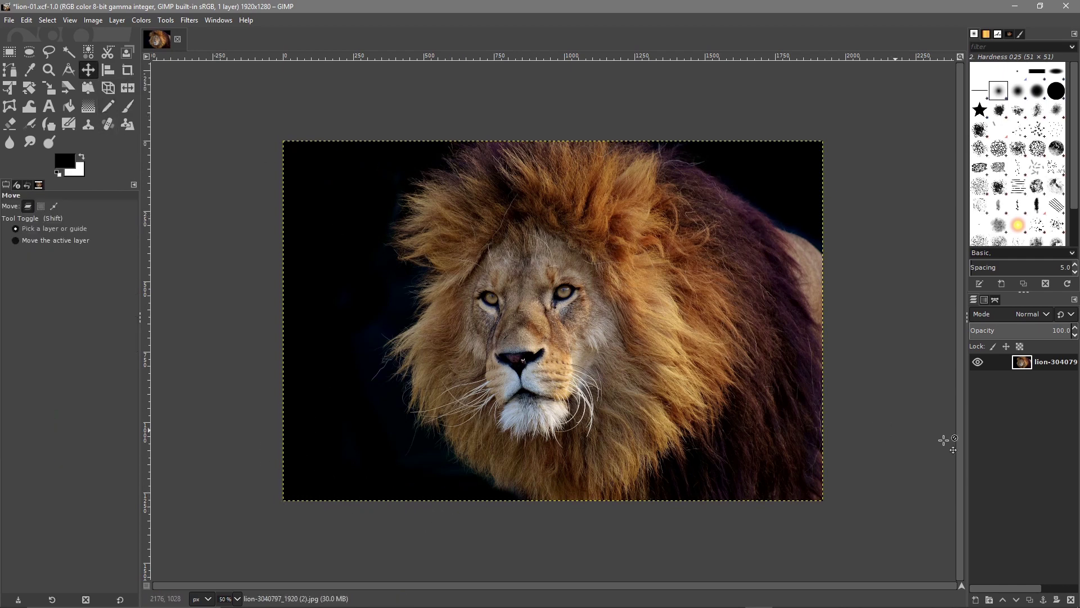
# Add an alpha channel to the lion layer and duplicate the layer four times
pyautogui.rightClick(1027, 363)
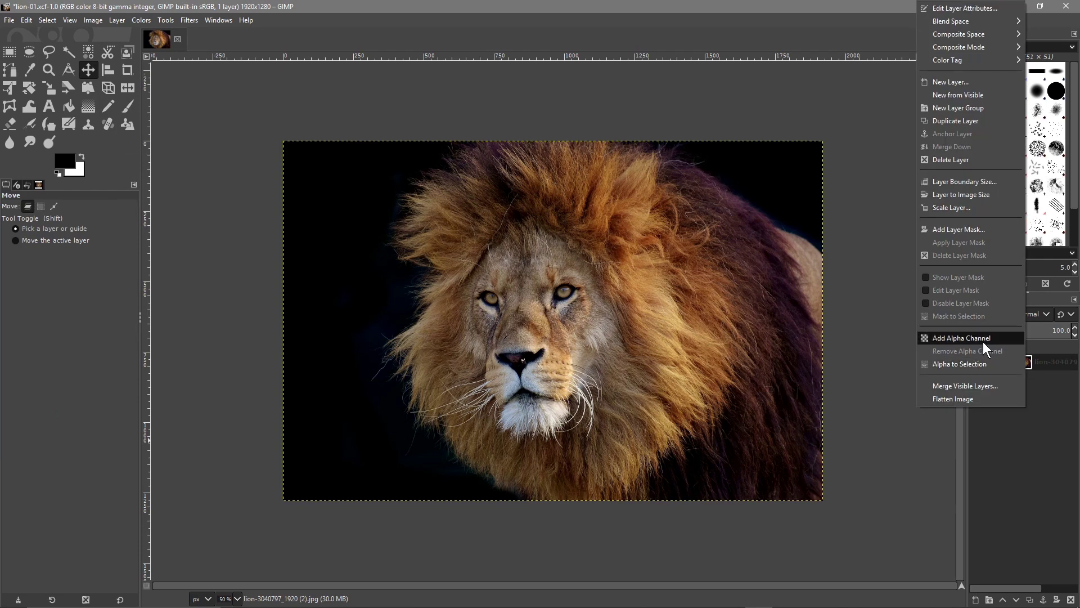
pyautogui.click(983, 341)
pyautogui.rightClick(1016, 363)
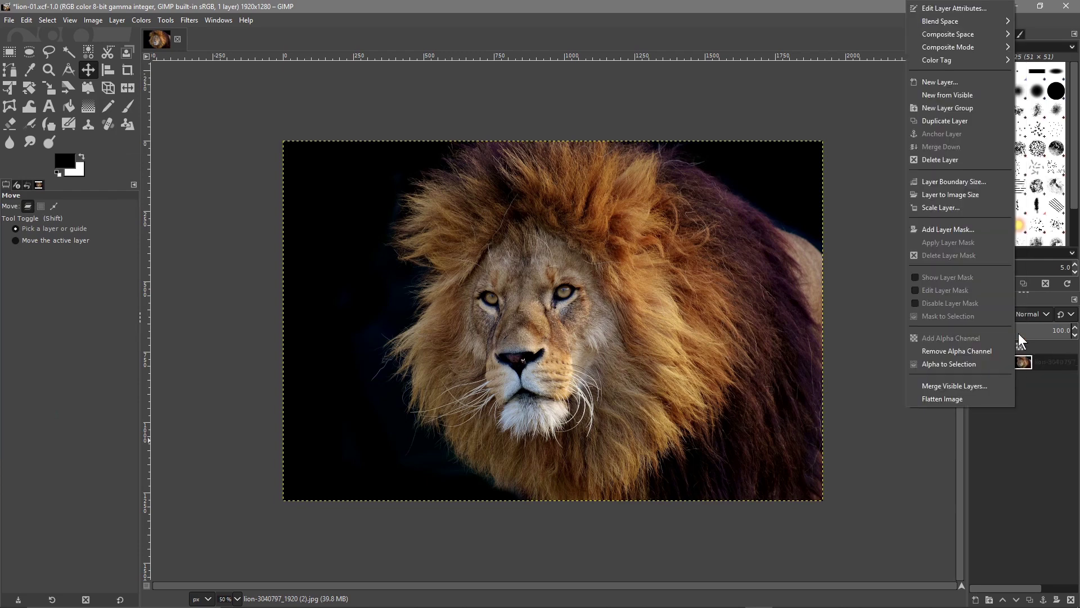
pyautogui.click(955, 122)
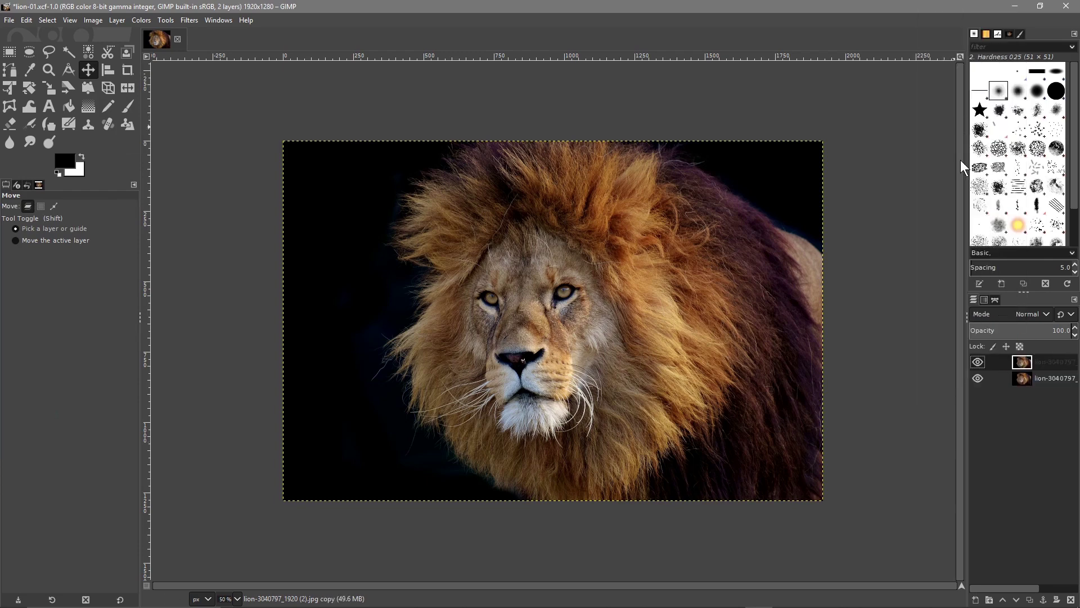
pyautogui.rightClick(1022, 364)
pyautogui.click(951, 122)
pyautogui.rightClick(1023, 366)
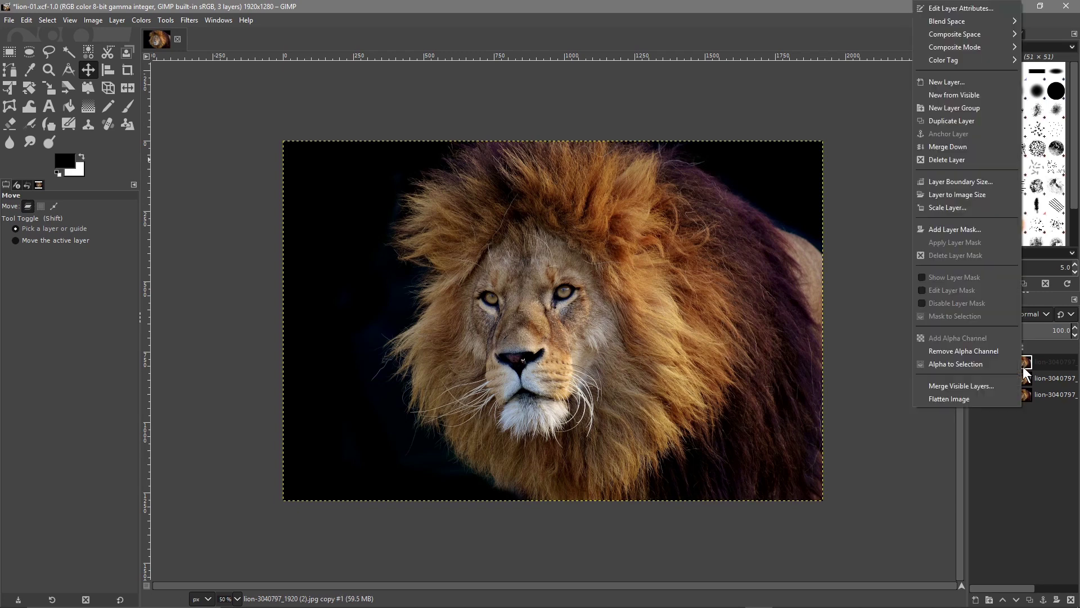
pyautogui.click(967, 122)
pyautogui.rightClick(1025, 363)
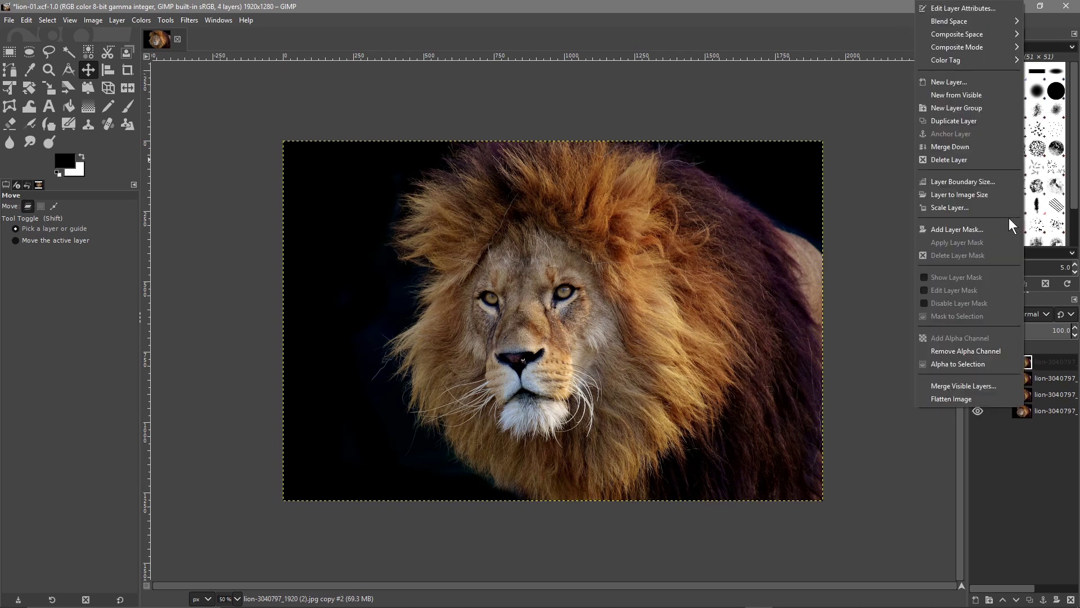
pyautogui.click(977, 120)
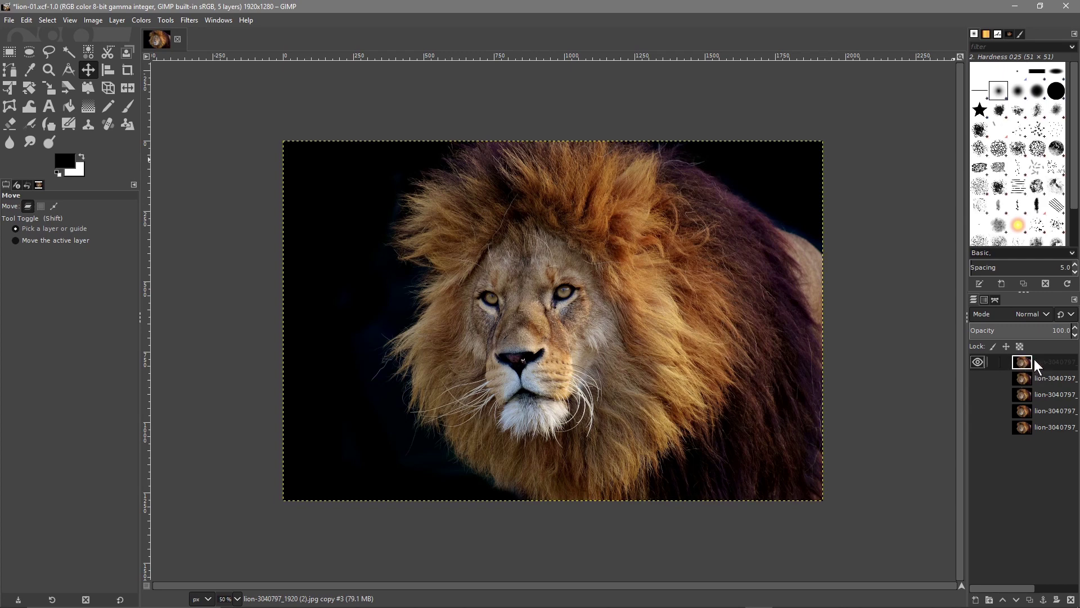
# Select the iris of the eye on the left side of the lion's face with a Free Select outline along its edge
pyautogui.click(50, 50)
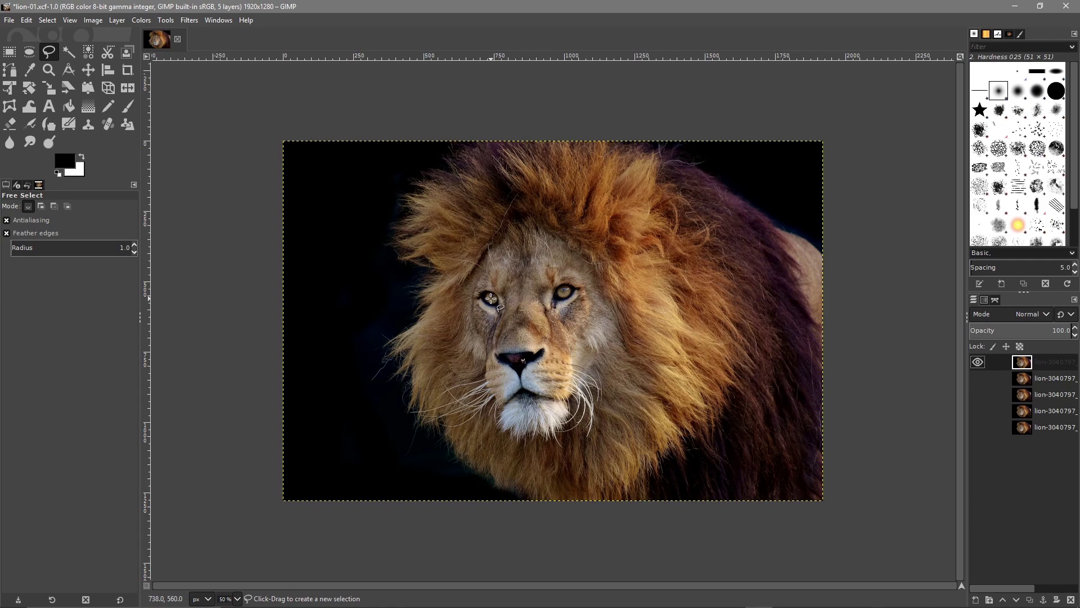
pyautogui.scroll(9, 491, 299)
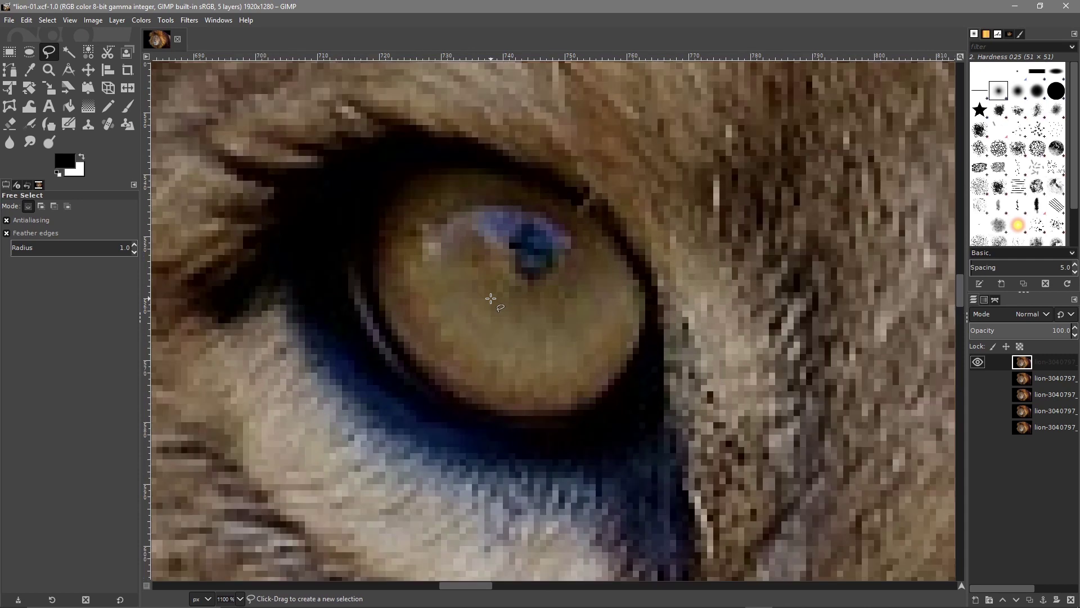
pyautogui.click(497, 172)
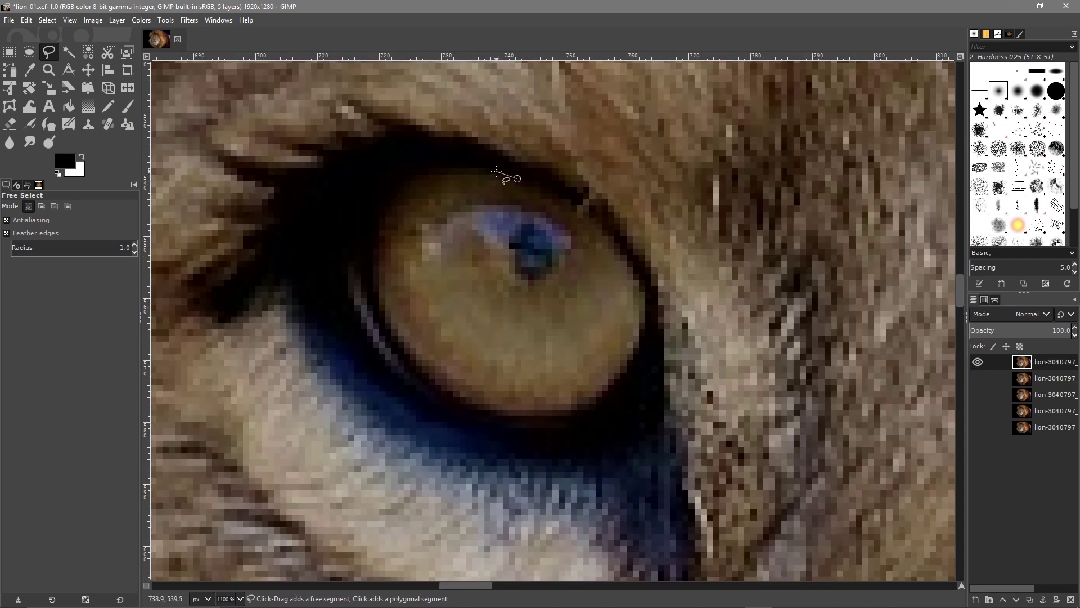
pyautogui.click(466, 170)
pyautogui.click(421, 172)
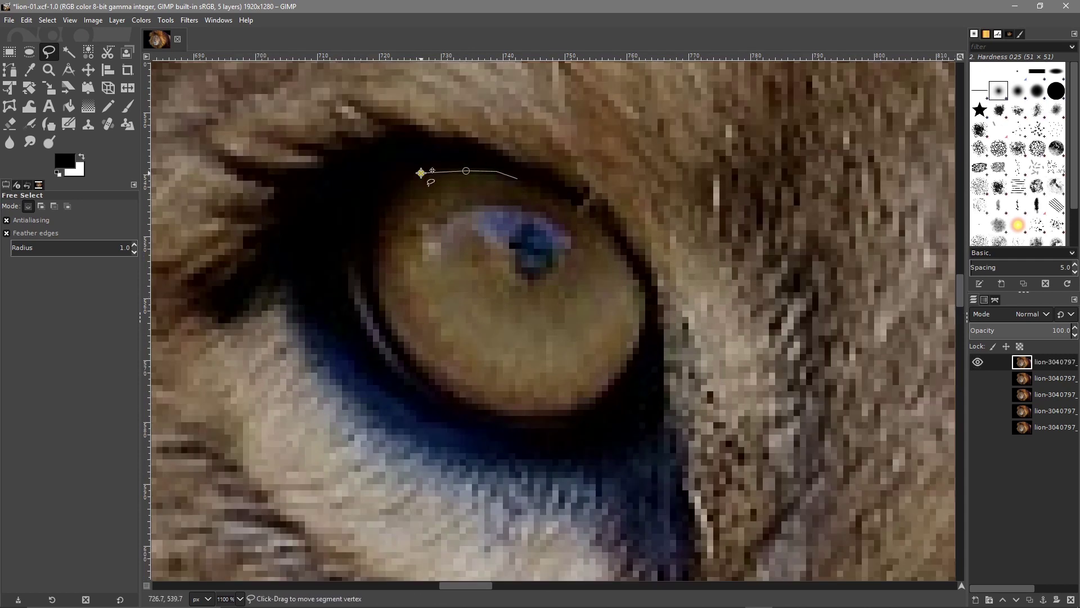
pyautogui.click(397, 198)
pyautogui.click(383, 223)
pyautogui.click(376, 262)
pyautogui.click(378, 301)
pyautogui.click(389, 332)
pyautogui.click(415, 364)
pyautogui.click(454, 397)
pyautogui.click(510, 417)
pyautogui.click(574, 415)
pyautogui.click(614, 385)
pyautogui.click(642, 335)
pyautogui.click(641, 285)
pyautogui.click(623, 247)
pyautogui.click(585, 216)
pyautogui.click(554, 196)
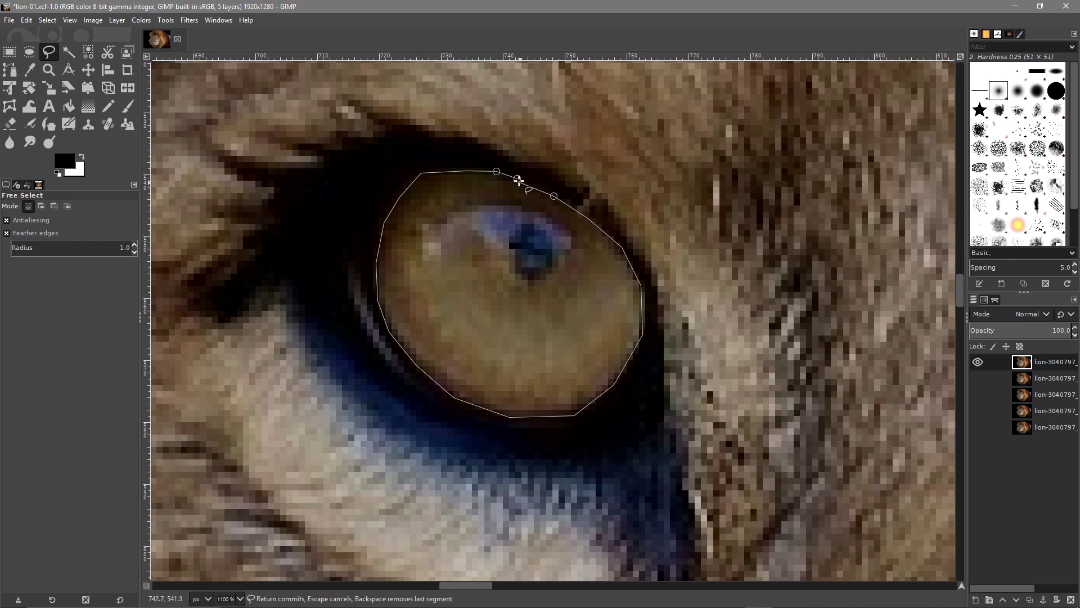
pyautogui.click(517, 178)
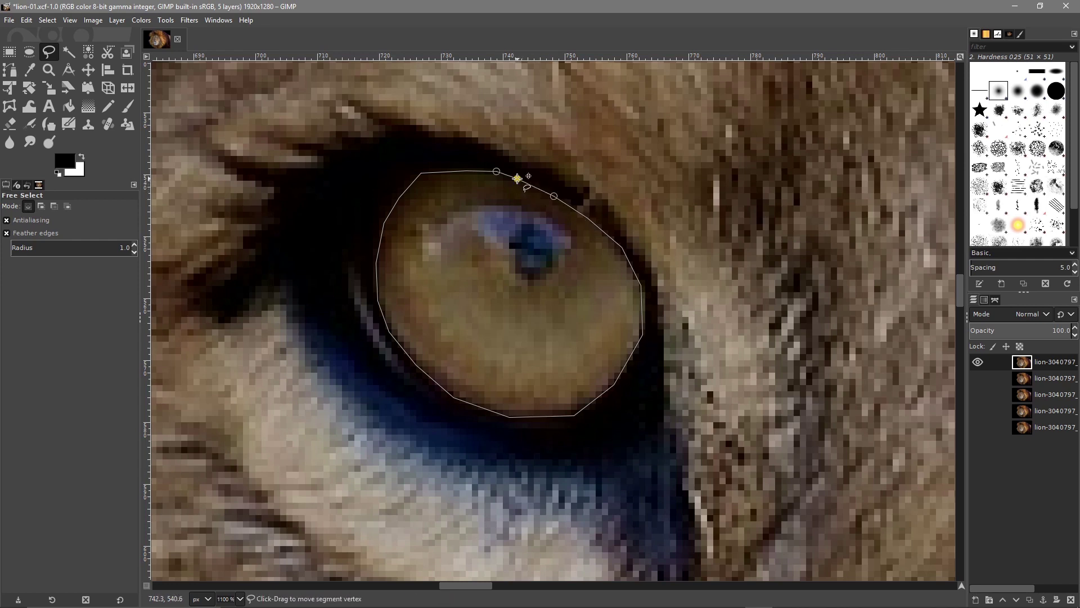
pyautogui.press('Return')
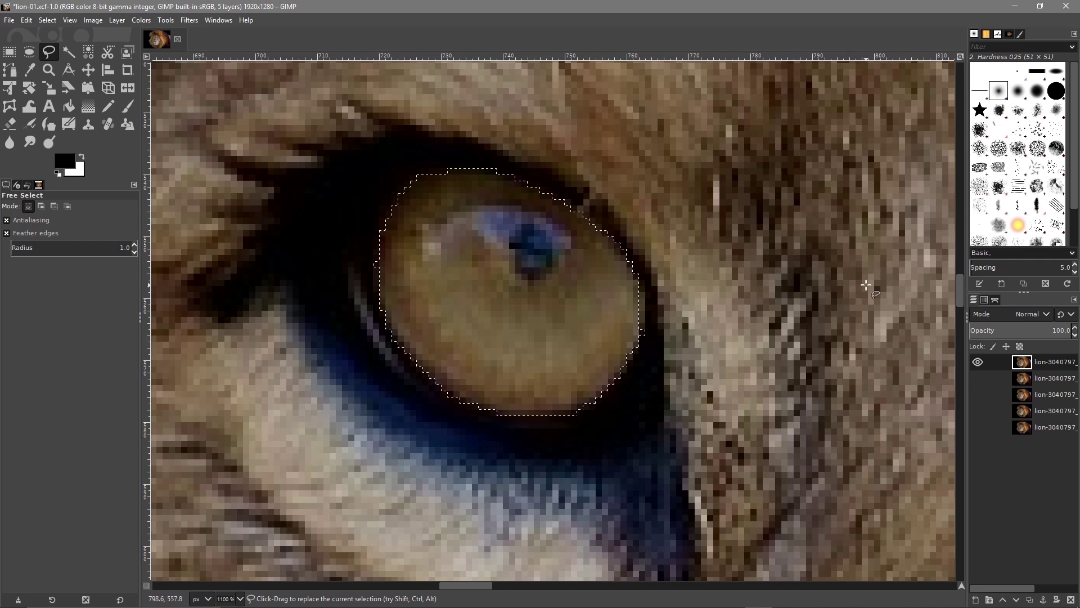
# Add the iris of the eye on the right side of the lion's face to the selection with a Free Select outline along its edge
pyautogui.moveTo(865, 285); pyautogui.dragTo(453, 282)
pyautogui.moveTo(762, 278); pyautogui.dragTo(308, 275)
pyautogui.moveTo(727, 270); pyautogui.dragTo(534, 281)
pyautogui.moveTo(693, 218); pyautogui.dragTo(452, 266)
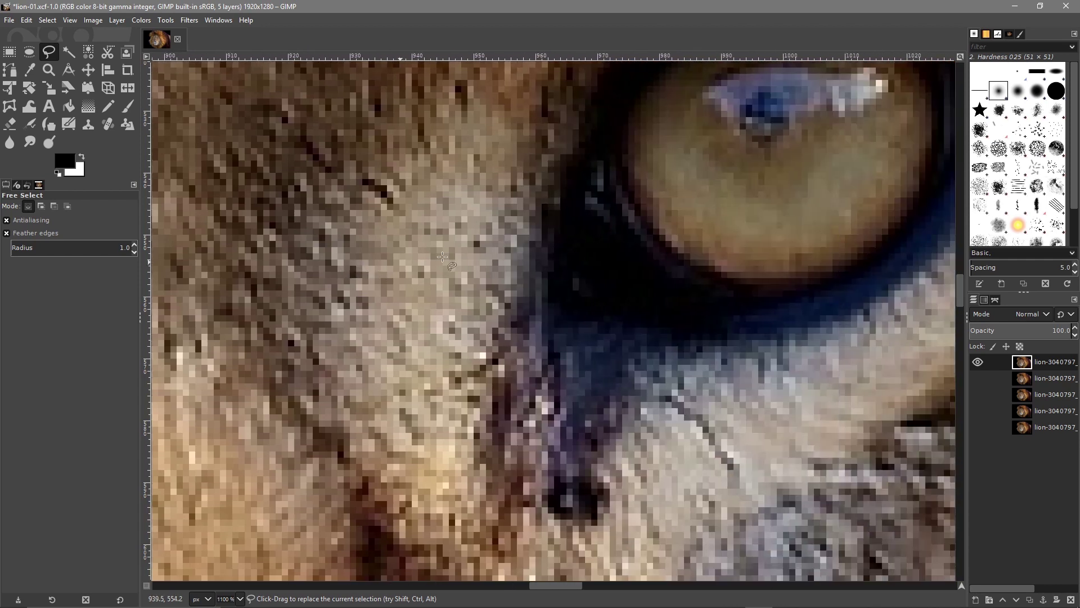
pyautogui.moveTo(630, 225); pyautogui.dragTo(532, 345)
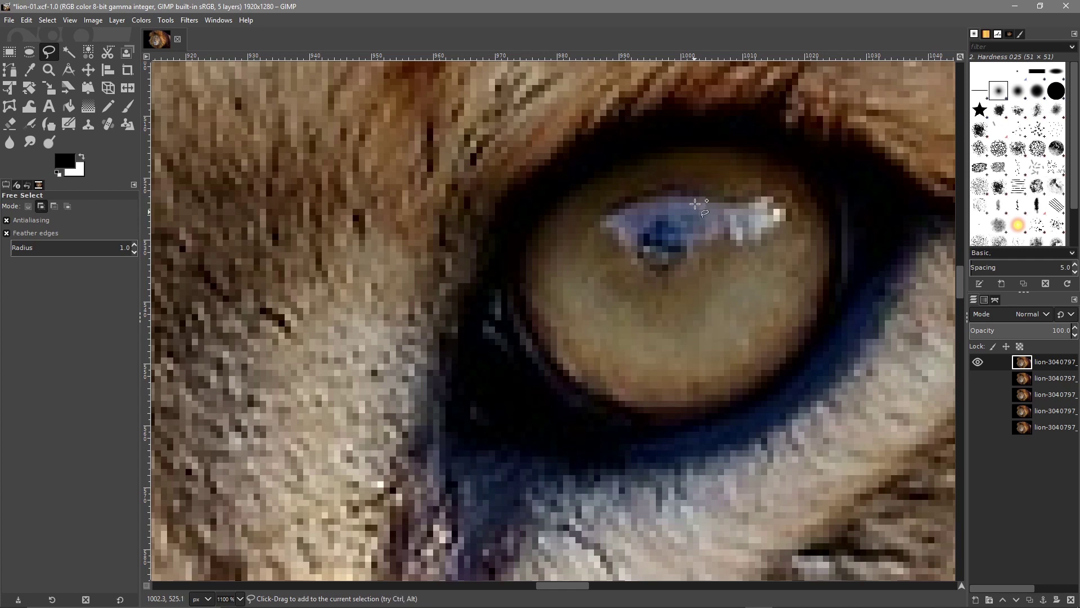
pyautogui.keyDown('shift'); pyautogui.click(694, 148); pyautogui.keyUp('shift')
pyautogui.click(758, 155)
pyautogui.click(801, 172)
pyautogui.click(822, 210)
pyautogui.click(830, 260)
pyautogui.click(815, 319)
pyautogui.click(794, 359)
pyautogui.click(739, 397)
pyautogui.click(674, 413)
pyautogui.click(613, 404)
pyautogui.click(571, 380)
pyautogui.click(537, 331)
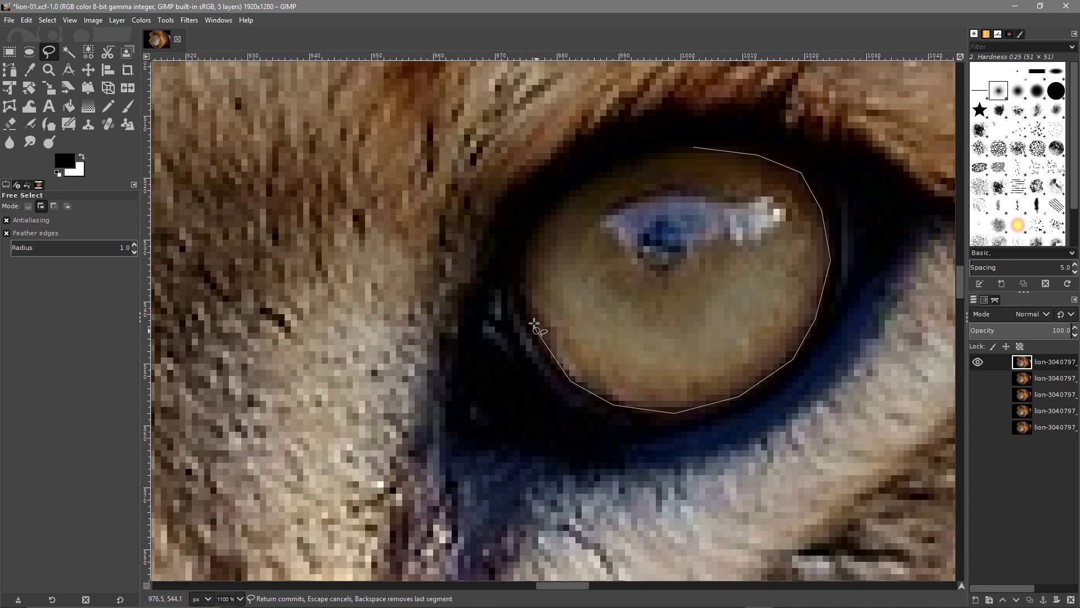
pyautogui.click(525, 273)
pyautogui.click(533, 232)
pyautogui.click(565, 200)
pyautogui.click(619, 165)
pyautogui.click(660, 153)
pyautogui.click(691, 146)
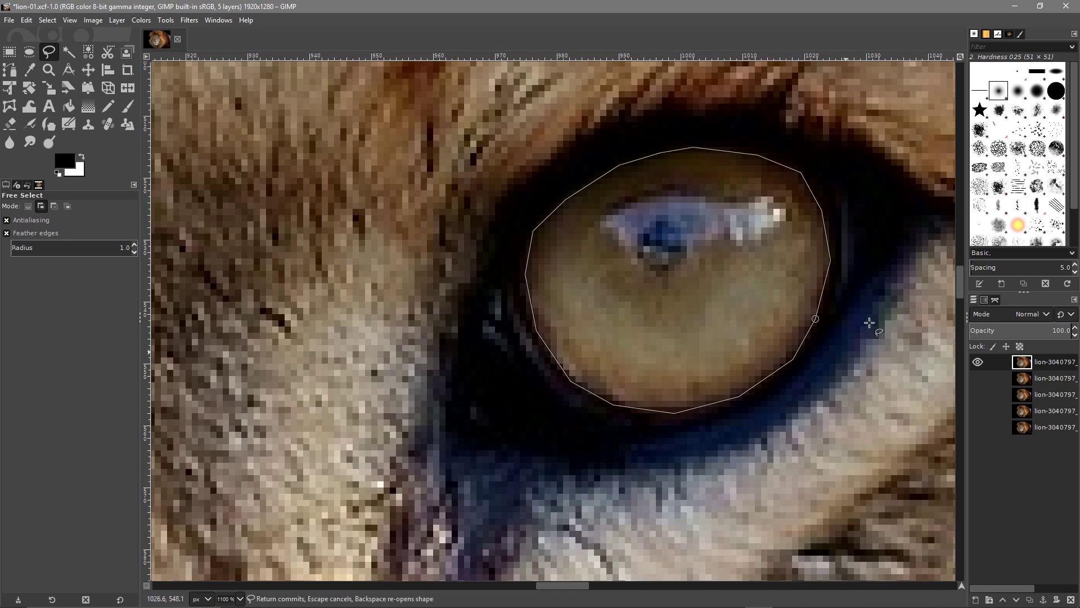
pyautogui.doubleClick(651, 221)
# Copy the two selected irises and create a new 1920 x 1280 px layer filled with transparency
pyautogui.press('ctrl')
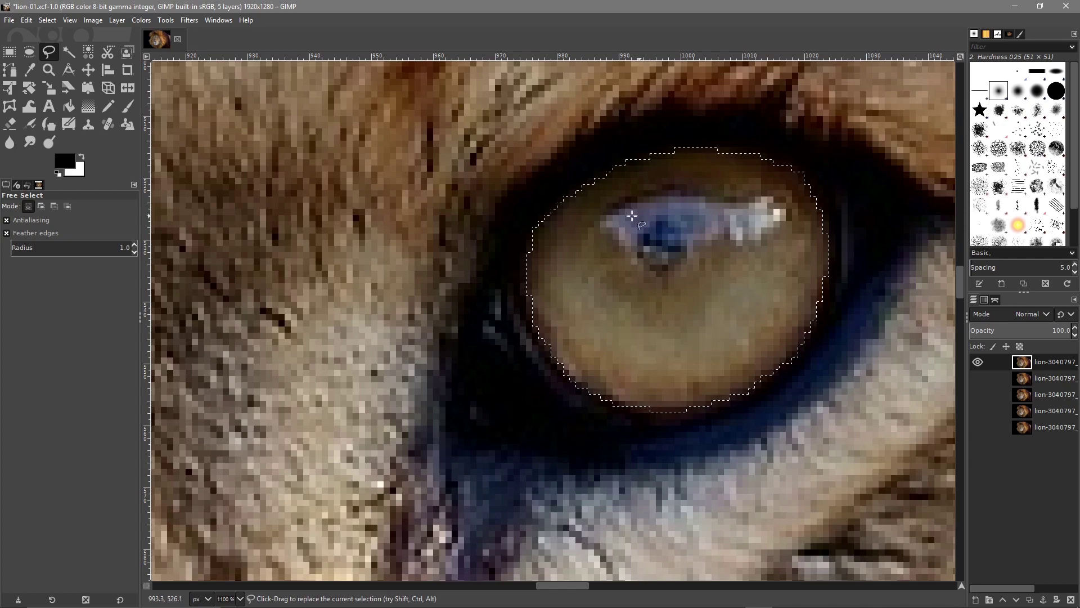
pyautogui.scroll(-7, 481, 270)
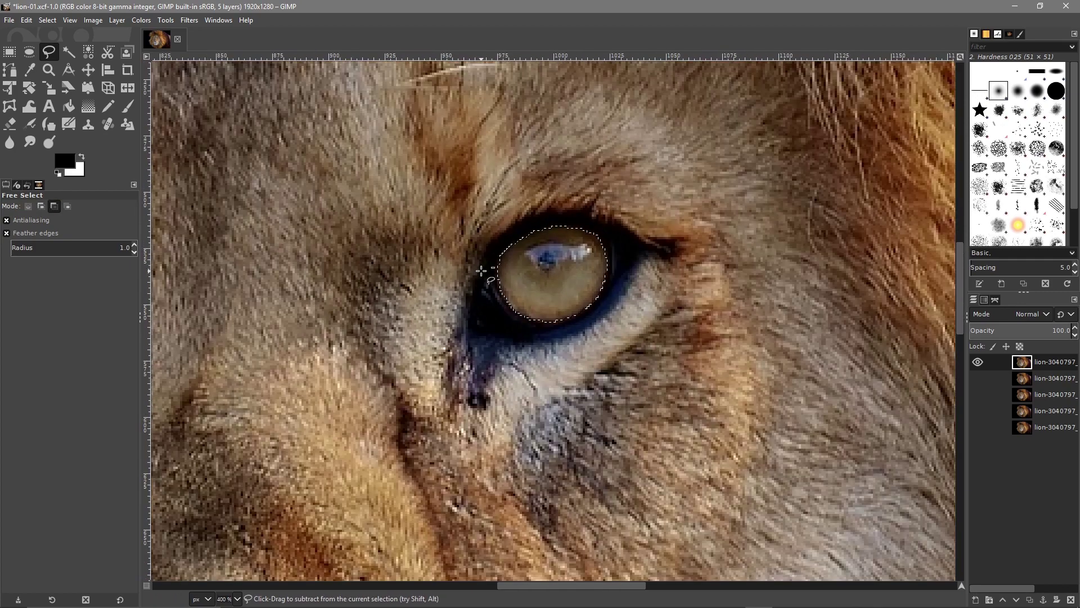
pyautogui.moveTo(393, 316); pyautogui.dragTo(589, 330)
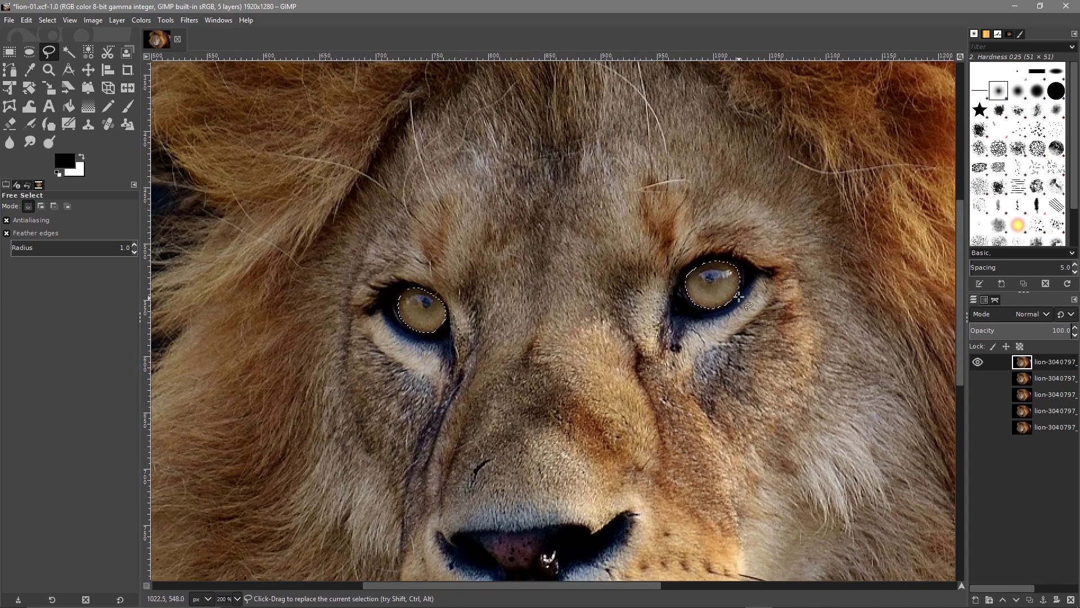
pyautogui.click(25, 20)
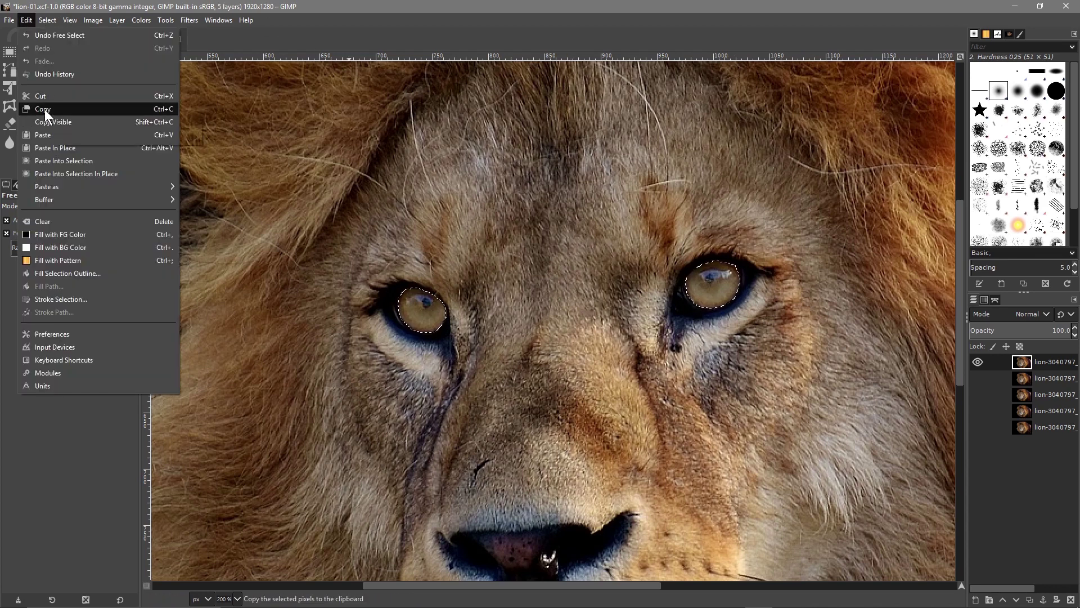
pyautogui.click(45, 109)
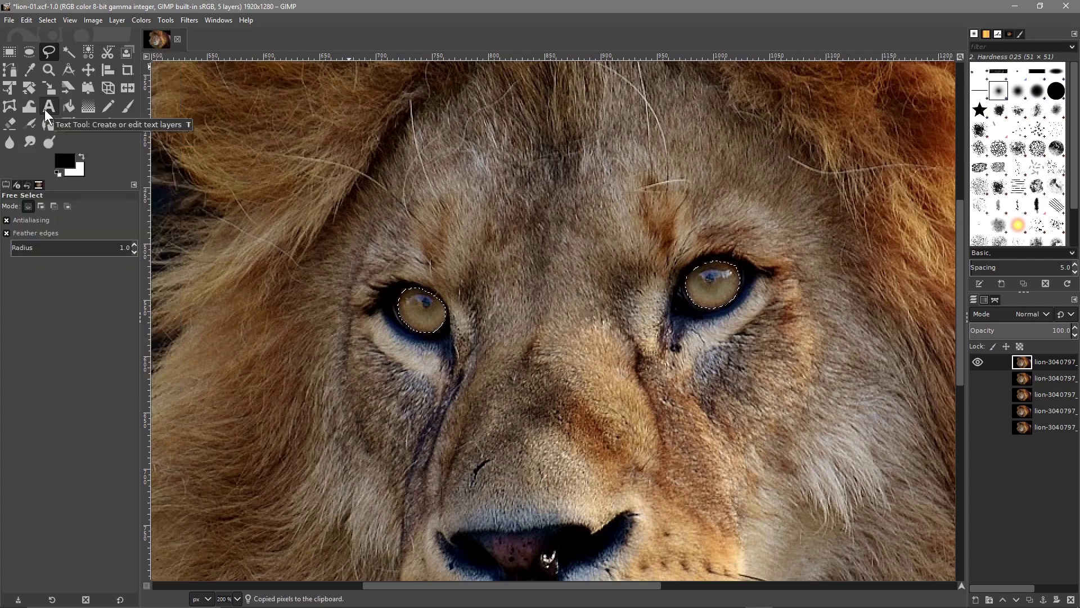
pyautogui.click(978, 602)
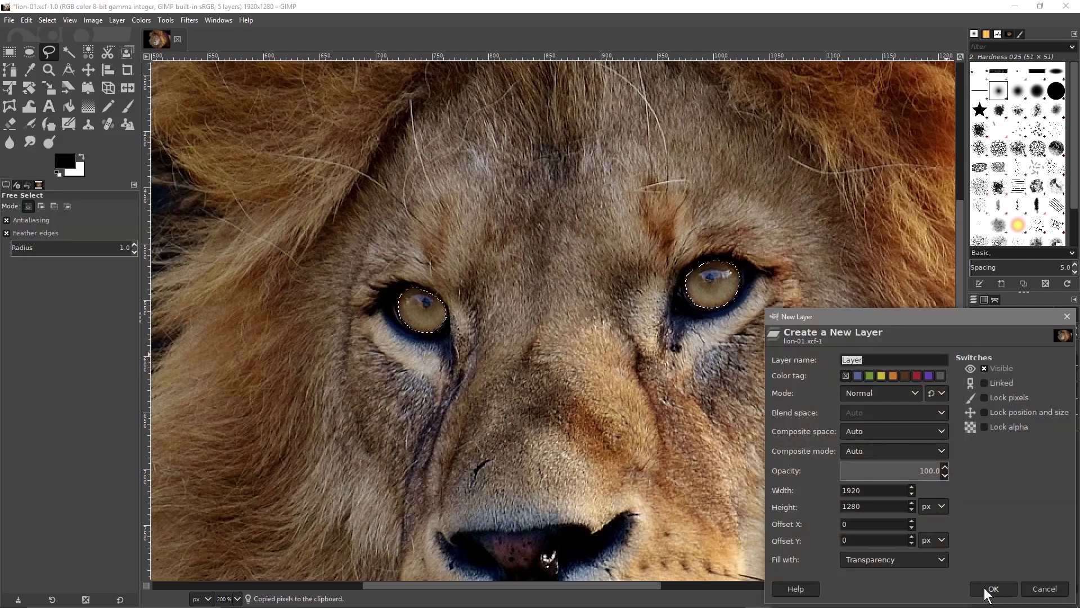
pyautogui.click(997, 588)
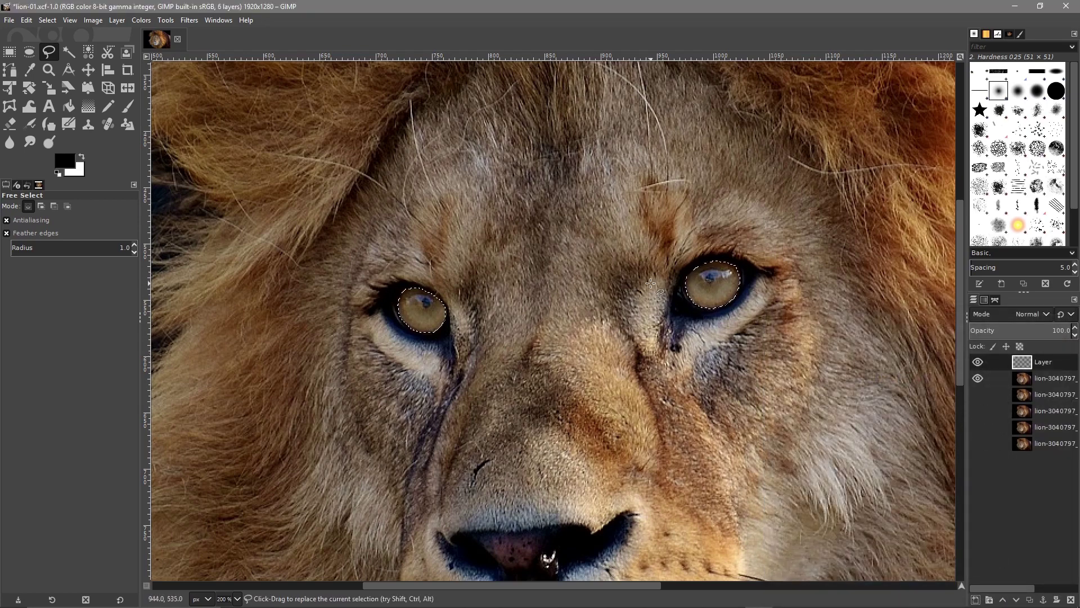
# Paste the copied irises onto the new layer, anchor them, and check the result with the lion layer temporarily hidden
pyautogui.click(26, 20)
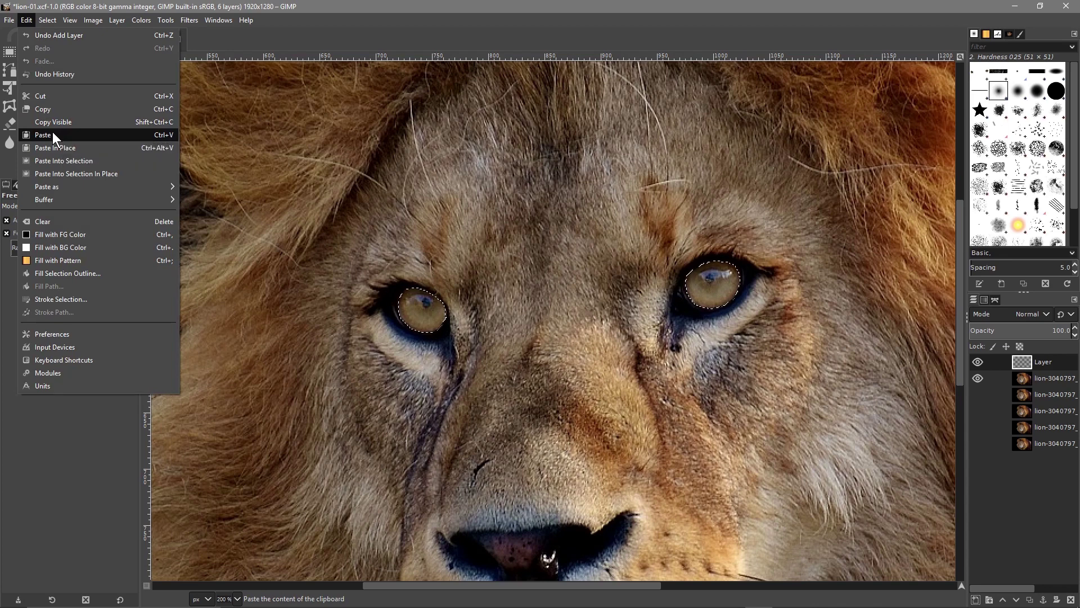
pyautogui.click(52, 134)
pyautogui.click(1032, 363)
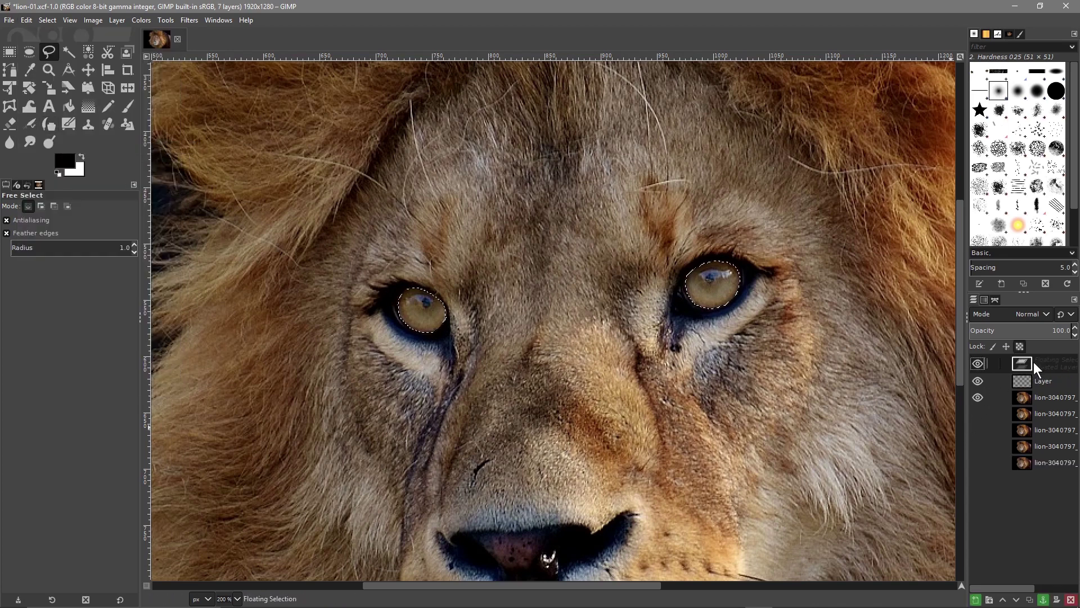
pyautogui.click(1045, 600)
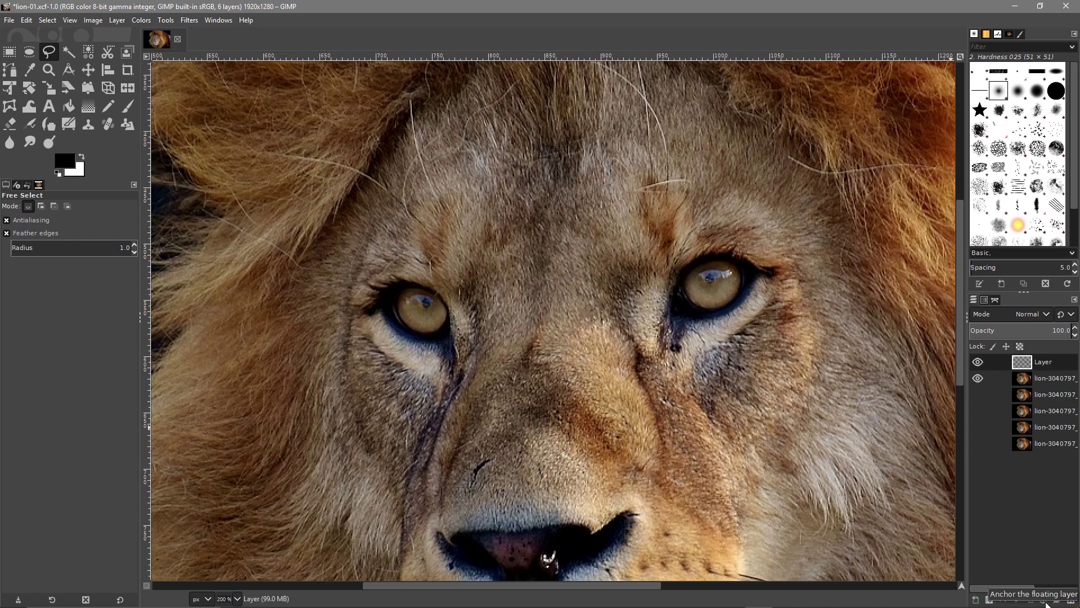
pyautogui.click(978, 378)
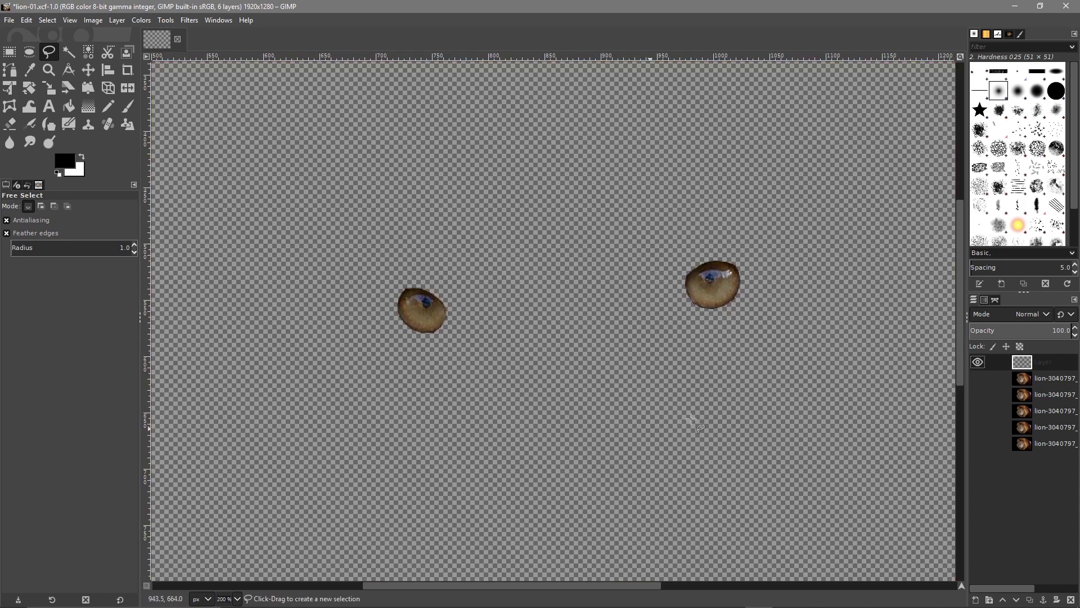
pyautogui.click(978, 378)
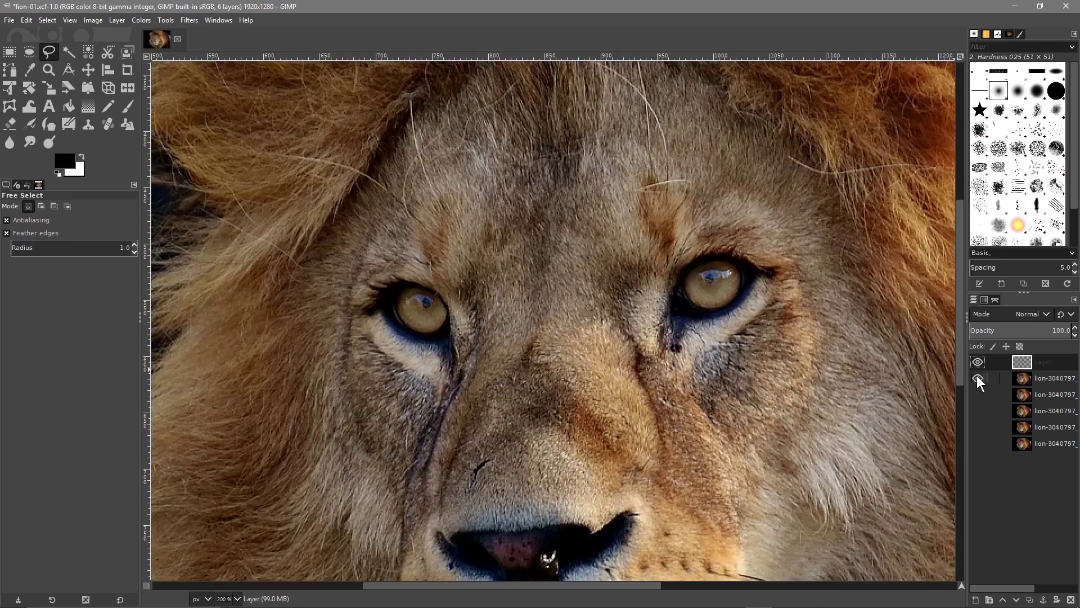
# Duplicate the iris layer four times
pyautogui.rightClick(1024, 365)
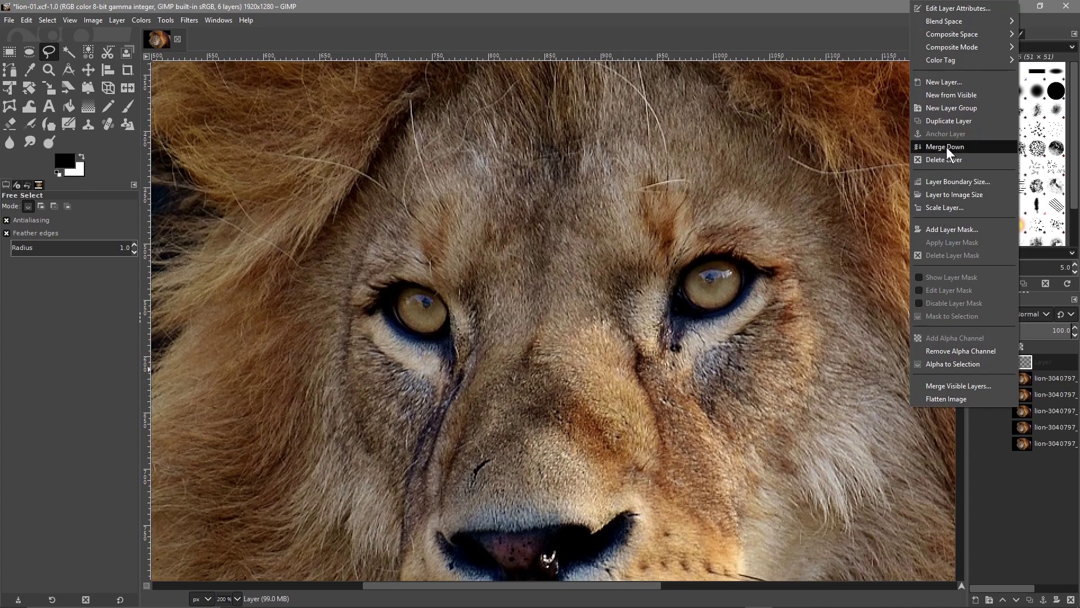
pyautogui.click(946, 124)
pyautogui.rightClick(1019, 363)
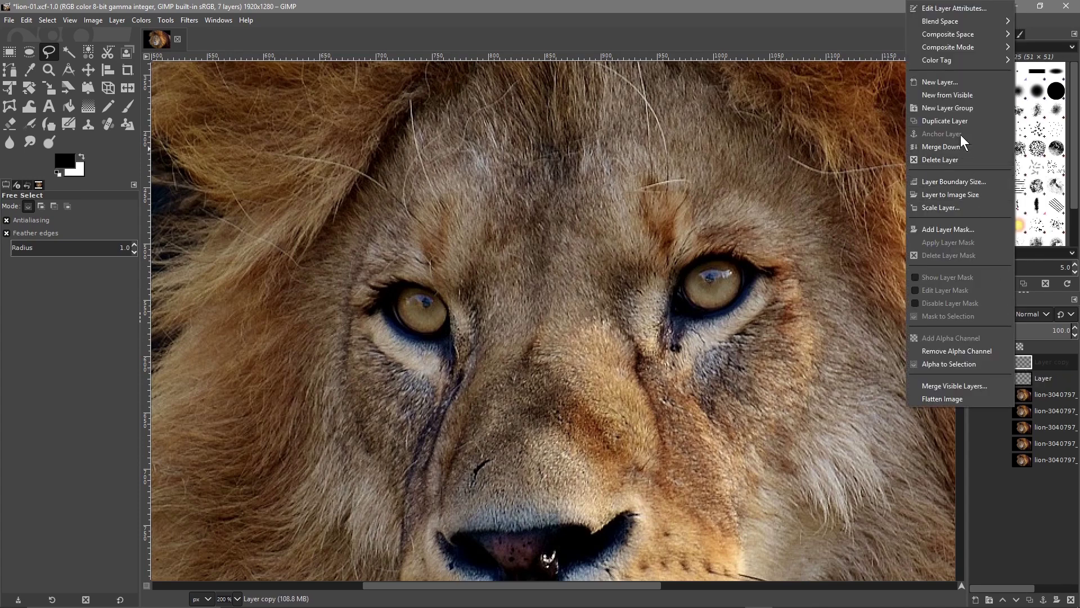
pyautogui.click(949, 122)
pyautogui.rightClick(1019, 357)
pyautogui.click(963, 123)
pyautogui.rightClick(1018, 356)
pyautogui.click(954, 122)
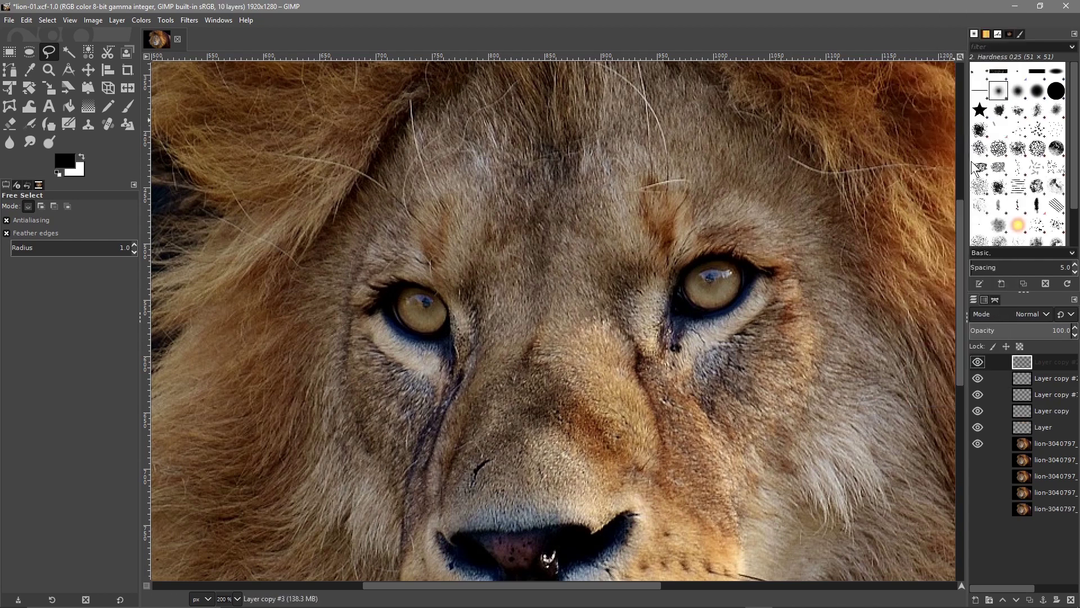
# Duplicate the iris layer once more and delete that extra copy
pyautogui.rightClick(1028, 362)
pyautogui.click(957, 121)
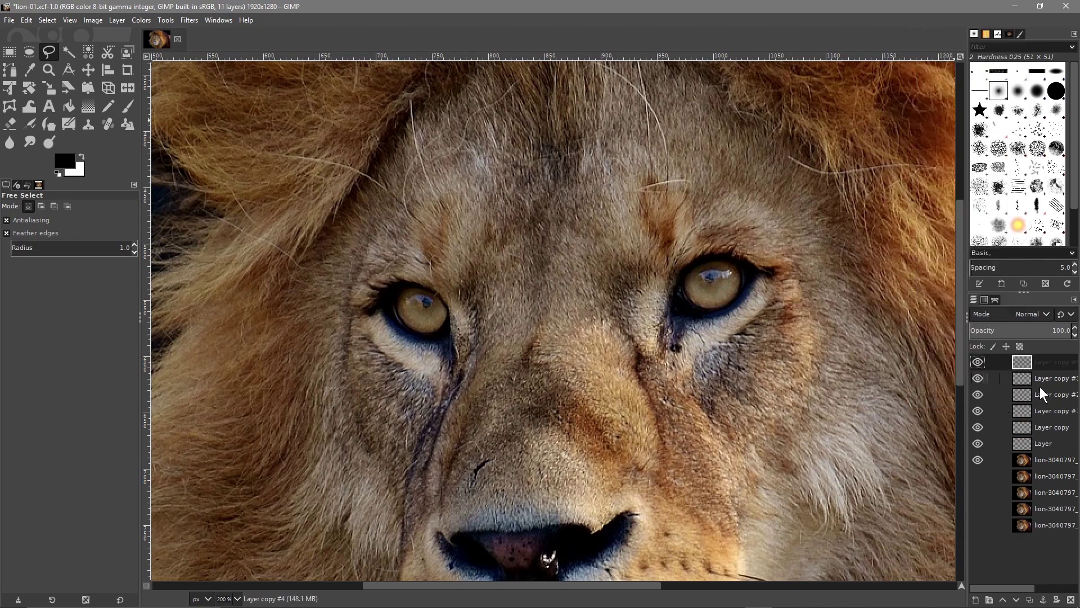
pyautogui.rightClick(1030, 356)
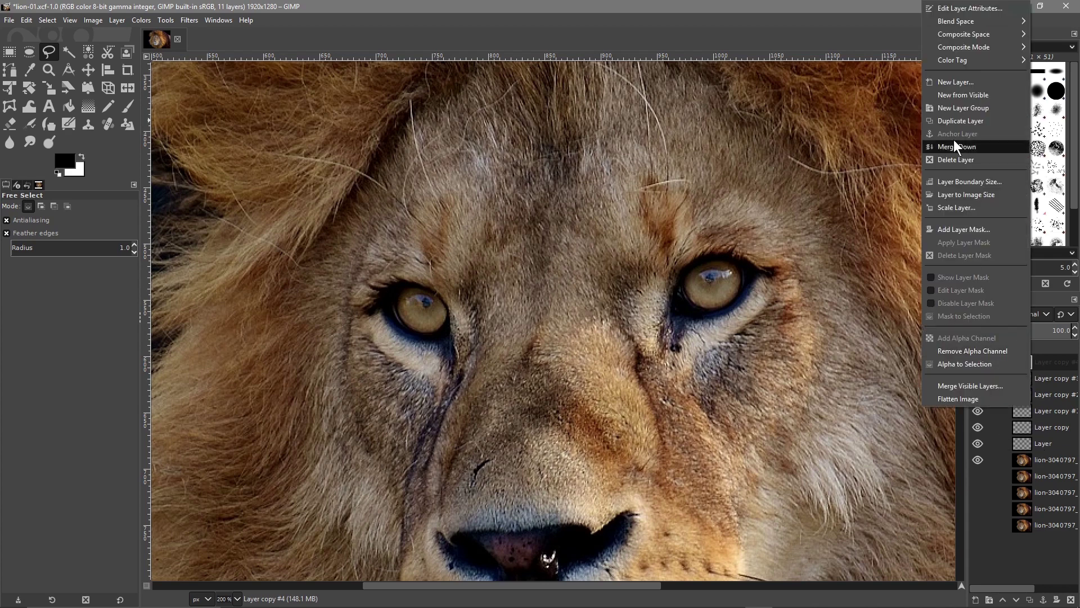
pyautogui.click(954, 159)
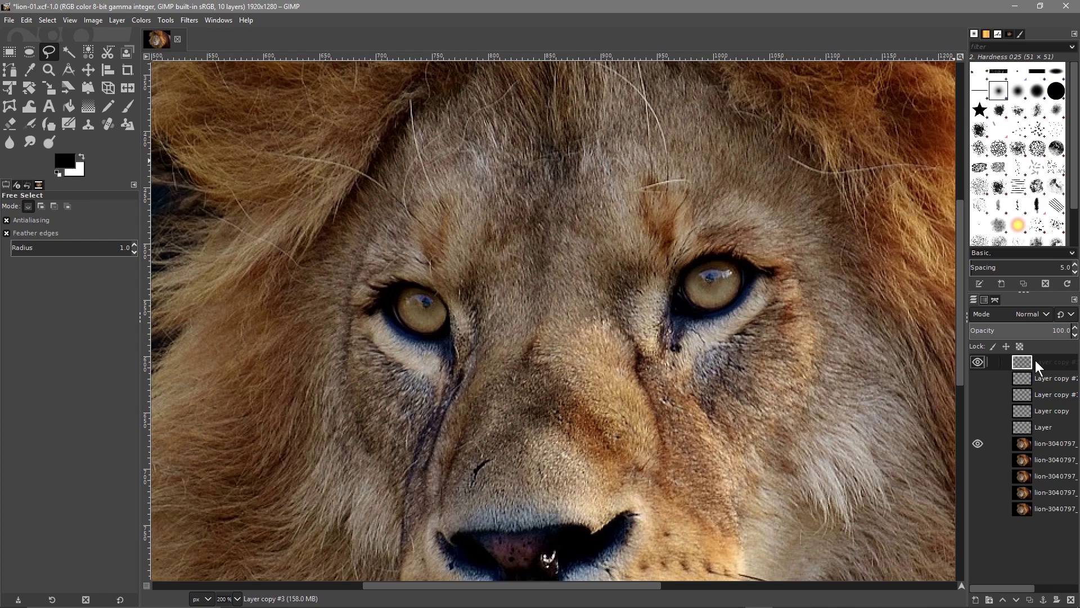
# Recolour the visible lion layer purple using Hue-Saturation with the hue set to -110.9
pyautogui.click(1020, 444)
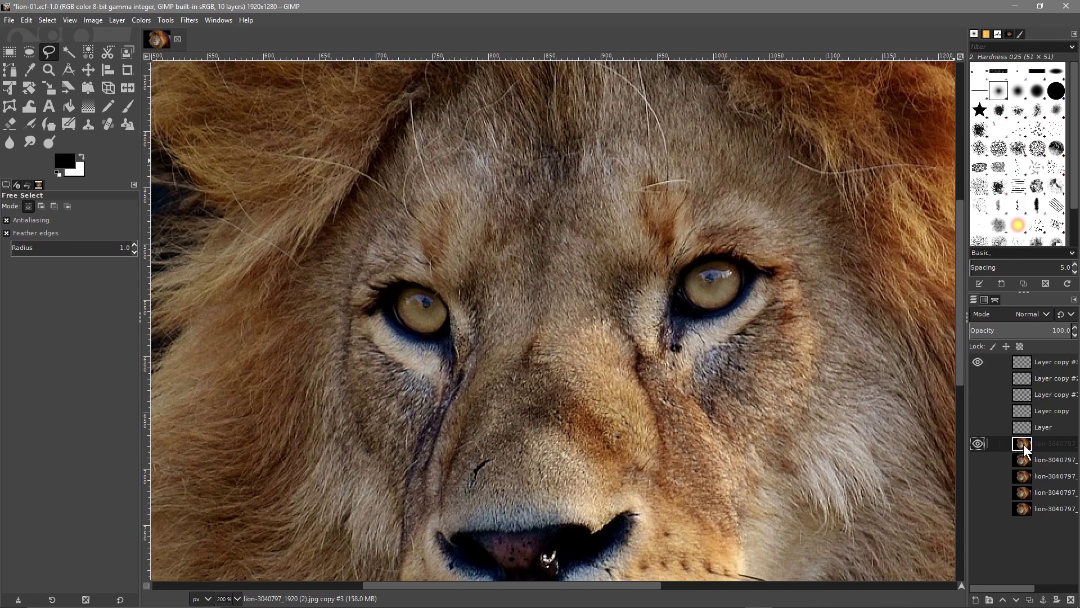
pyautogui.scroll(-2, 642, 374)
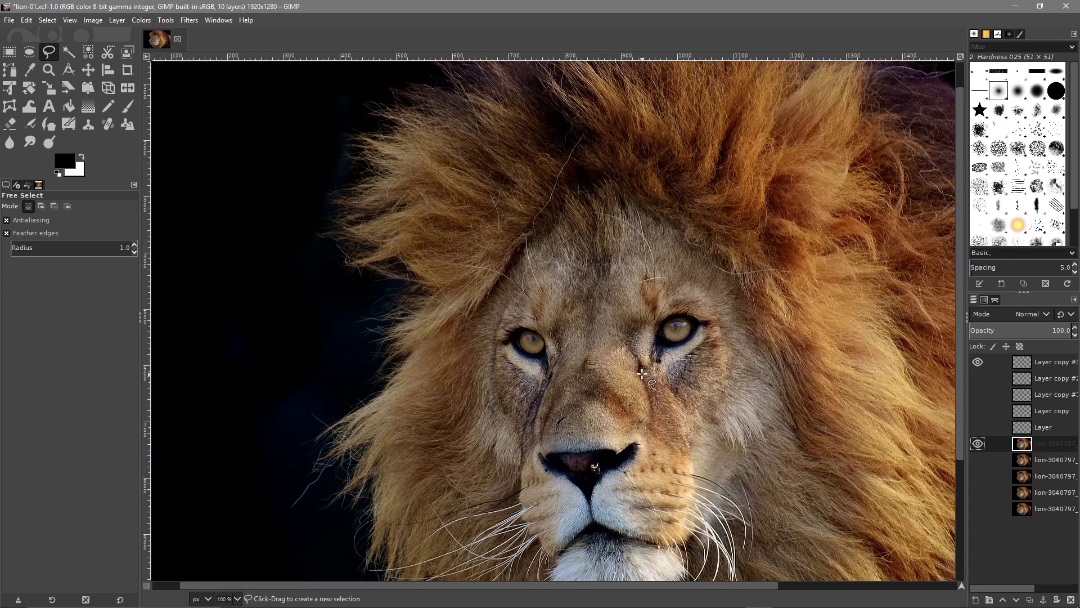
pyautogui.scroll(-1, 642, 374)
pyautogui.scroll(-1, 642, 374)
pyautogui.scroll(1, 641, 374)
pyautogui.scroll(1, 665, 193)
pyautogui.scroll(-1, 666, 193)
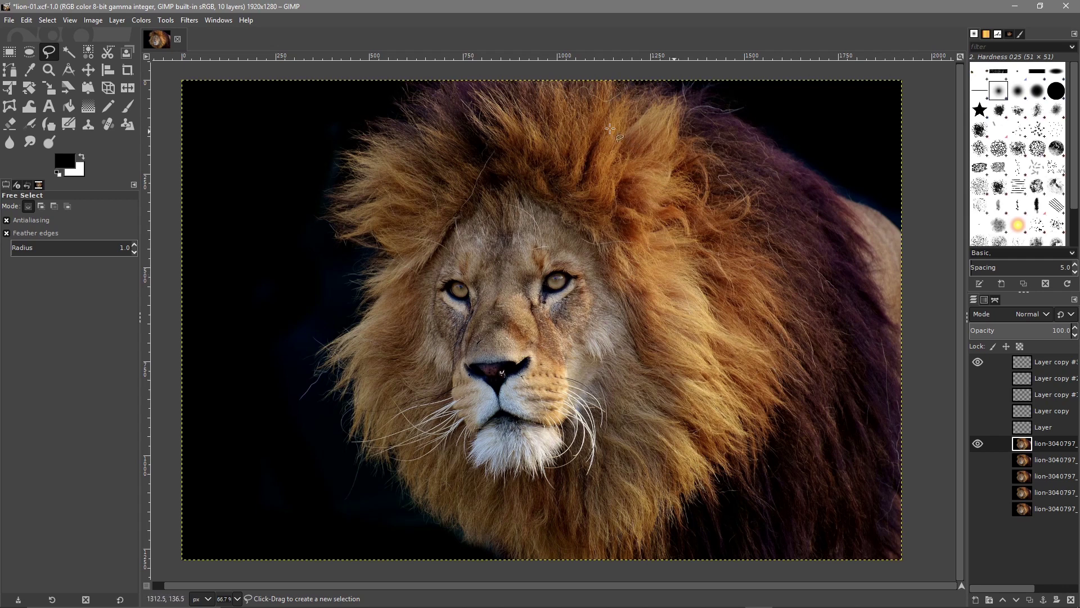
pyautogui.click(138, 20)
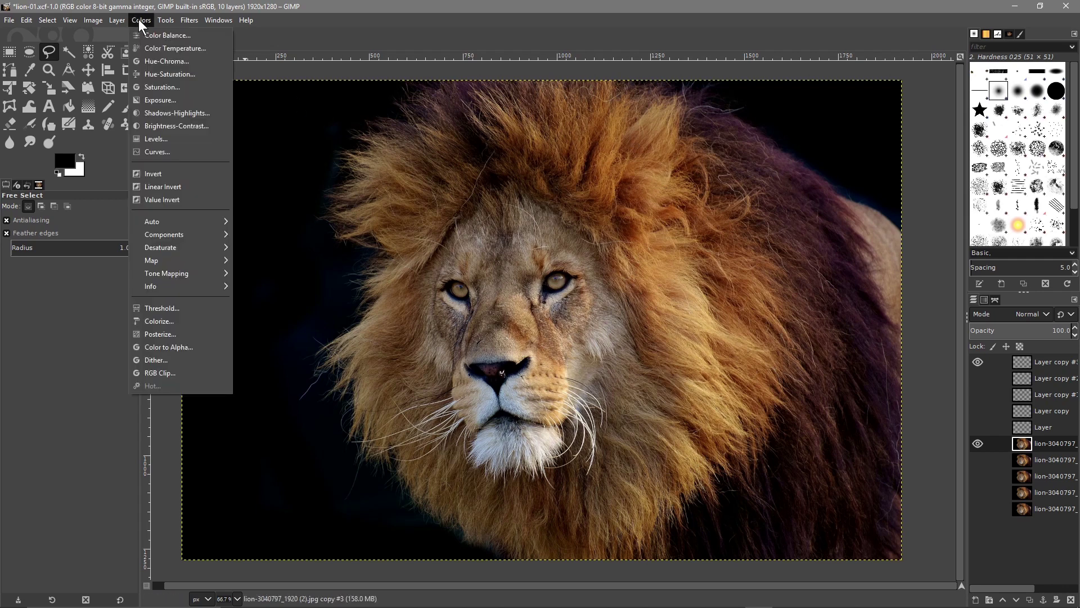
pyautogui.click(150, 75)
pyautogui.moveTo(171, 273); pyautogui.dragTo(120, 273)
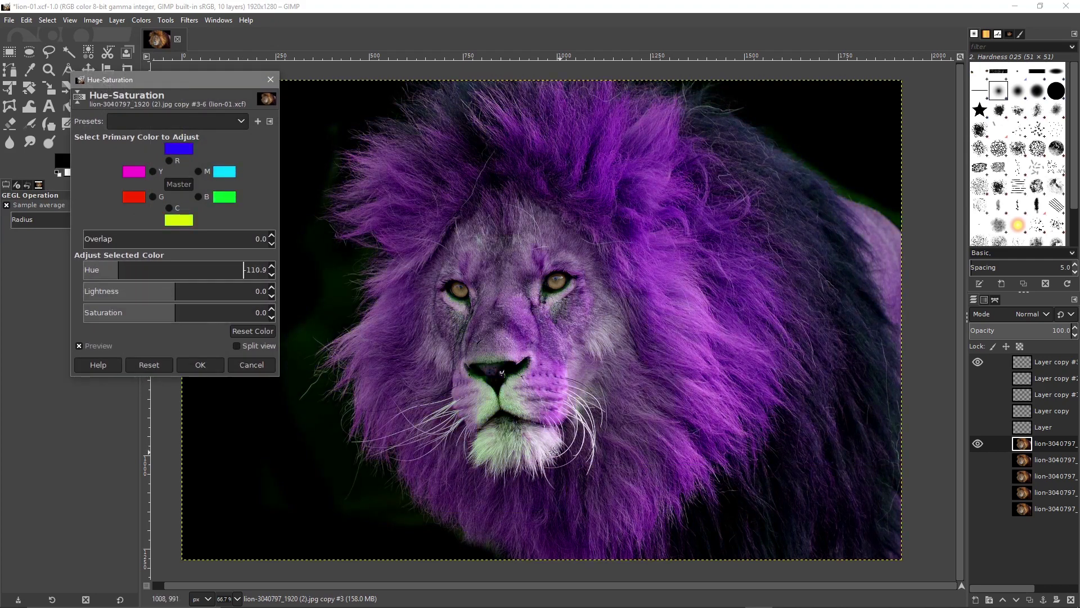
pyautogui.click(201, 365)
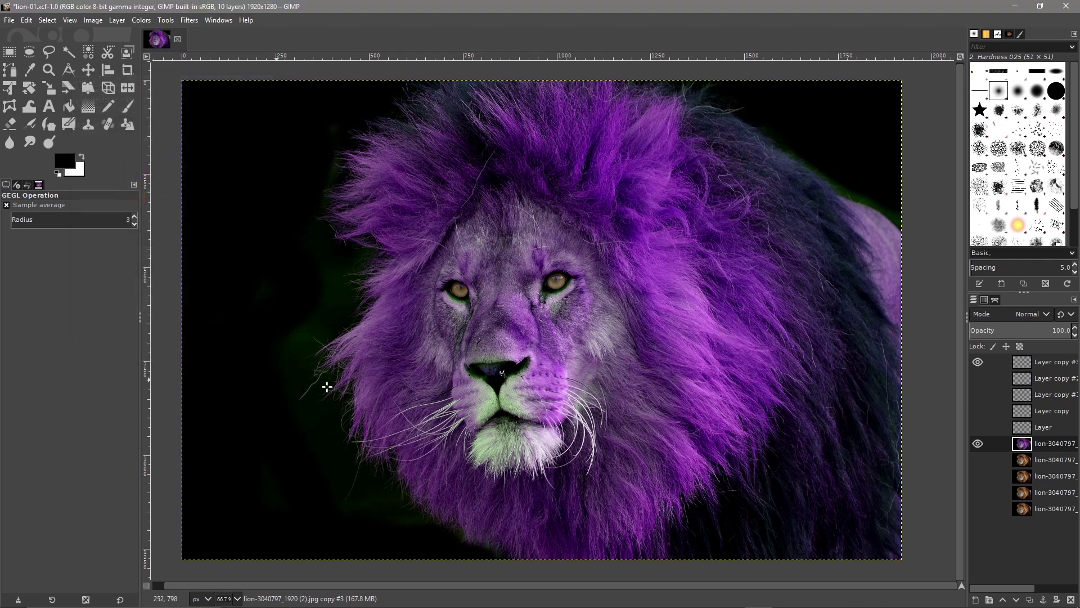
# Turn the irises on the topmost iris layer blue using Hue-Saturation with hue 173.4, lightness 18.3 and saturation 8.9
pyautogui.click(1042, 362)
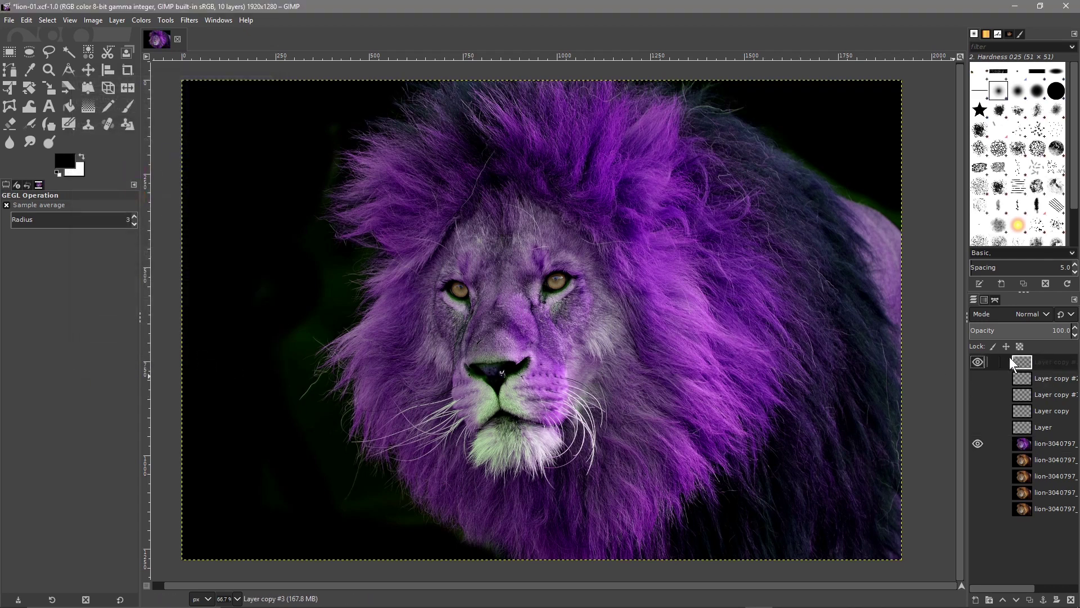
pyautogui.click(138, 20)
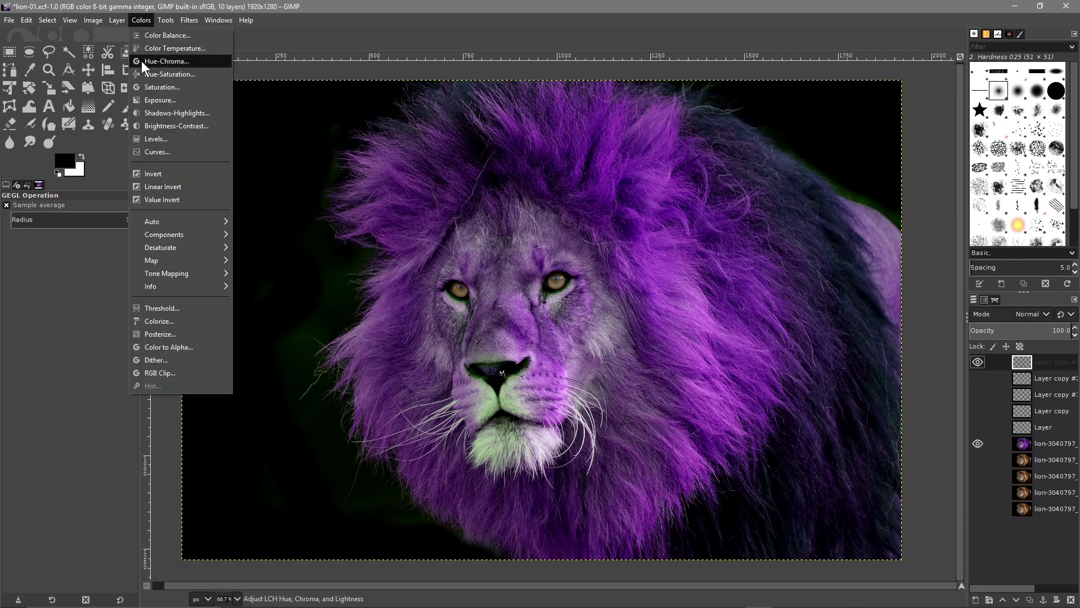
pyautogui.click(155, 78)
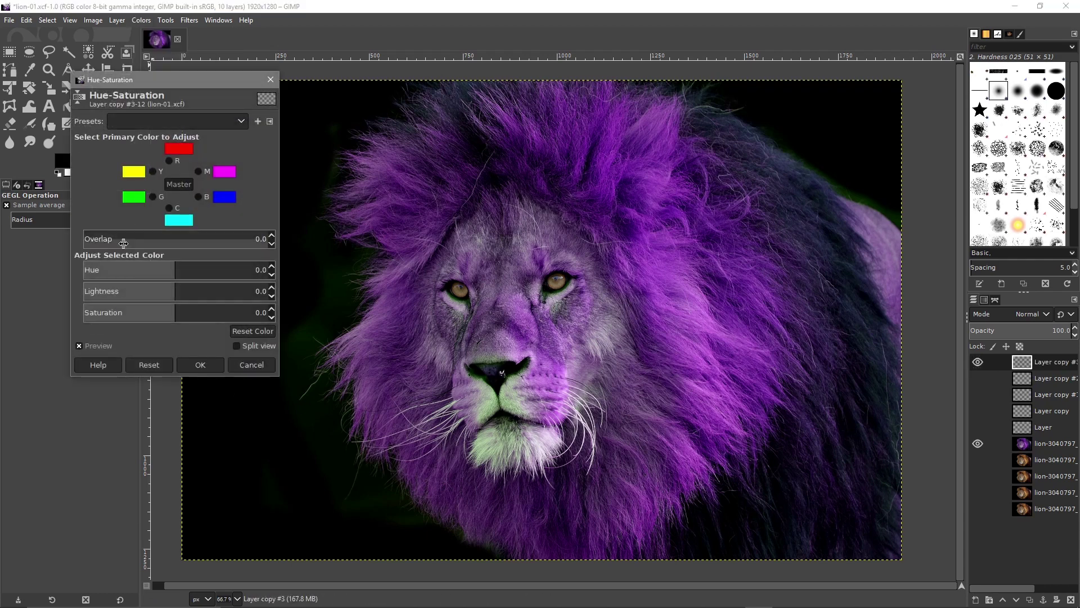
pyautogui.moveTo(169, 270); pyautogui.dragTo(272, 276)
pyautogui.moveTo(205, 297); pyautogui.dragTo(177, 318)
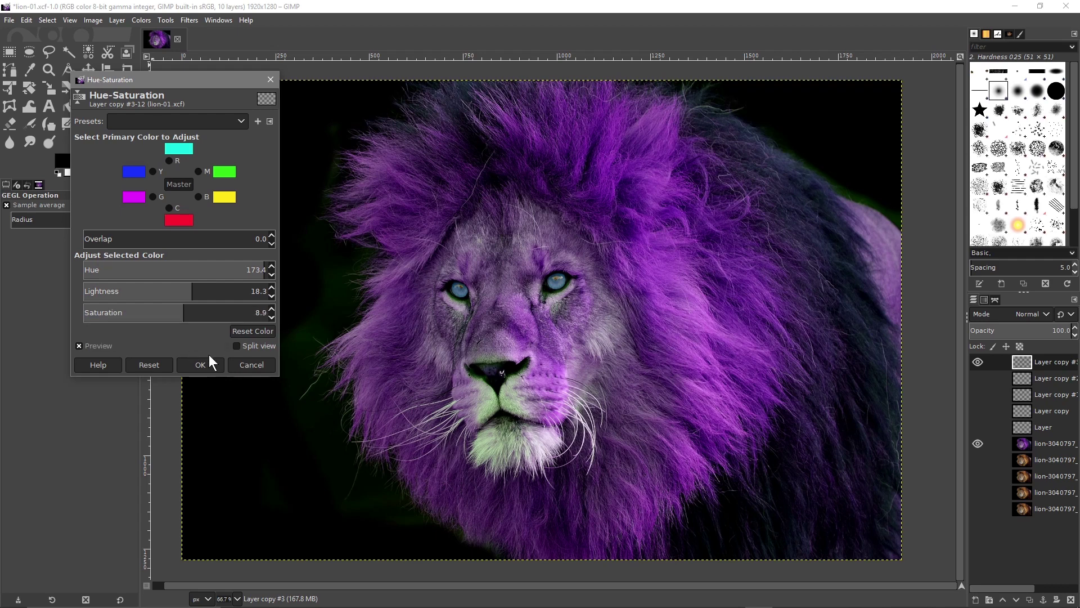
pyautogui.click(200, 365)
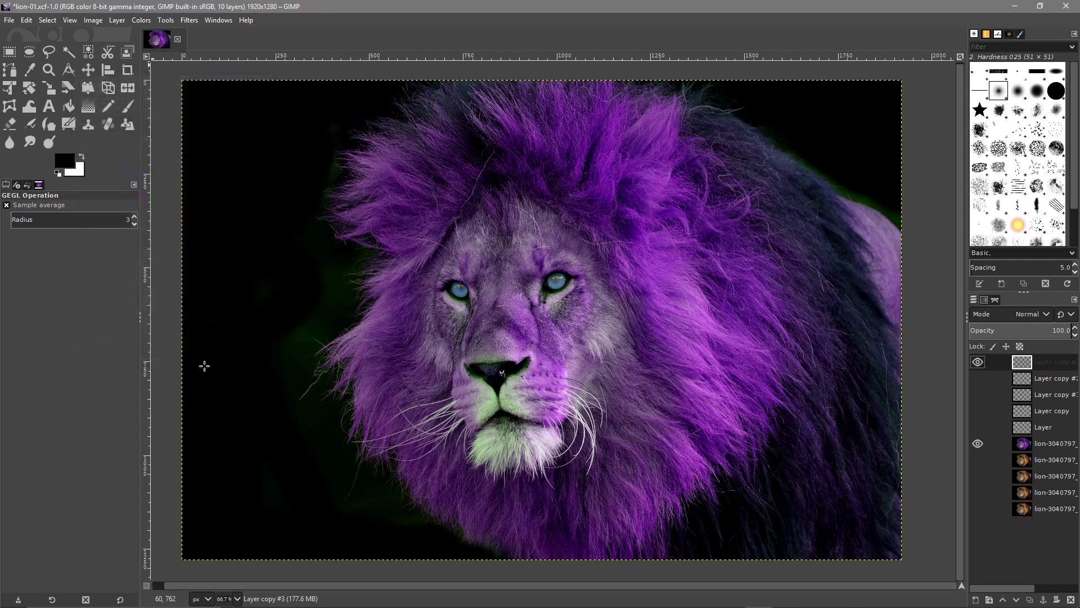
# Export the purple lion image with blue eyes as the JPEG lion-01.jpg at quality 92
pyautogui.click(9, 23)
pyautogui.click(66, 210)
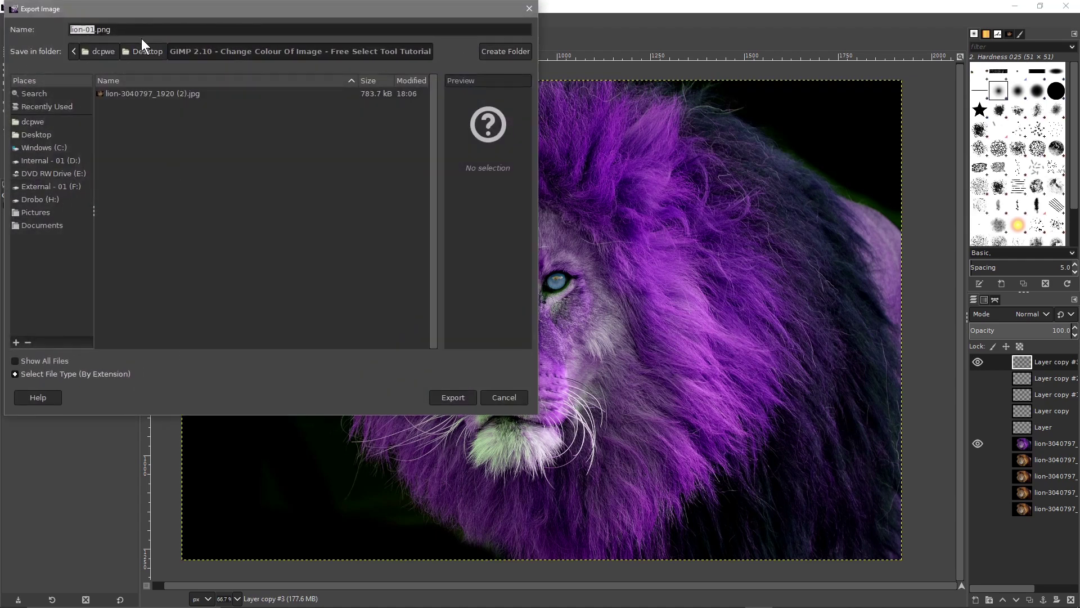
pyautogui.click(97, 373)
pyautogui.scroll(-3, 117, 360)
pyautogui.scroll(-5, 120, 339)
pyautogui.click(64, 350)
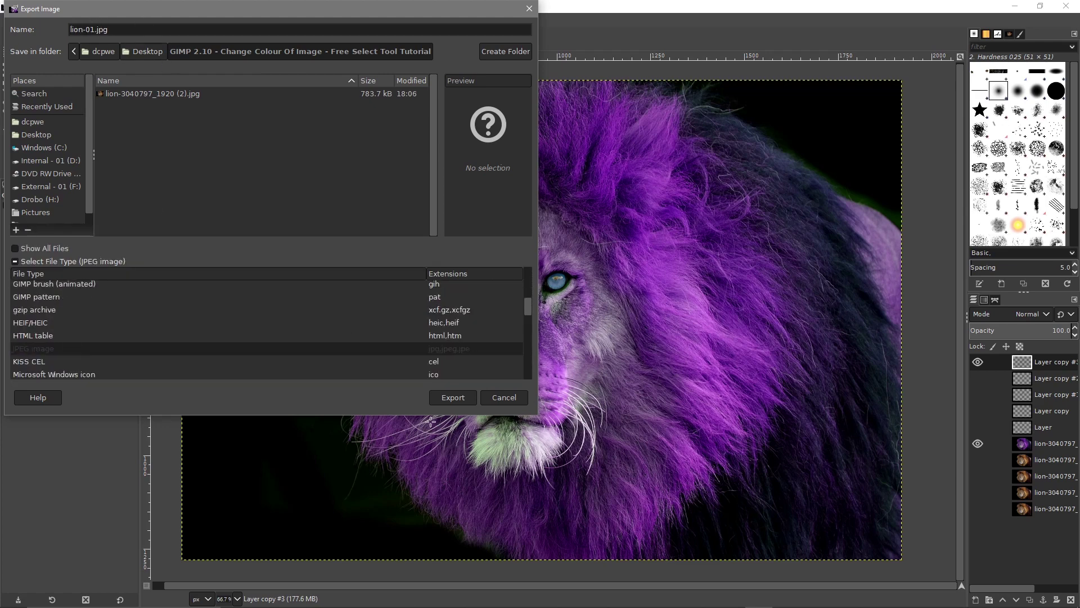
pyautogui.click(461, 397)
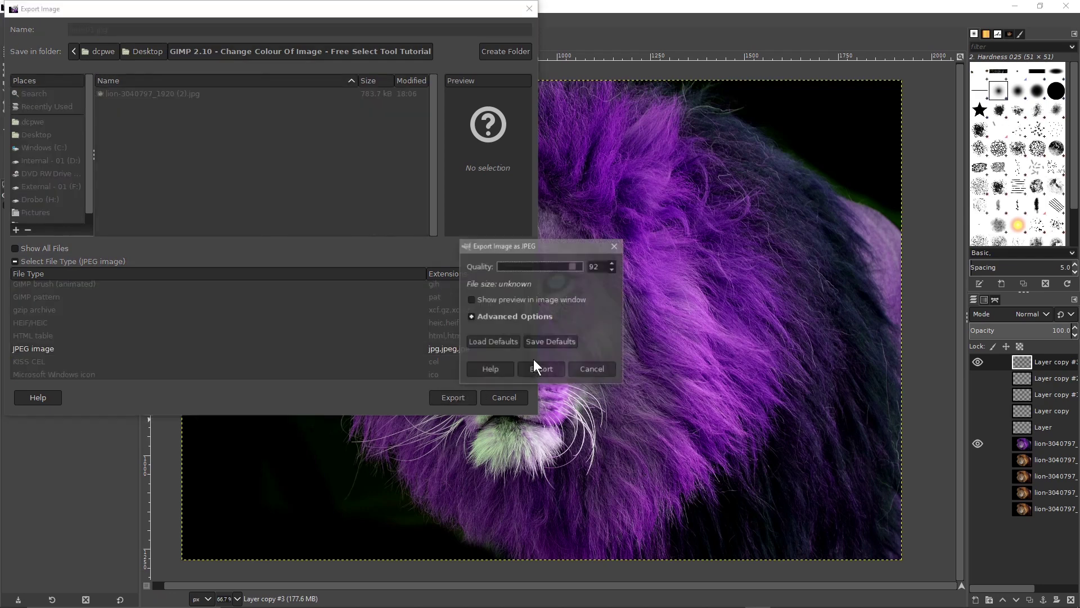
pyautogui.click(541, 369)
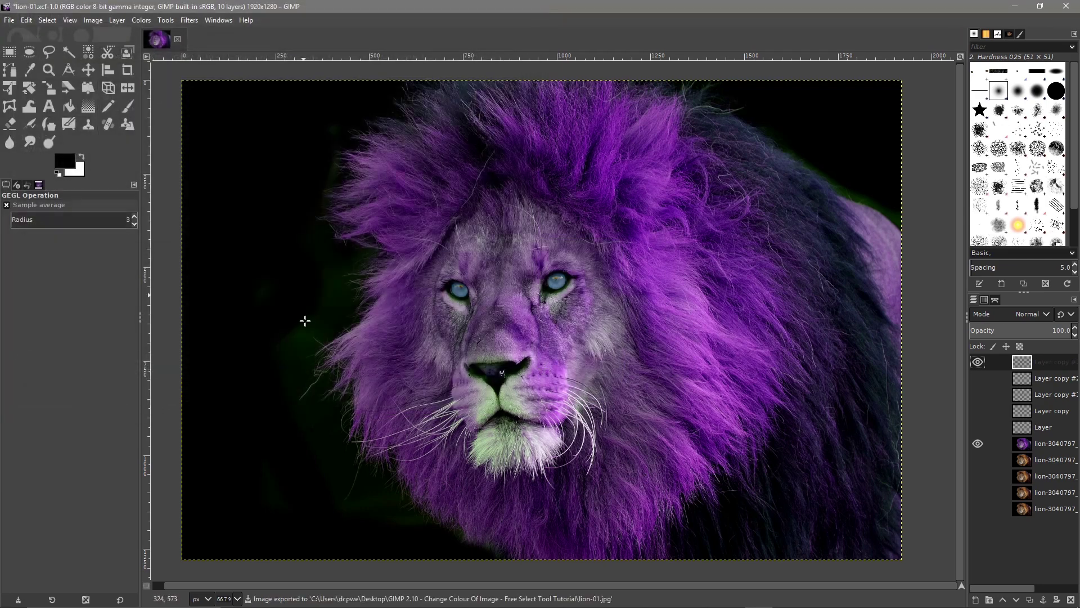
# Hide the purple lion and its blue iris layer, and show the second iris layer with the next original-coloured lion layer
pyautogui.click(980, 362)
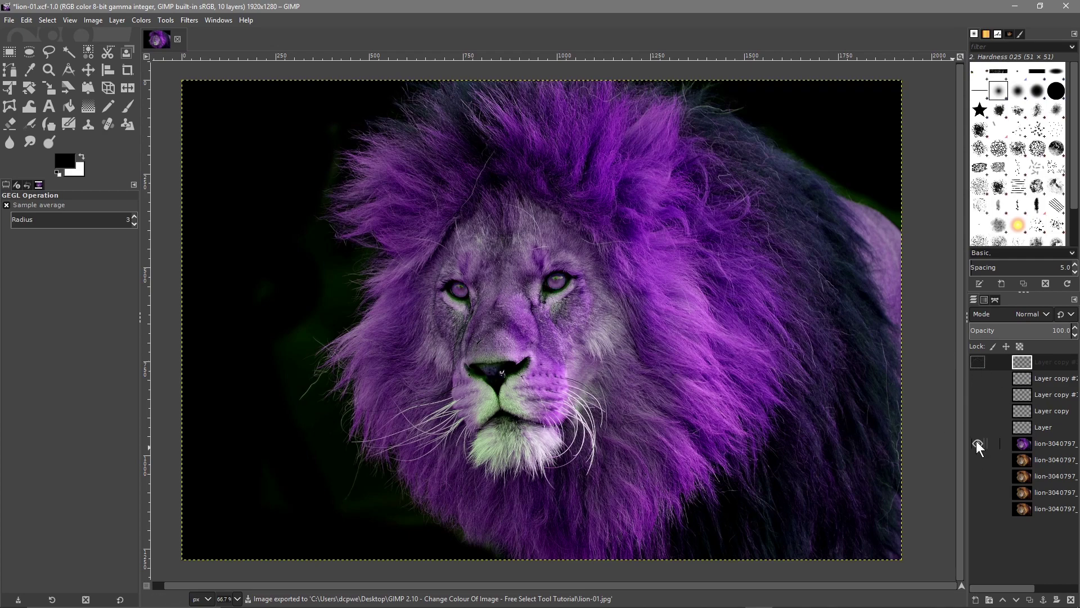
pyautogui.click(977, 443)
pyautogui.click(980, 379)
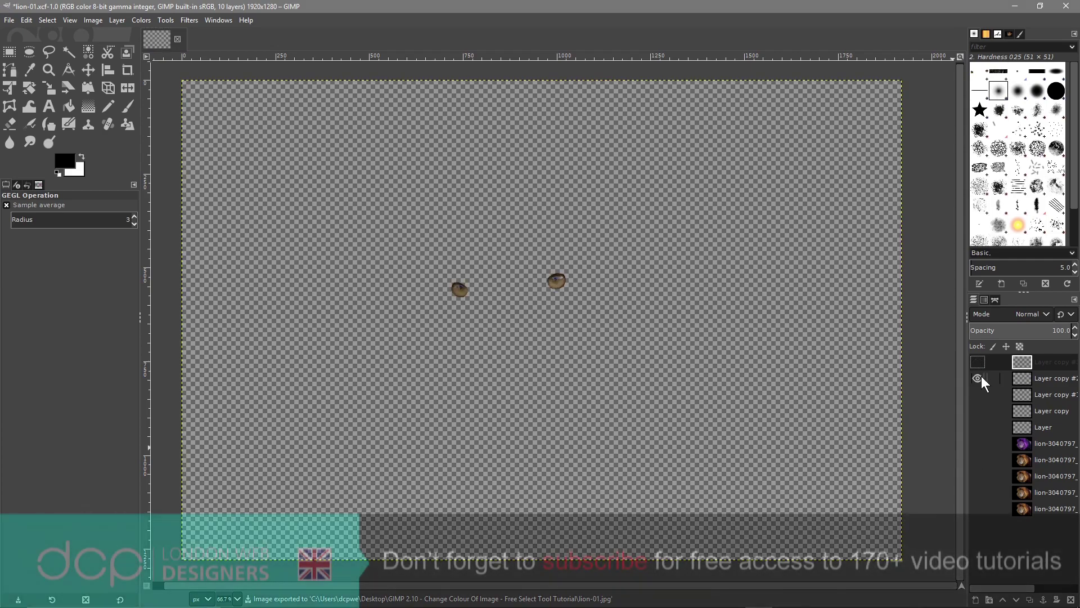
pyautogui.click(980, 459)
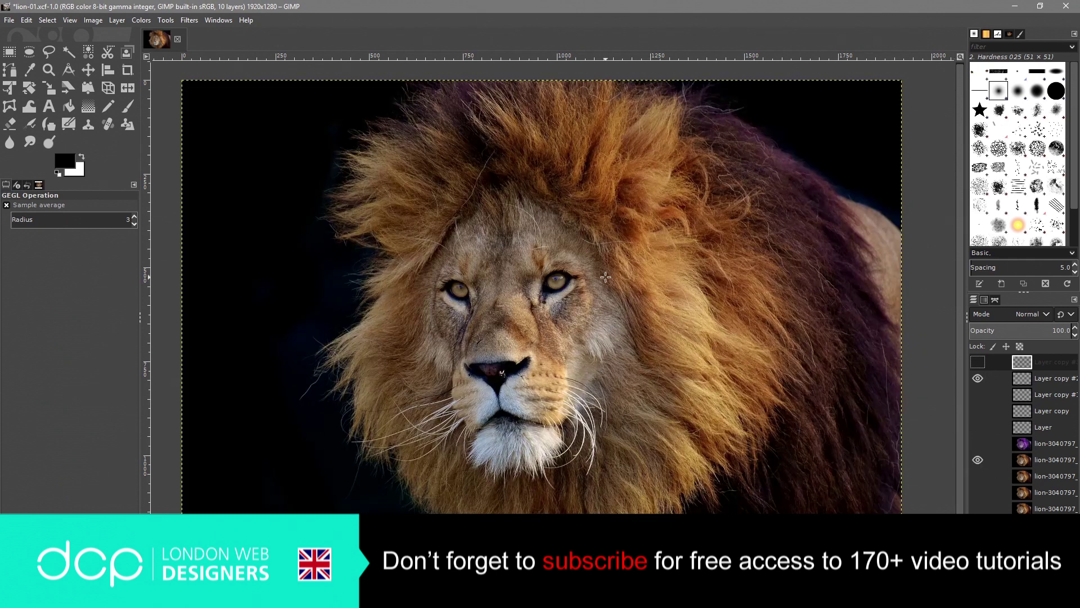
# Turn the visible lion layer black and white using Hue-Saturation with saturation -100
pyautogui.click(1052, 459)
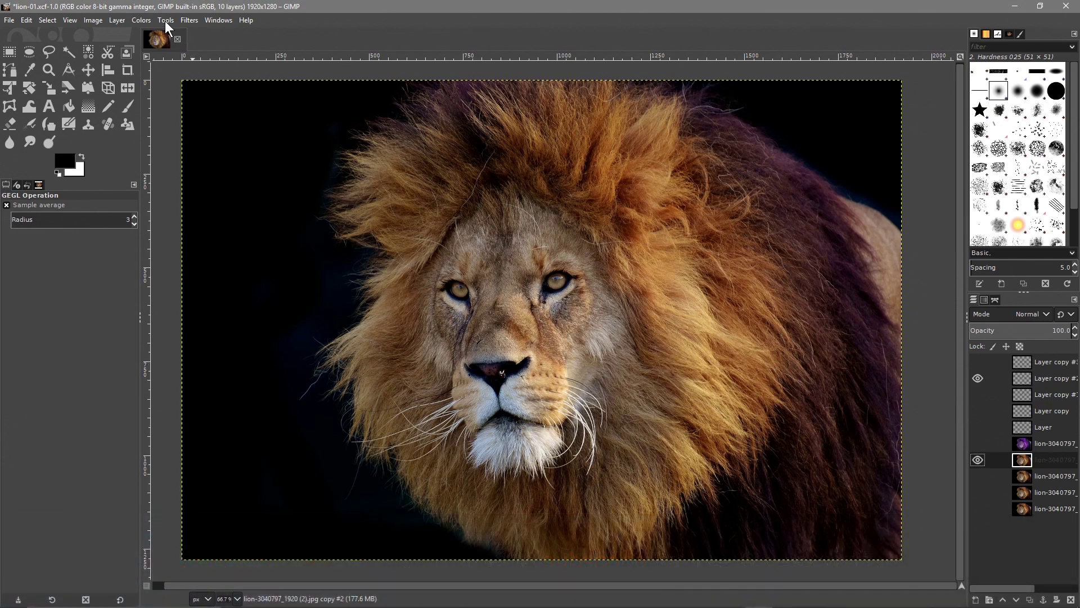
pyautogui.click(166, 23)
pyautogui.moveTo(142, 21)
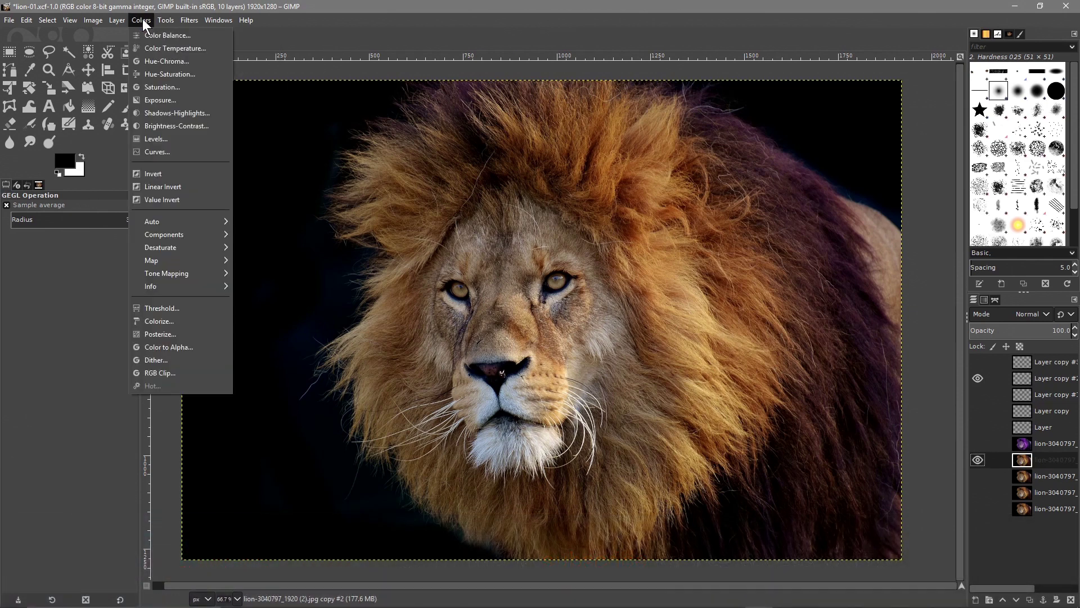
pyautogui.click(160, 75)
pyautogui.moveTo(171, 313); pyautogui.dragTo(82, 313)
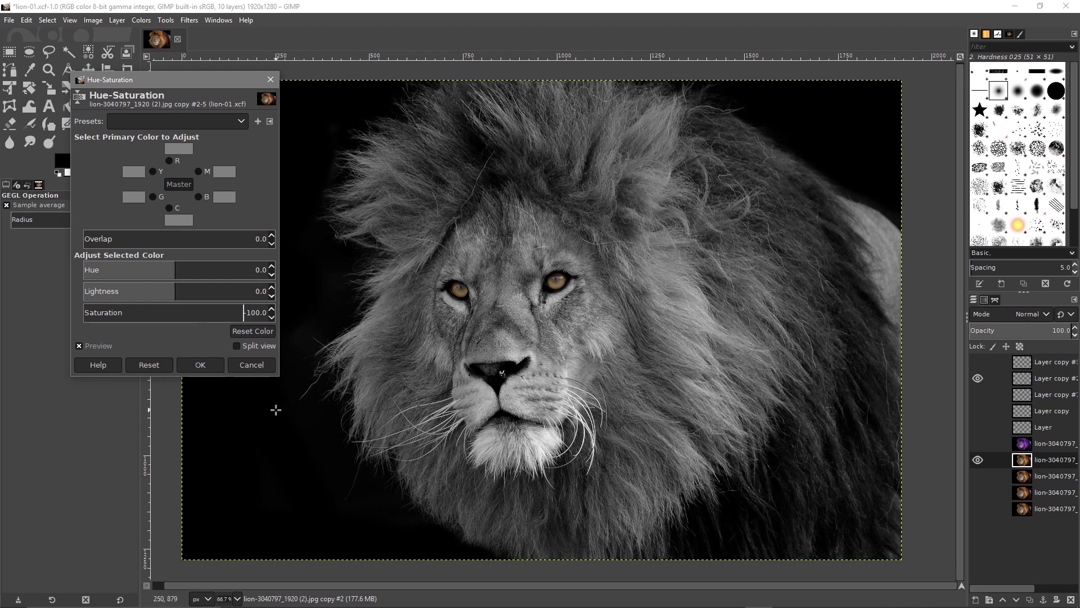
pyautogui.click(188, 367)
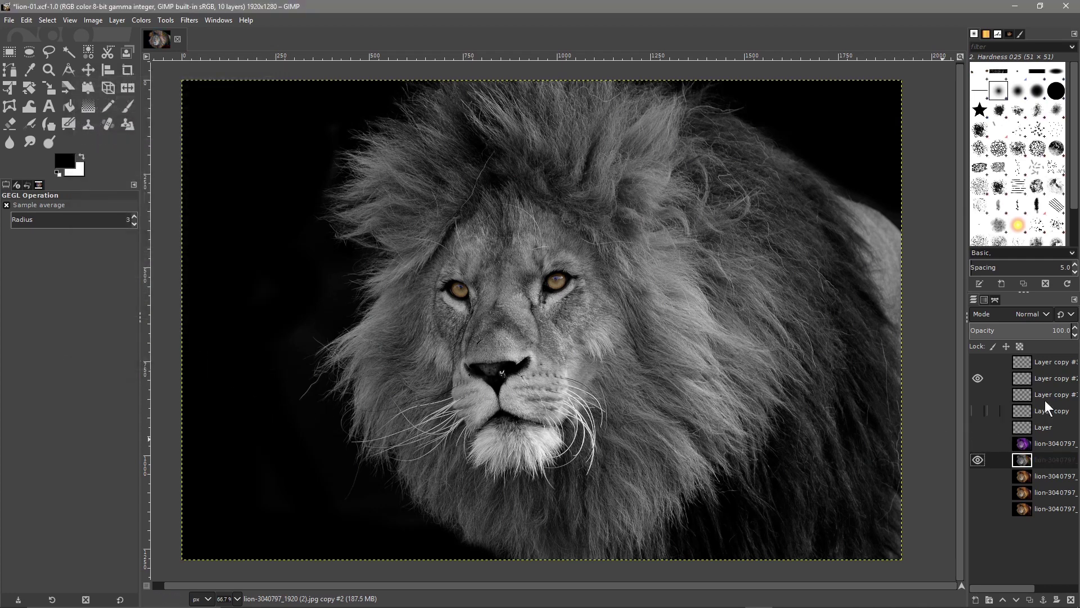
# Recolour the irises on Layer copy #2 purple using Hue-Saturation with the hue set to -97.7
pyautogui.click(1046, 378)
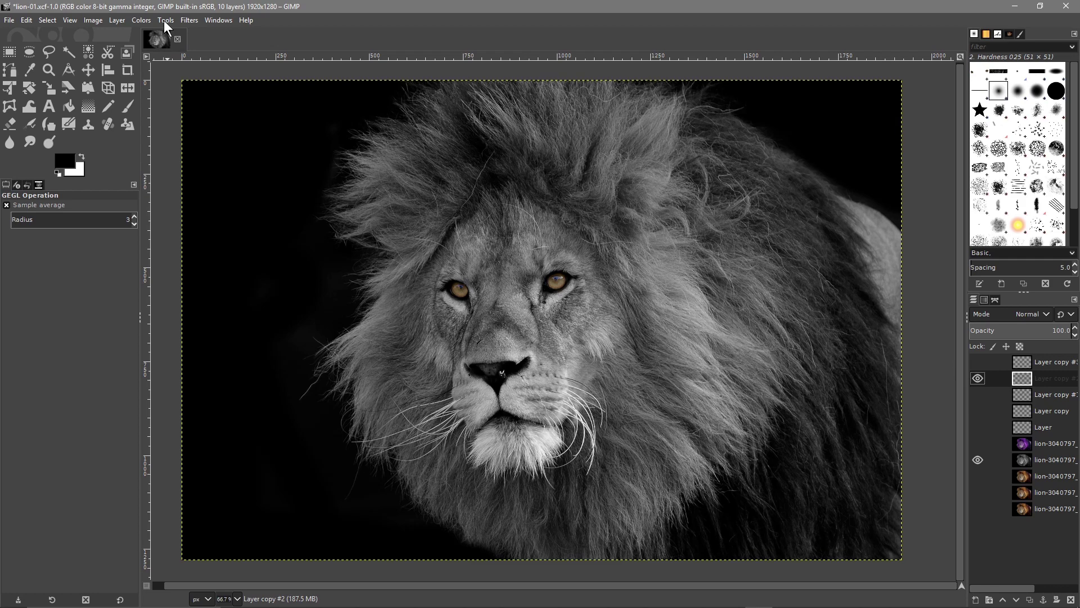
pyautogui.click(141, 20)
pyautogui.click(149, 74)
pyautogui.moveTo(175, 270); pyautogui.dragTo(125, 274)
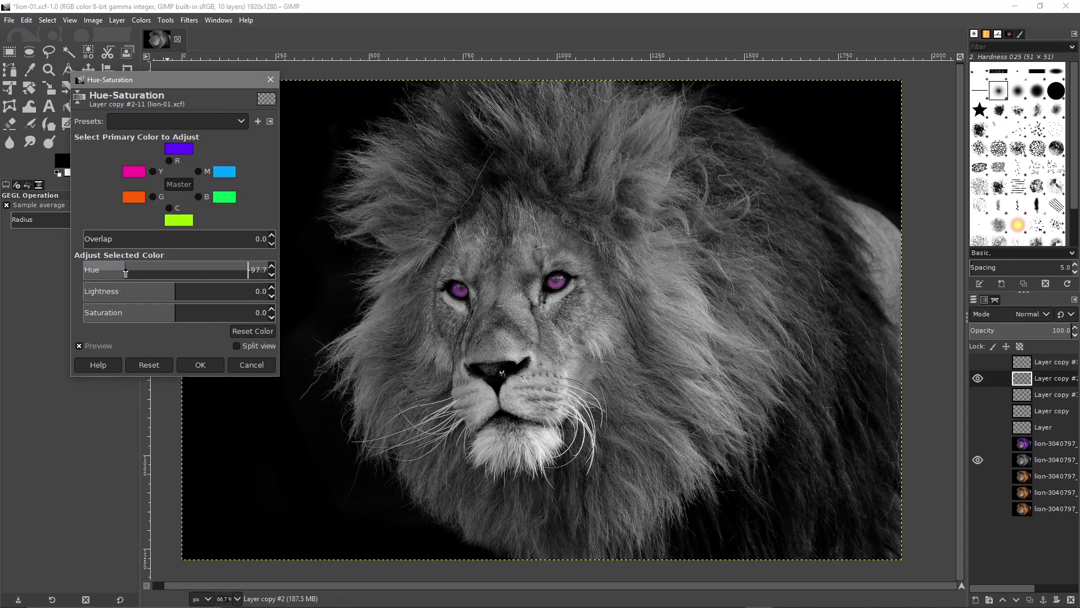
pyautogui.click(200, 365)
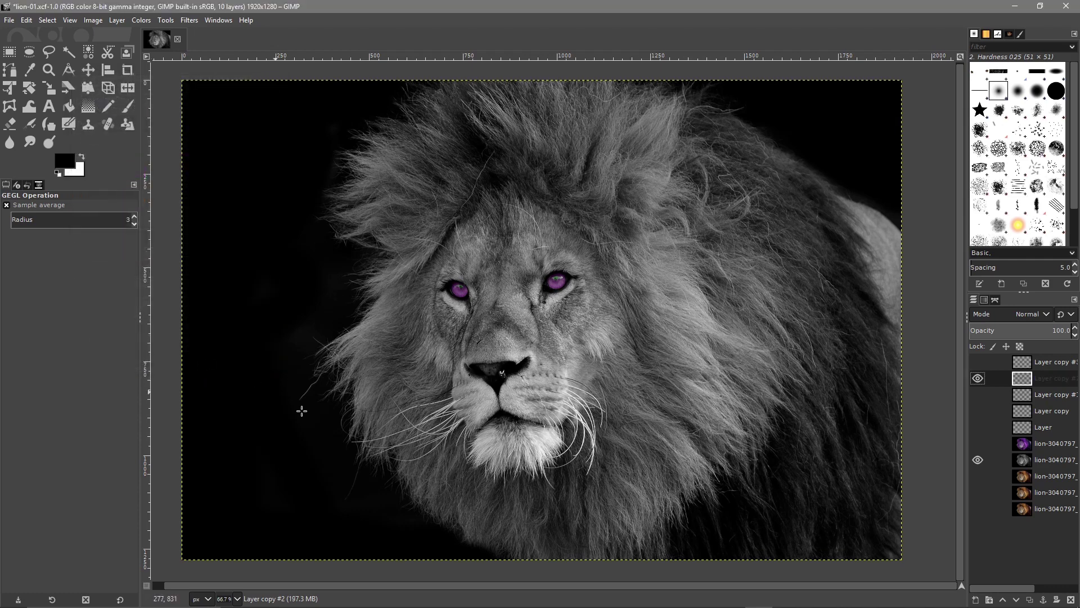
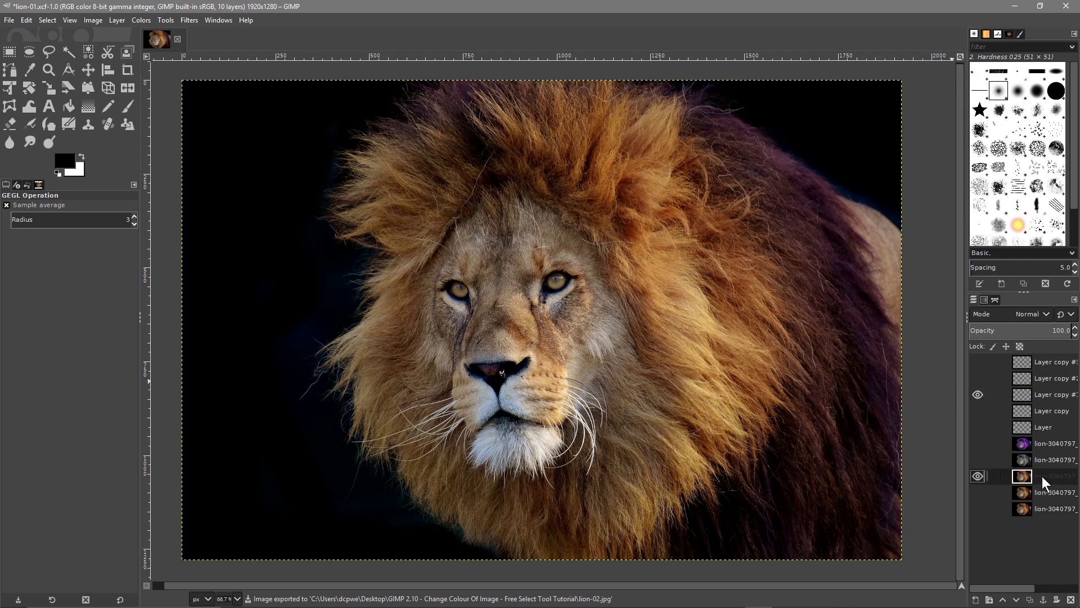
# Apply the Oilify filter to the visible original-coloured lion layer with a mask radius of 8
pyautogui.click(190, 20)
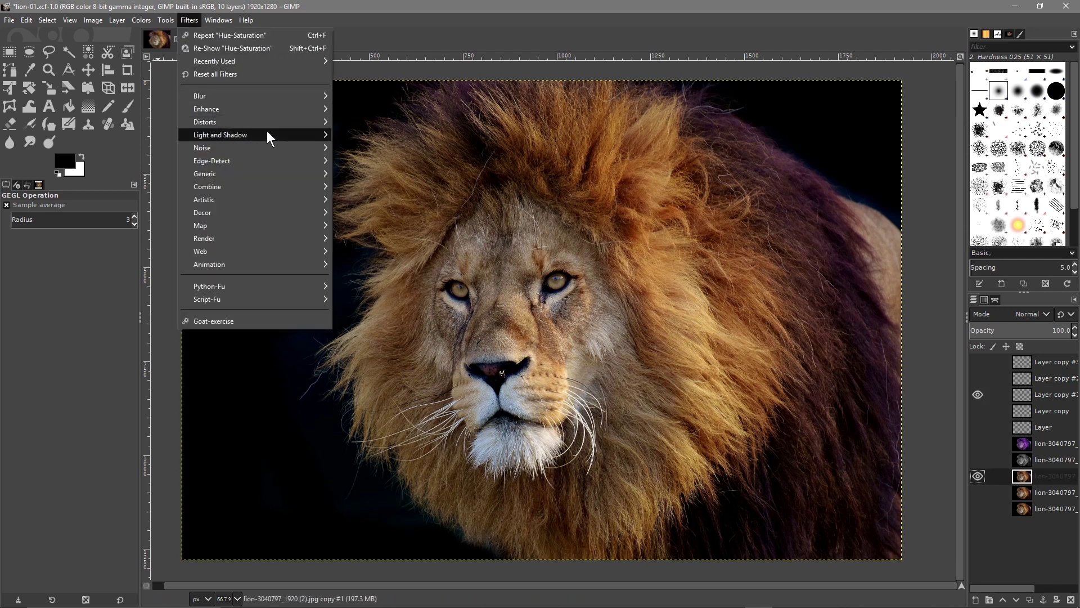
pyautogui.moveTo(274, 179)
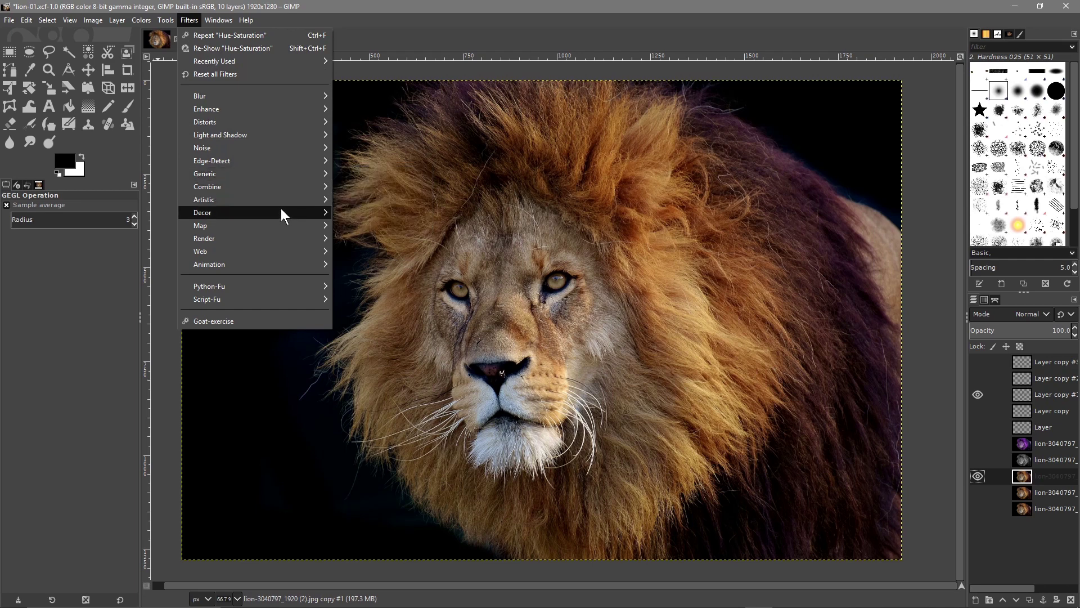
pyautogui.moveTo(281, 203)
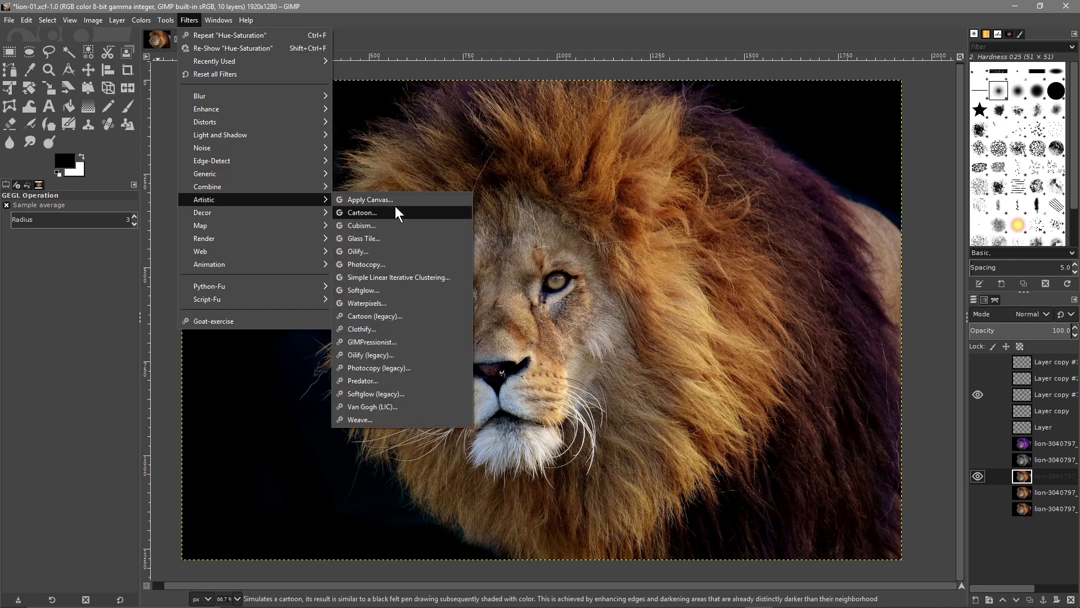
pyautogui.click(360, 251)
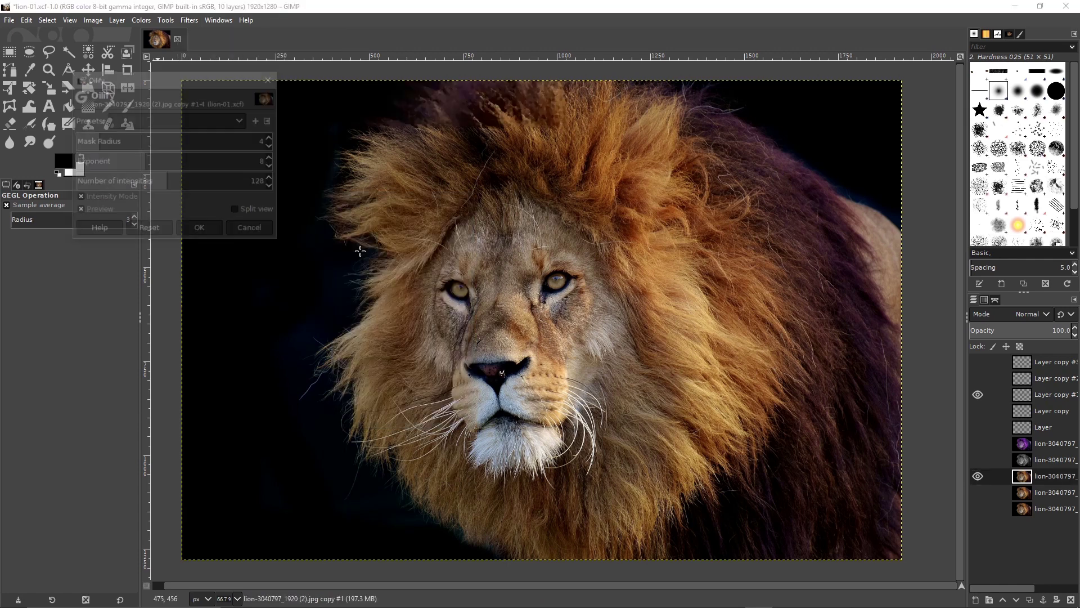
pyautogui.click(115, 144)
pyautogui.moveTo(115, 144); pyautogui.dragTo(132, 145)
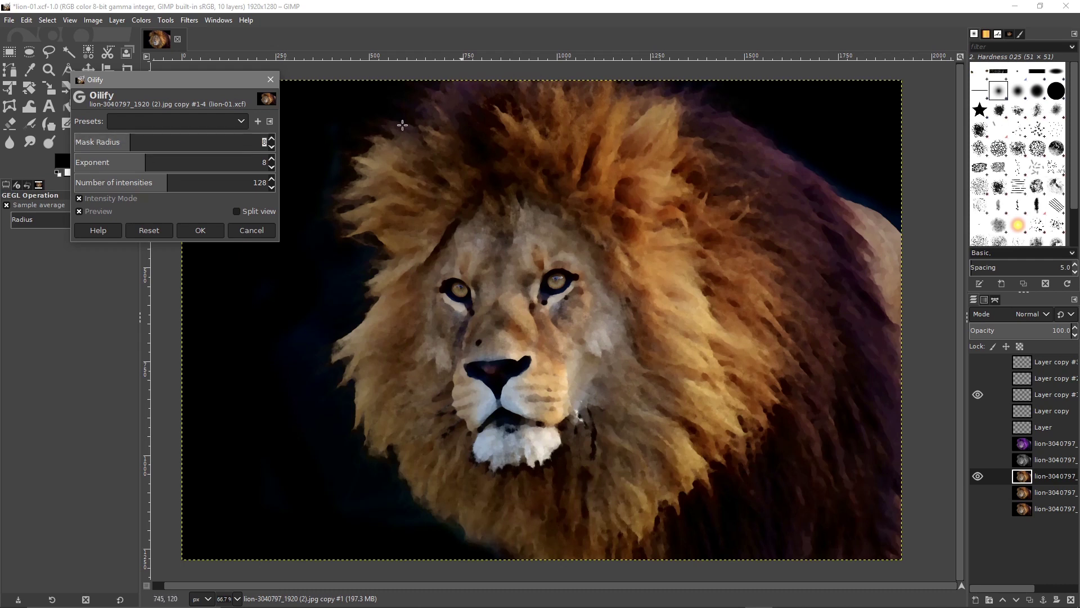
pyautogui.click(211, 232)
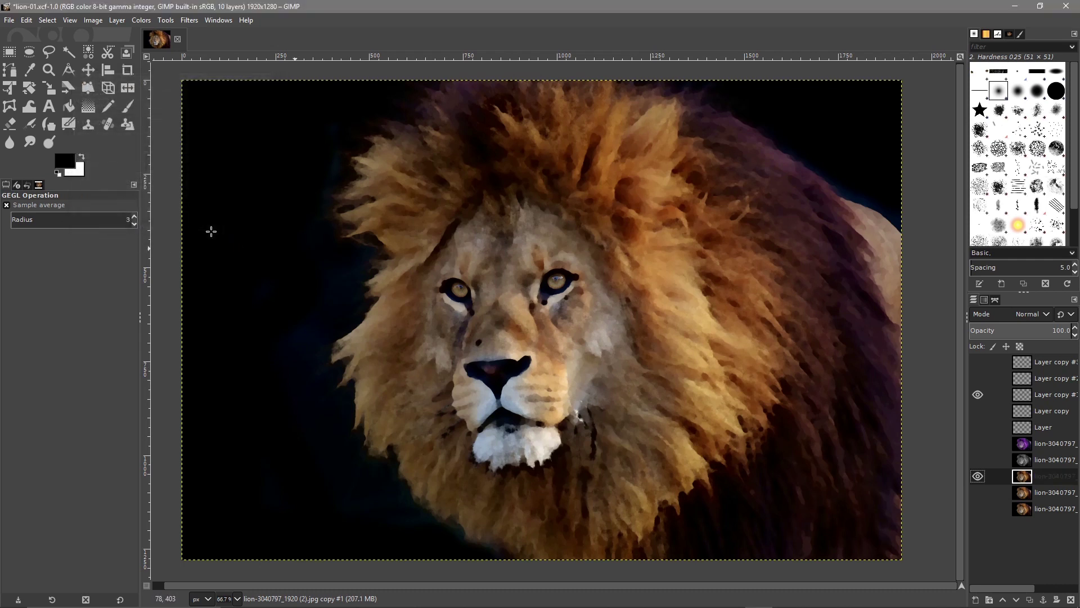
# Apply the Oilify filter to the visible iris layer, Layer copy #1
pyautogui.click(1033, 396)
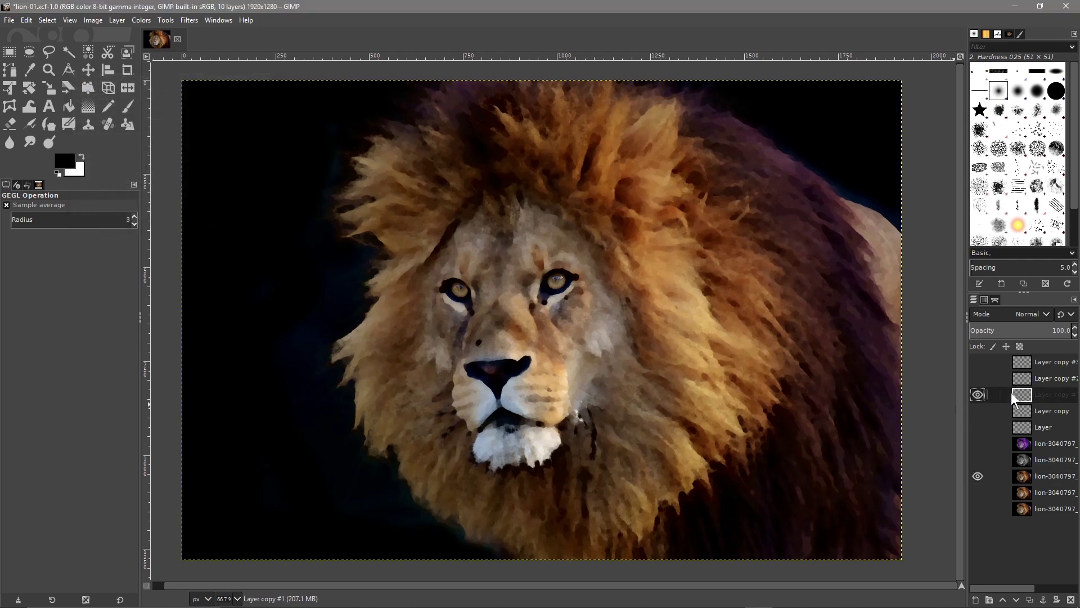
pyautogui.click(188, 21)
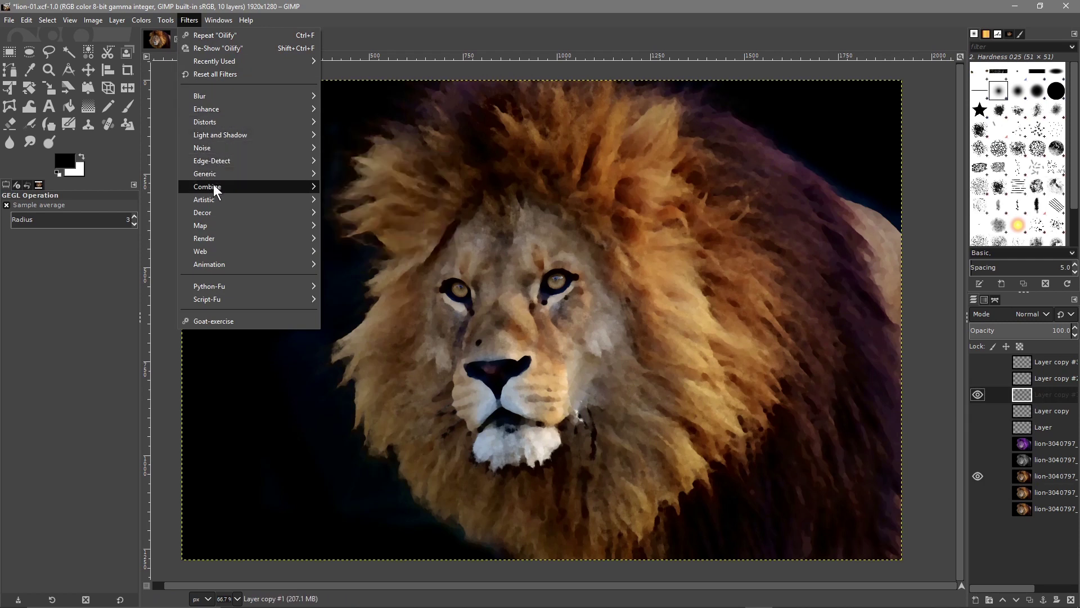
pyautogui.moveTo(214, 200)
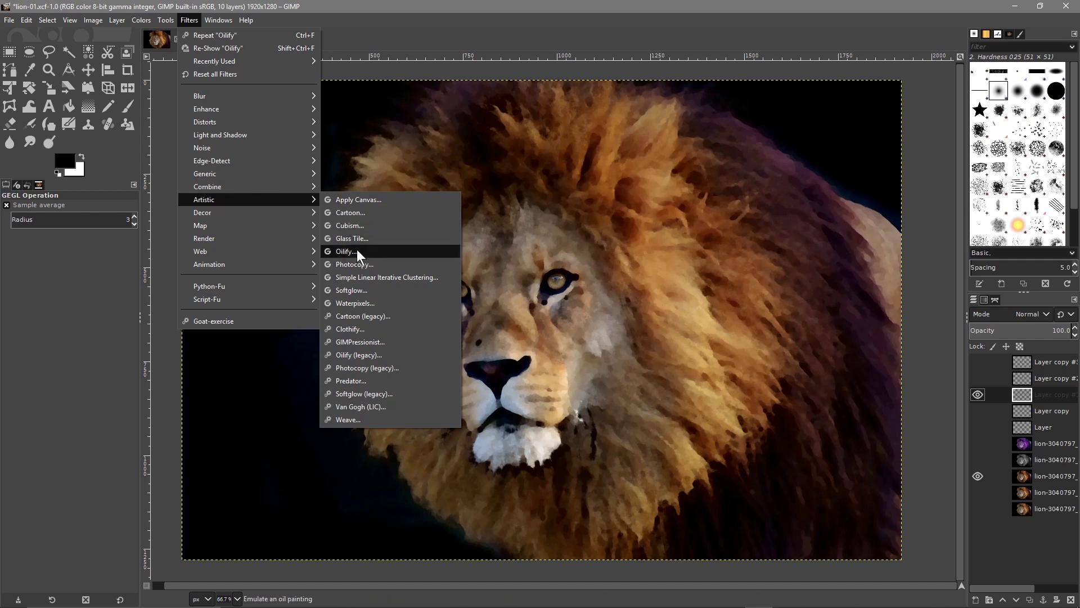
pyautogui.click(357, 250)
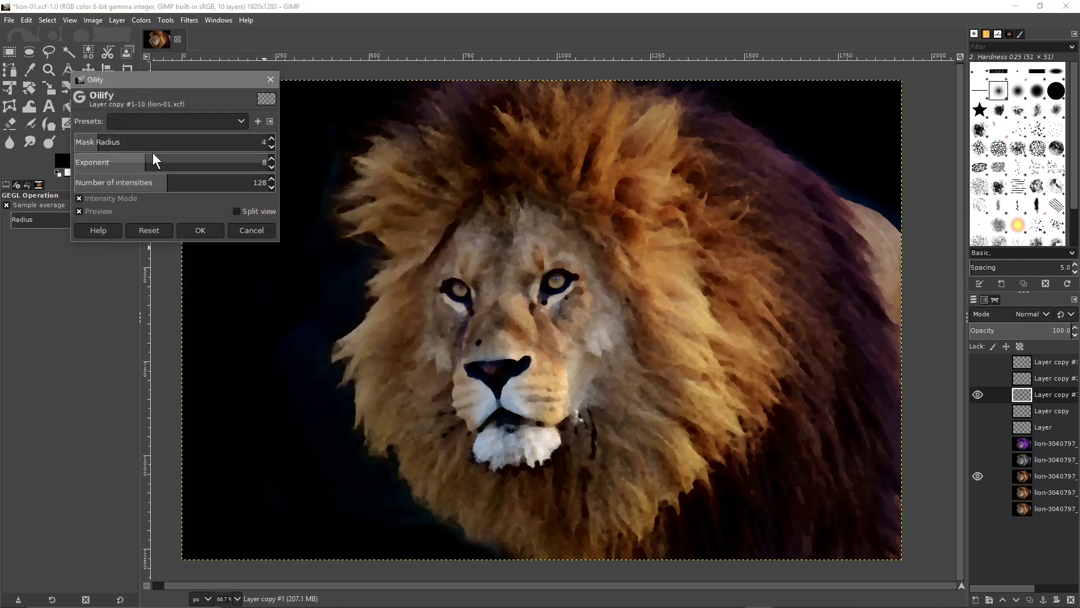
pyautogui.click(99, 144)
pyautogui.press('Return')
pyautogui.click(191, 230)
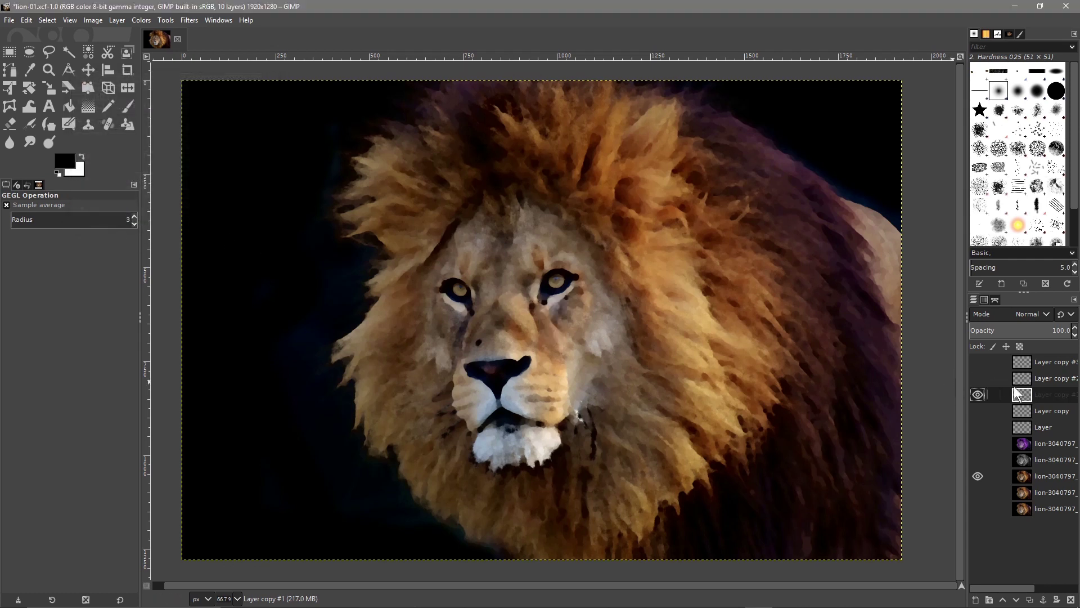
# Turn the oilified irises blue using Hue-Saturation with the hue set to 180
pyautogui.click(134, 22)
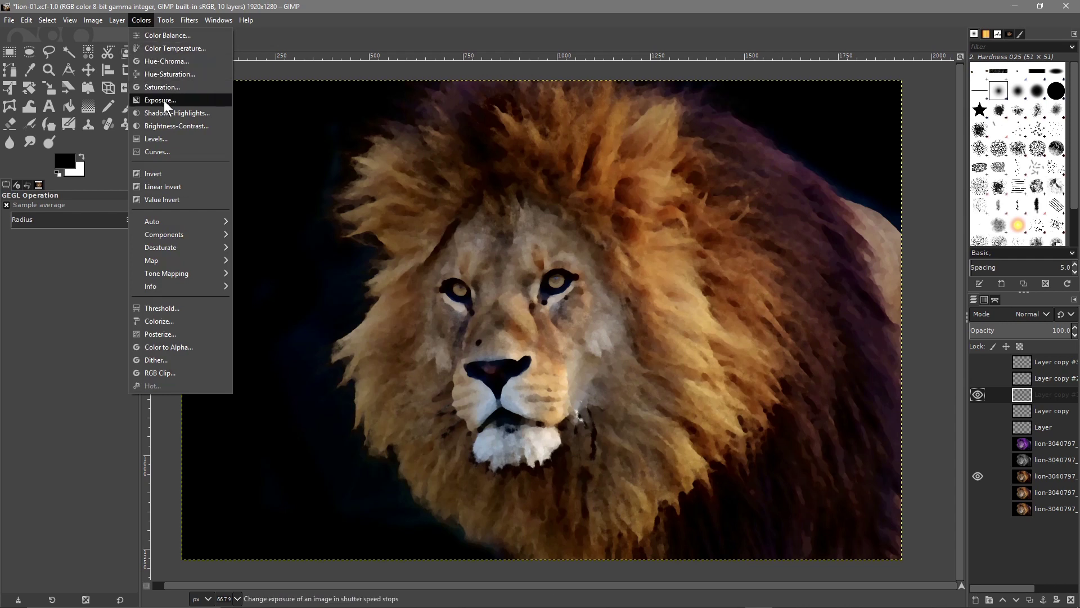
pyautogui.click(169, 74)
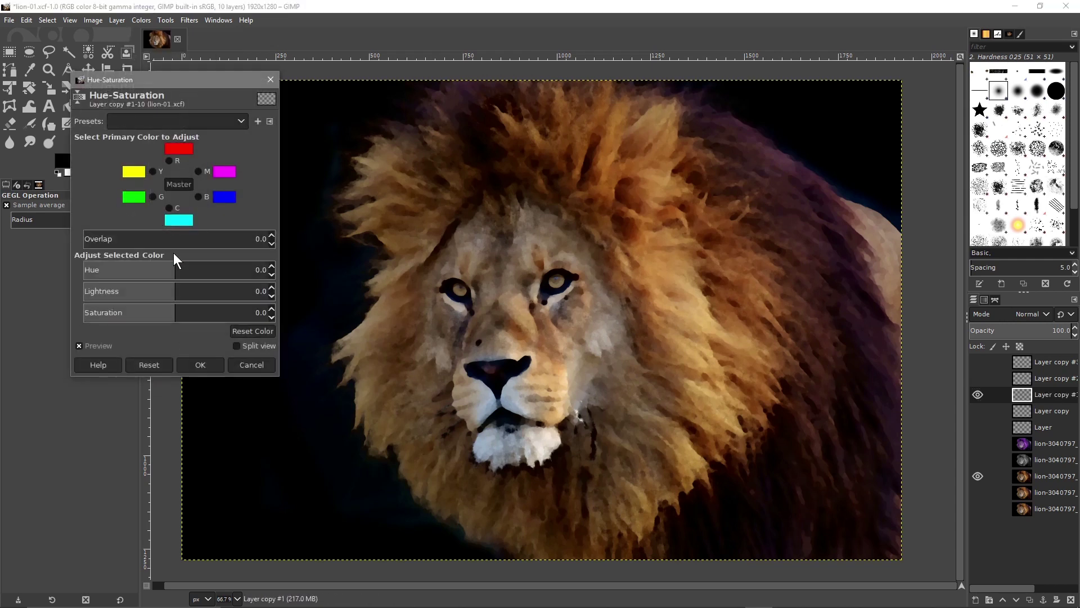
pyautogui.click(191, 272)
pyautogui.moveTo(191, 271); pyautogui.dragTo(272, 273)
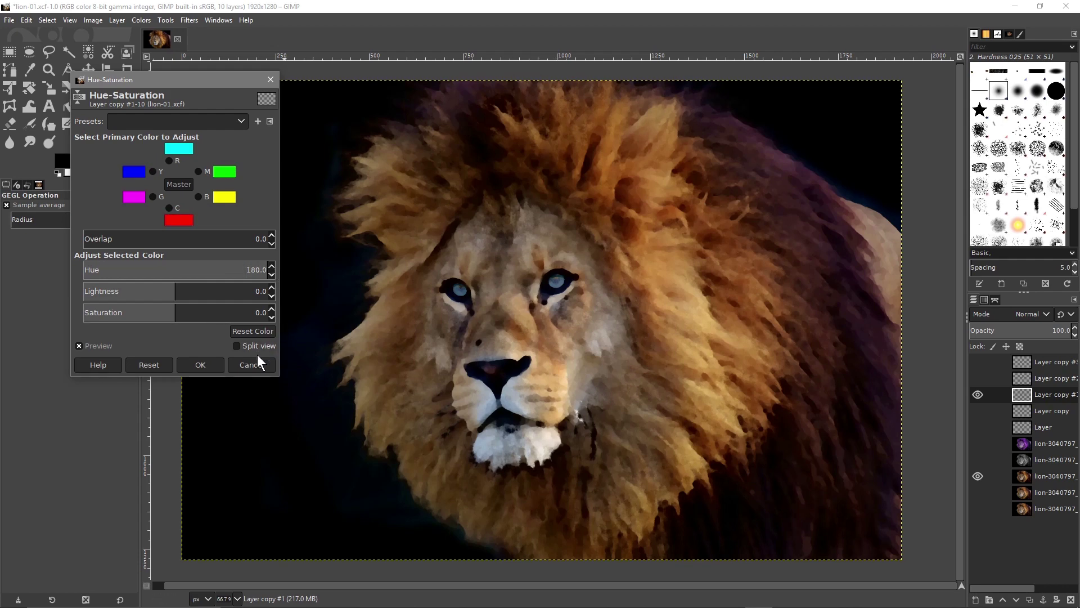
pyautogui.click(201, 364)
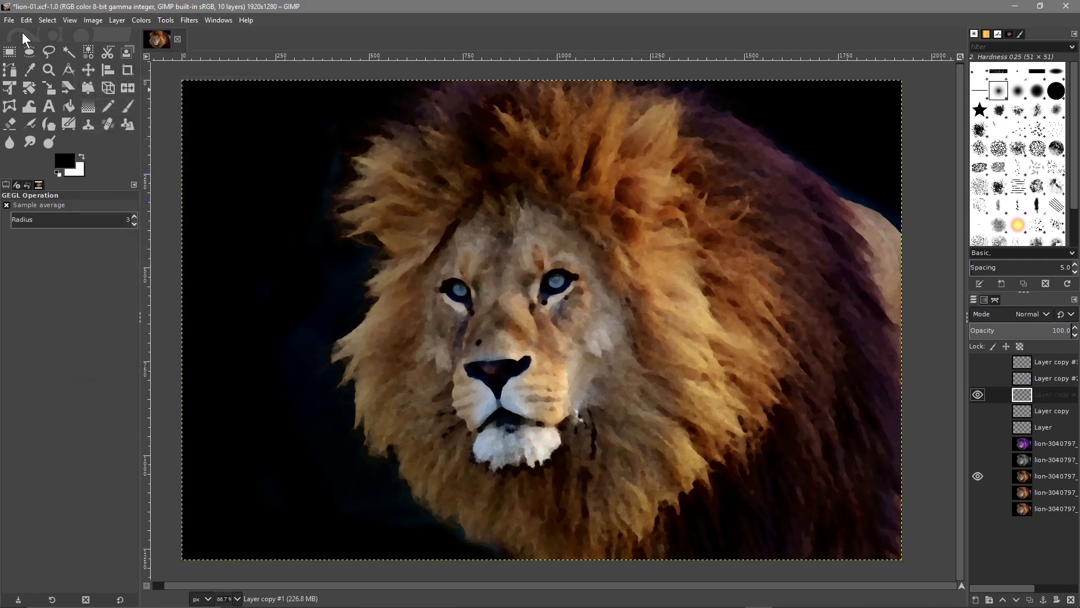
# Export the oil-painted lion image with blue eyes as lion-03.jpg
pyautogui.click(9, 20)
pyautogui.click(56, 206)
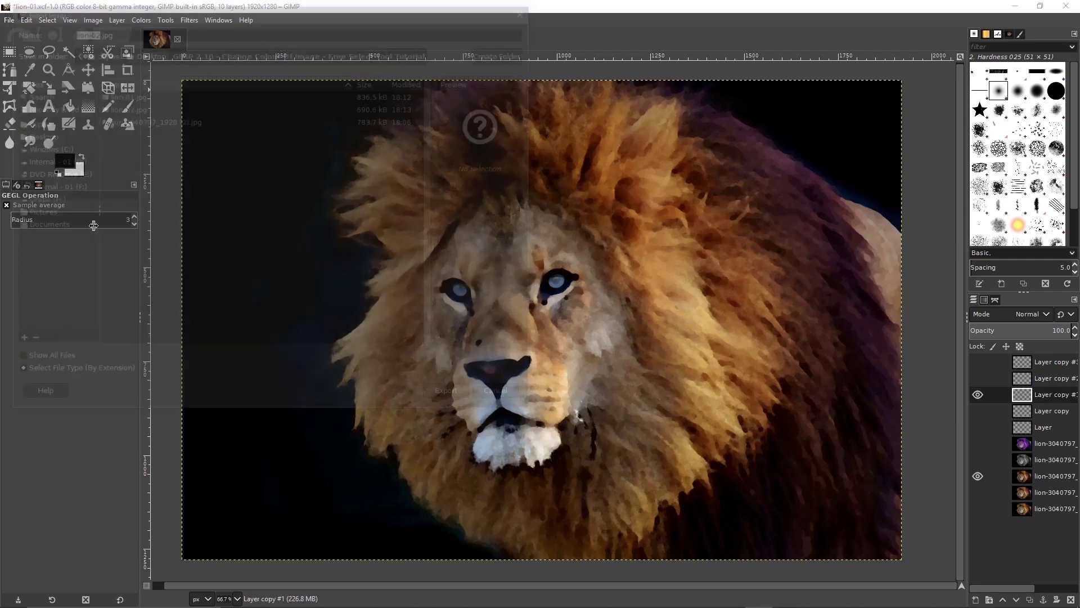
pyautogui.press('Right')
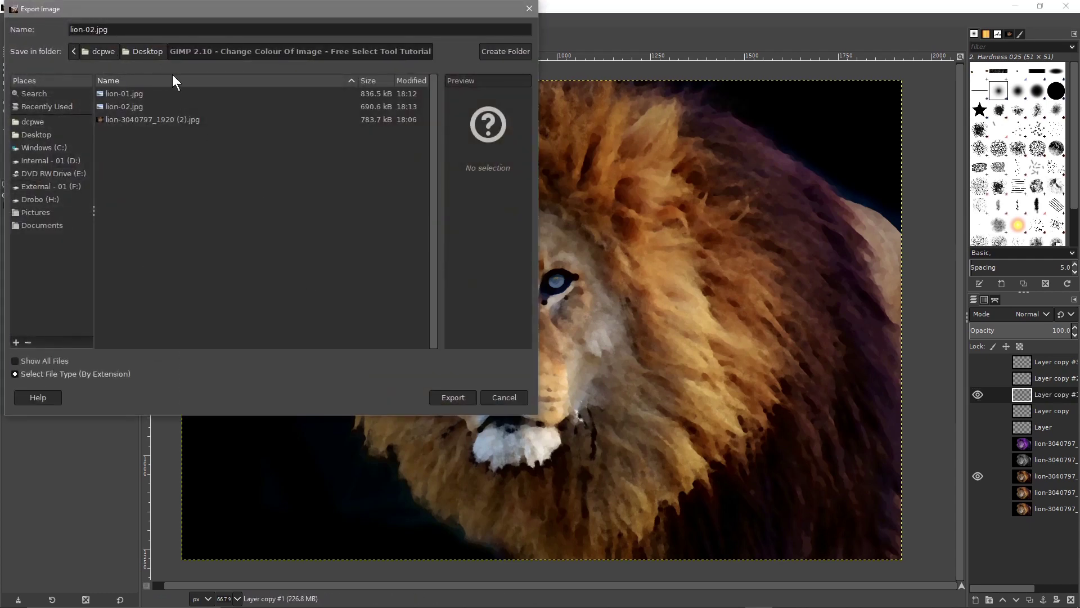
pyautogui.press('BackSpace')
pyautogui.write('3')
pyautogui.press('Return')
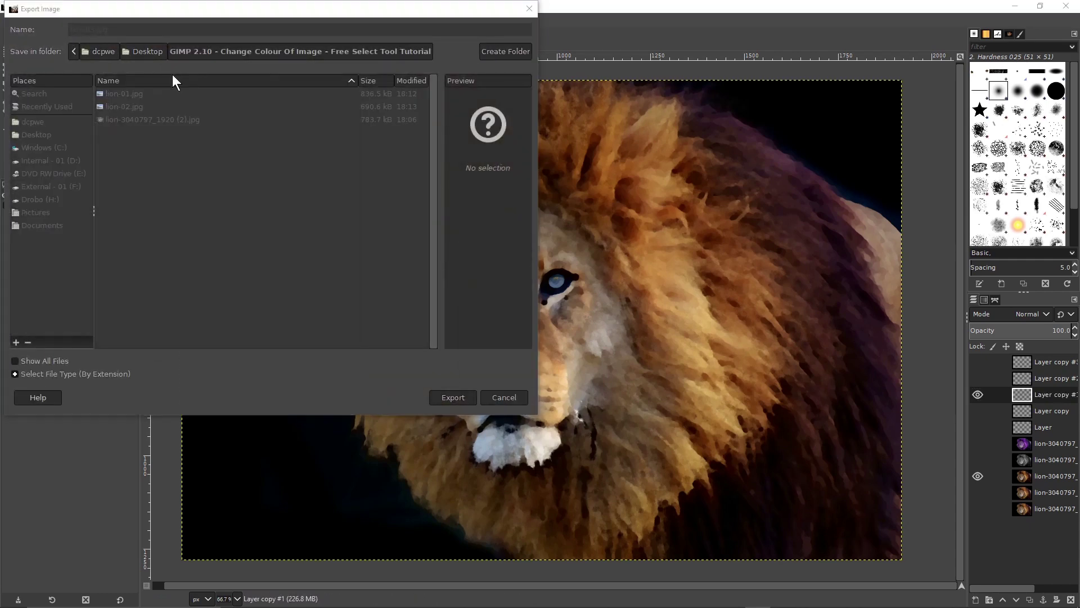
pyautogui.click(544, 367)
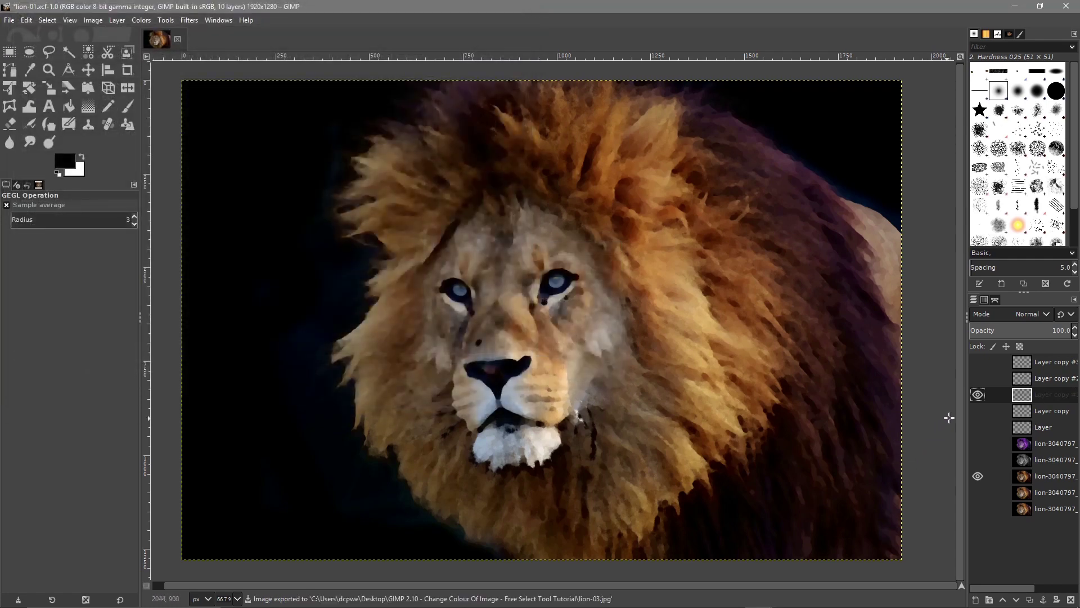
# Hide the oilified lion and its blue irises, and show Layer copy with the unedited lion copy below, leaving that lion layer selected
pyautogui.click(979, 476)
pyautogui.click(1035, 411)
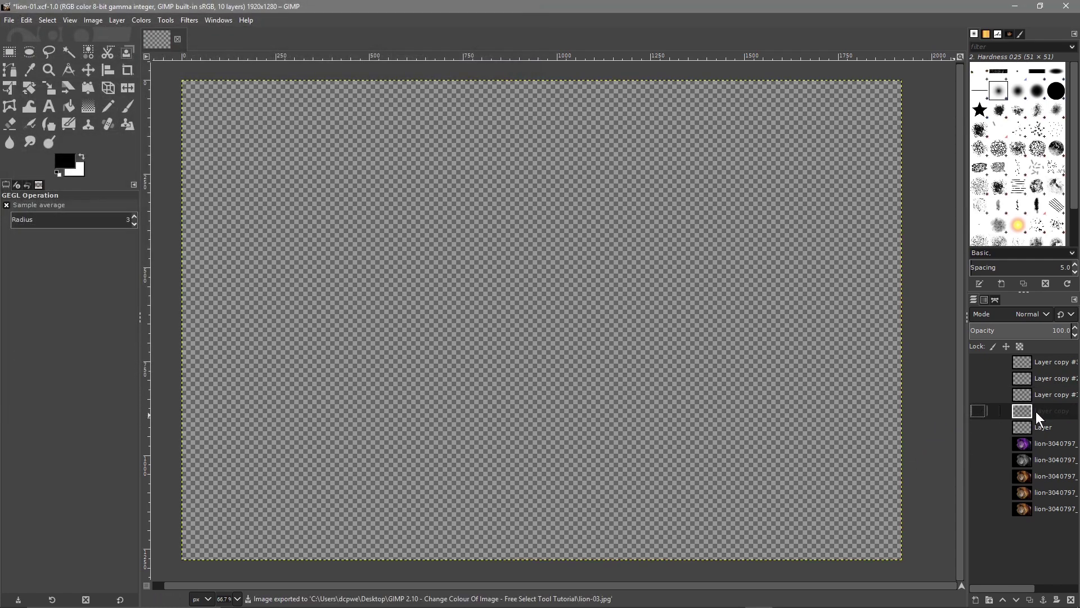
pyautogui.click(978, 410)
pyautogui.click(1030, 492)
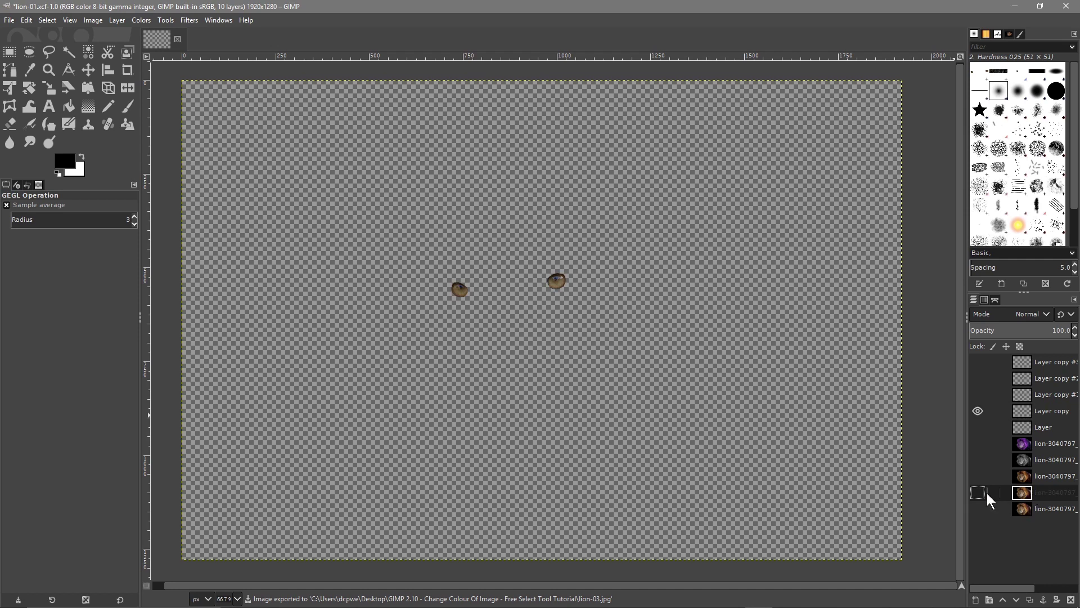
pyautogui.click(978, 492)
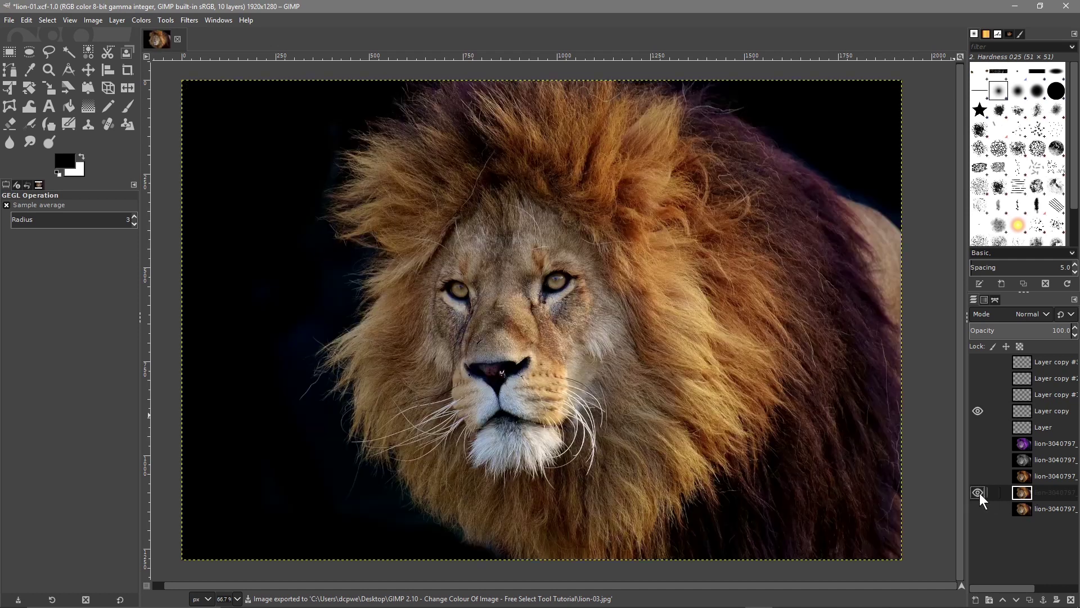
pyautogui.click(186, 21)
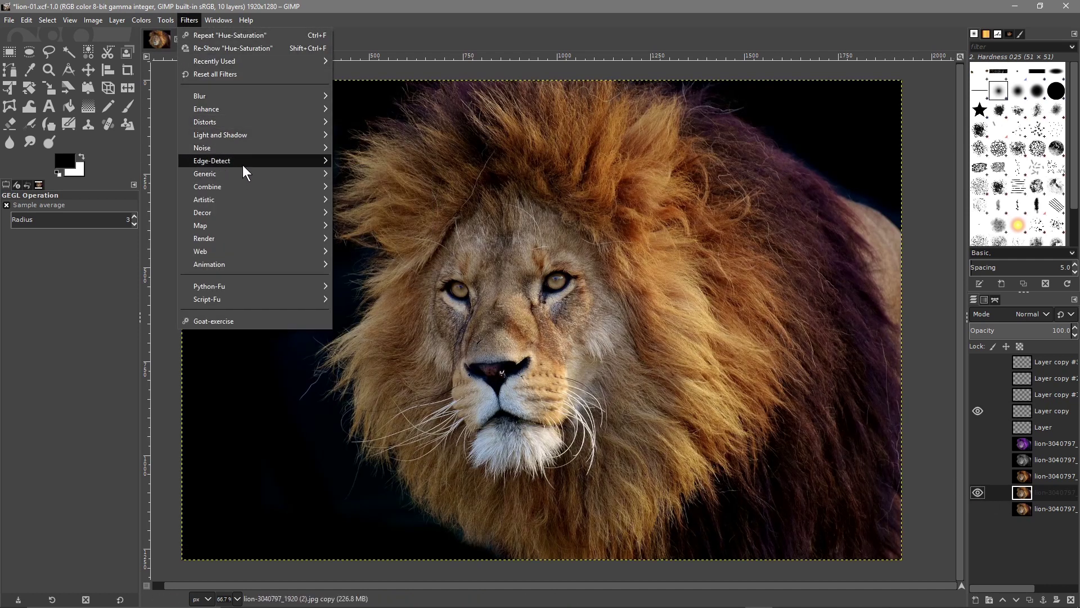
pyautogui.moveTo(252, 200)
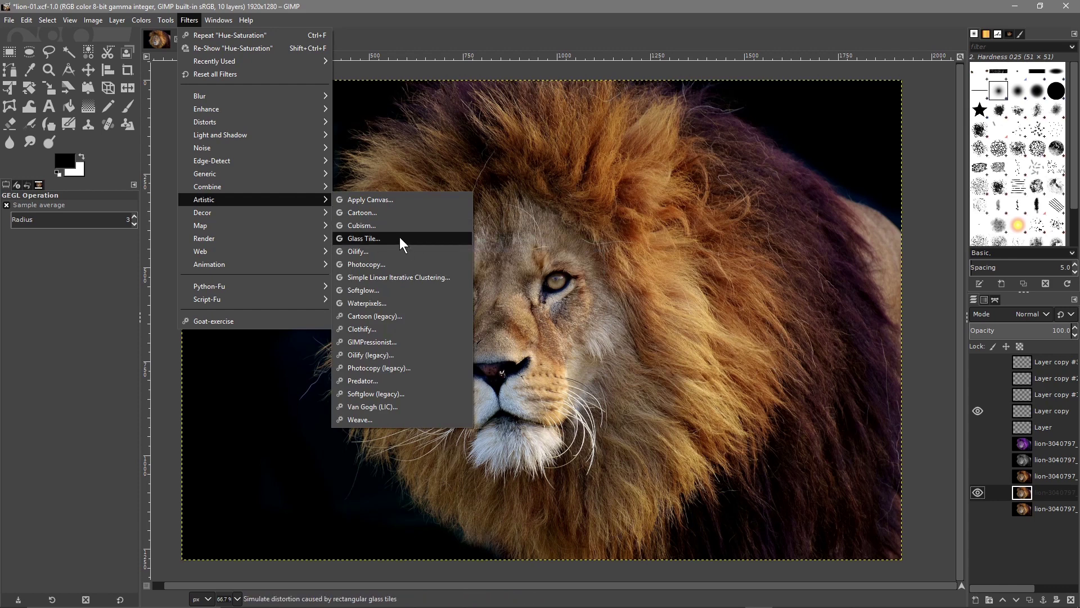
pyautogui.click(399, 237)
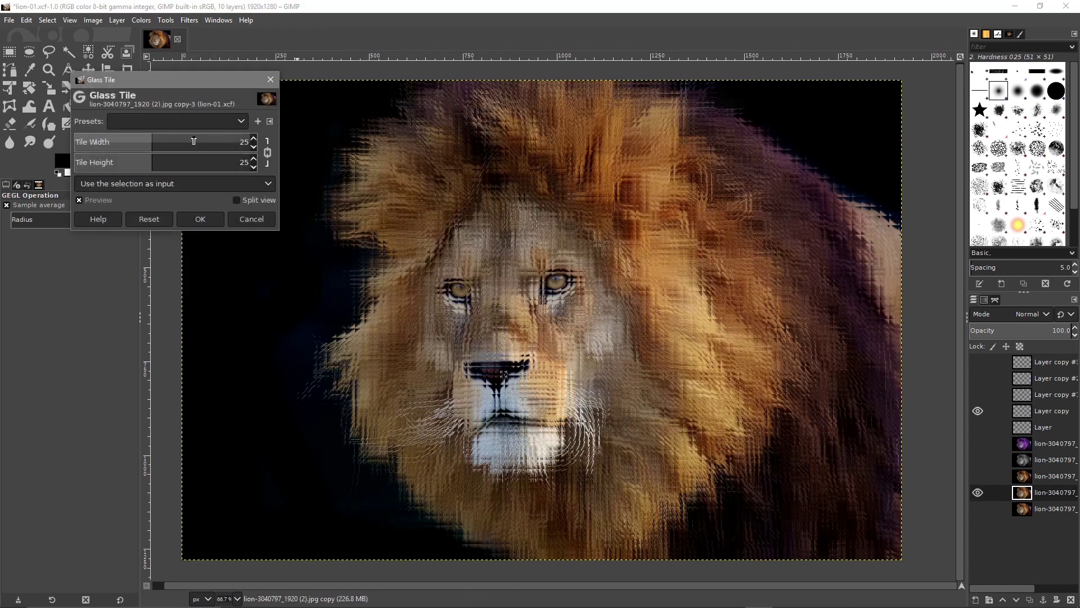
pyautogui.moveTo(146, 145)
pyautogui.mouseDown()
pyautogui.moveTo(73, 140)
pyautogui.moveTo(173, 146)
pyautogui.moveTo(93, 149)
pyautogui.moveTo(140, 147)
pyautogui.mouseUp()
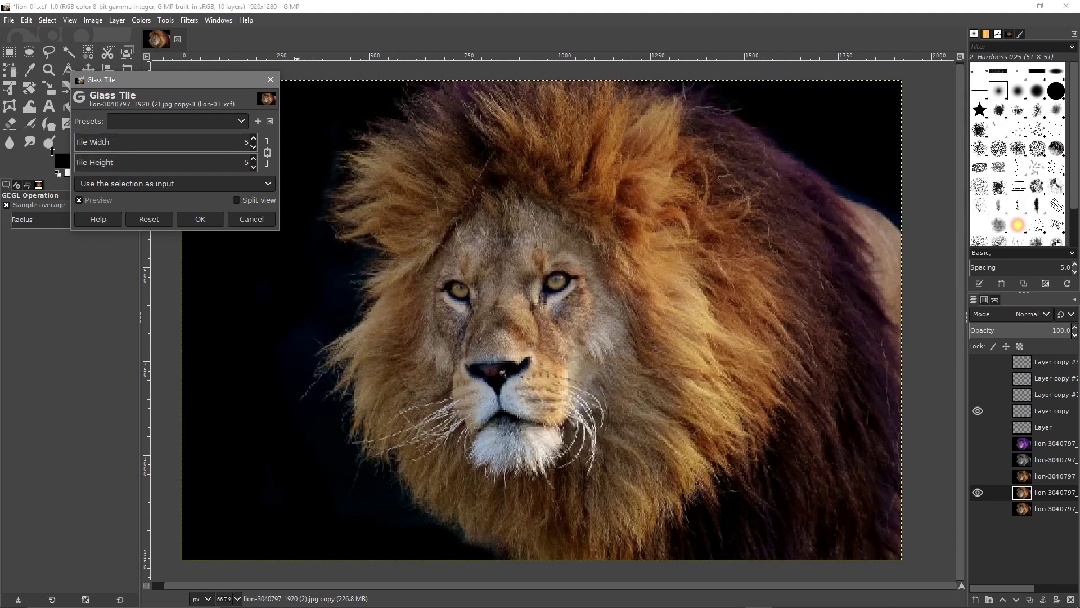
pyautogui.click(251, 223)
# Apply the Cartoon filter to the visible lion layer with a mask radius of 37.5 and percent black of 0.622
pyautogui.click(164, 19)
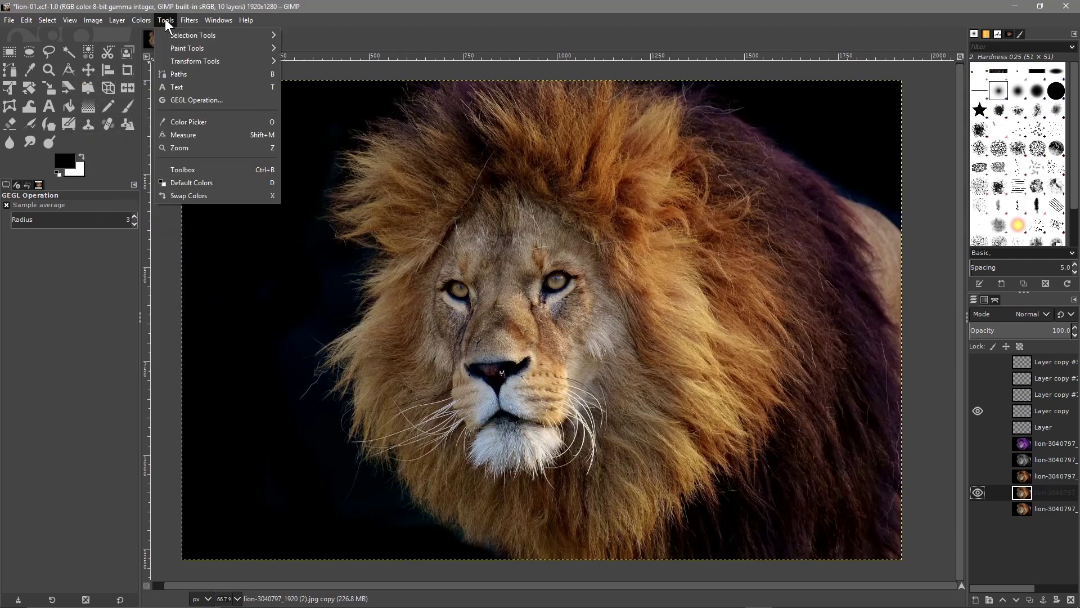
pyautogui.moveTo(181, 22)
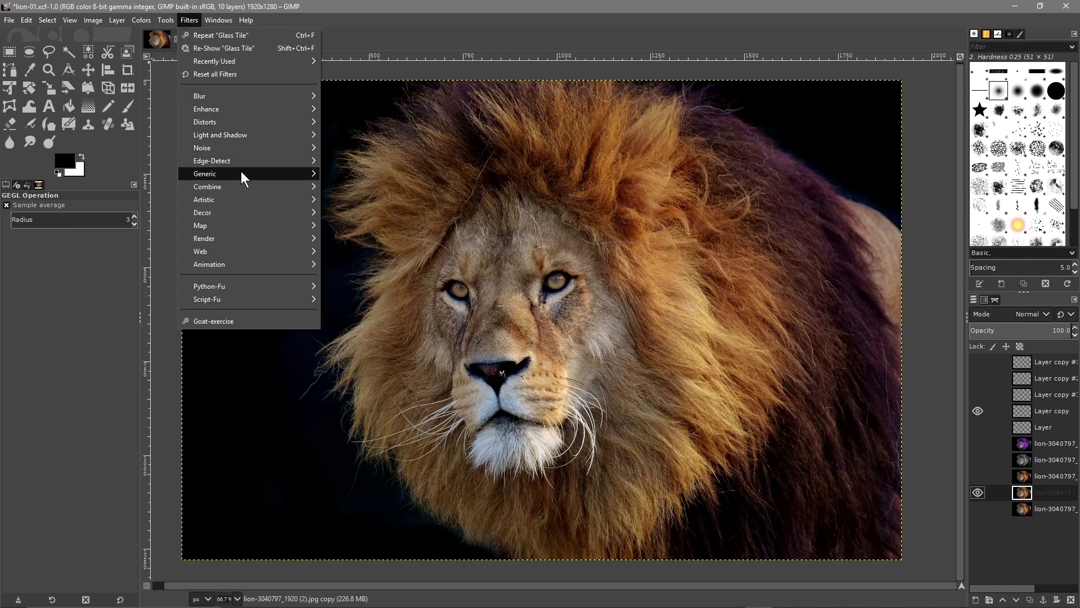
pyautogui.moveTo(243, 178)
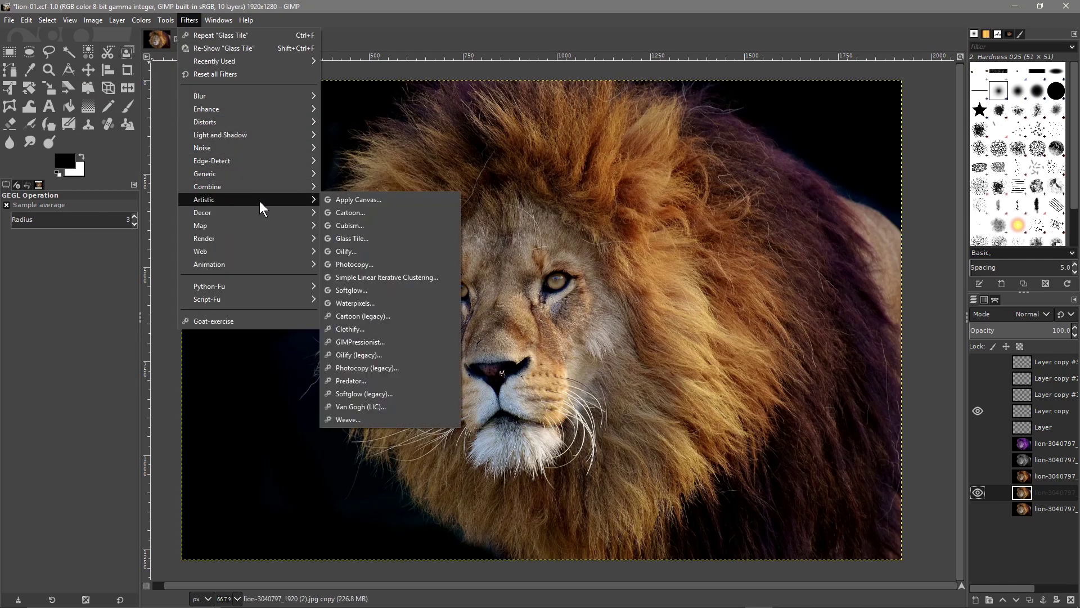
pyautogui.click(363, 212)
pyautogui.moveTo(135, 142); pyautogui.dragTo(219, 141)
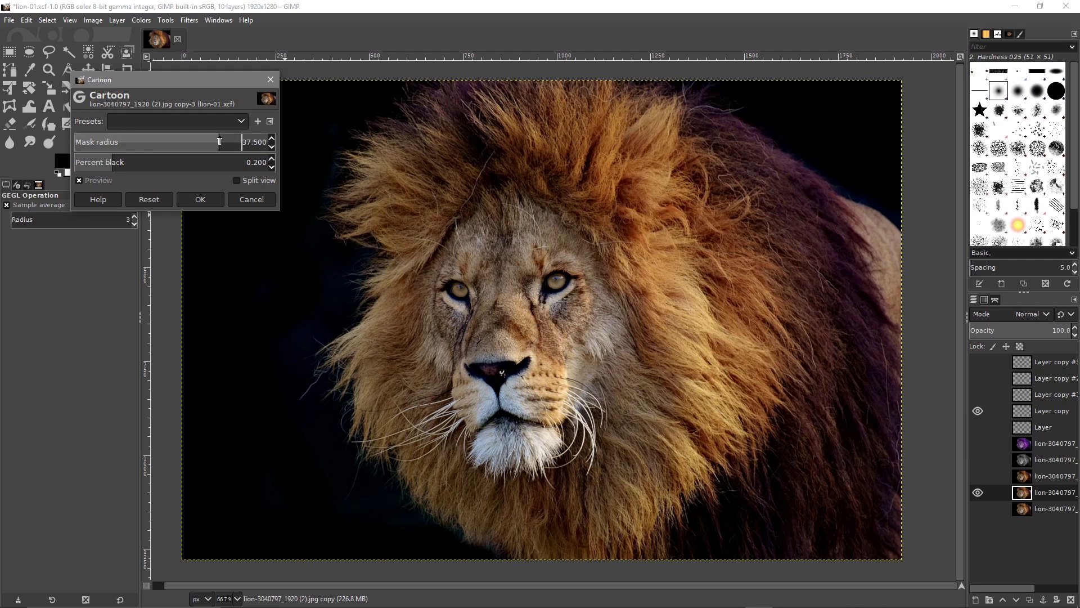
pyautogui.moveTo(125, 163); pyautogui.dragTo(194, 163)
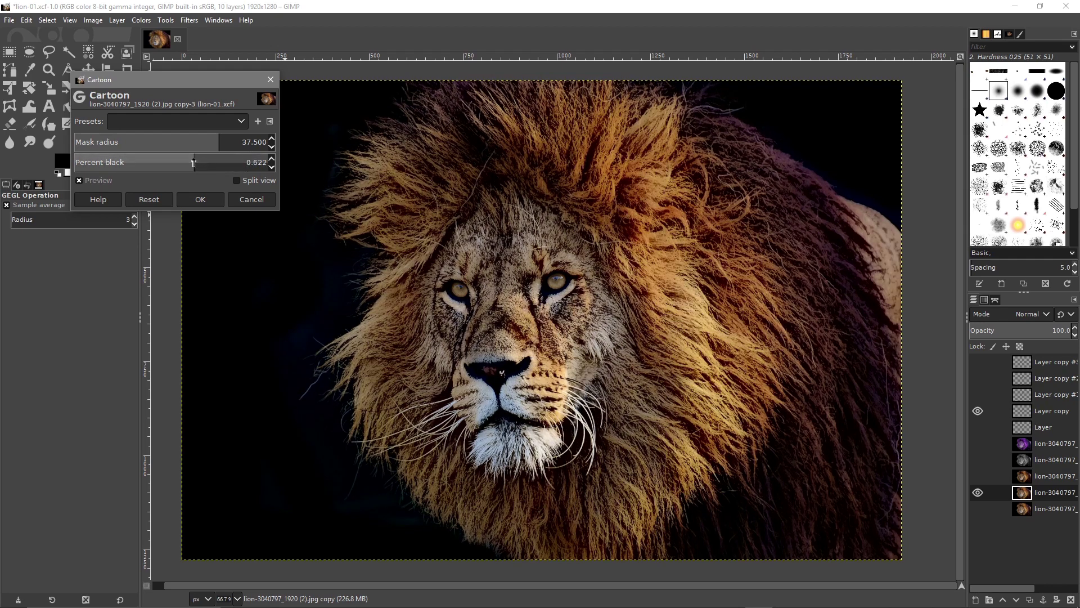
pyautogui.click(237, 180)
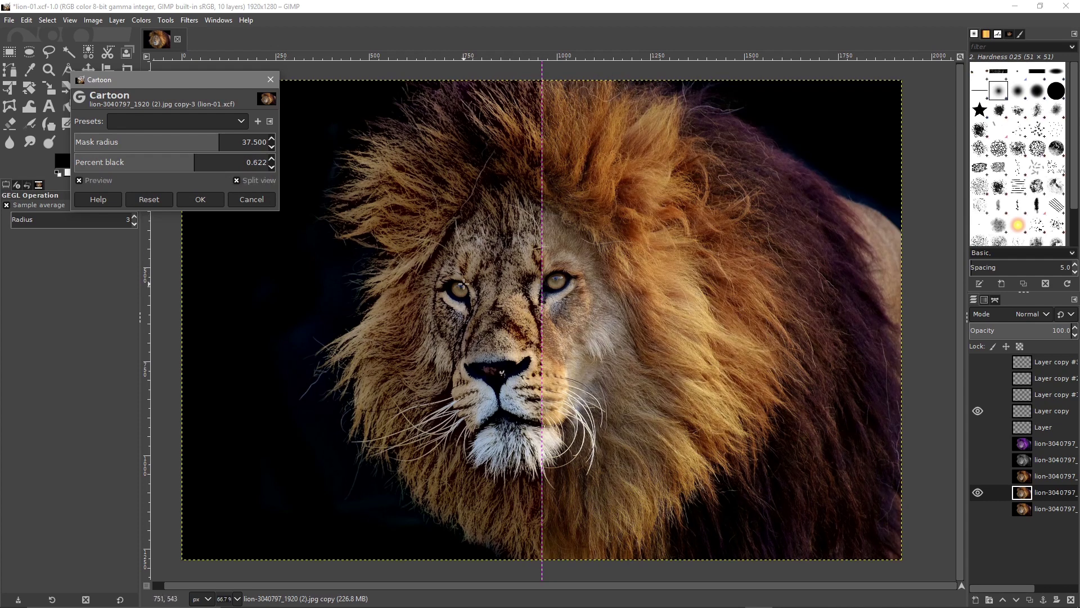
pyautogui.click(237, 180)
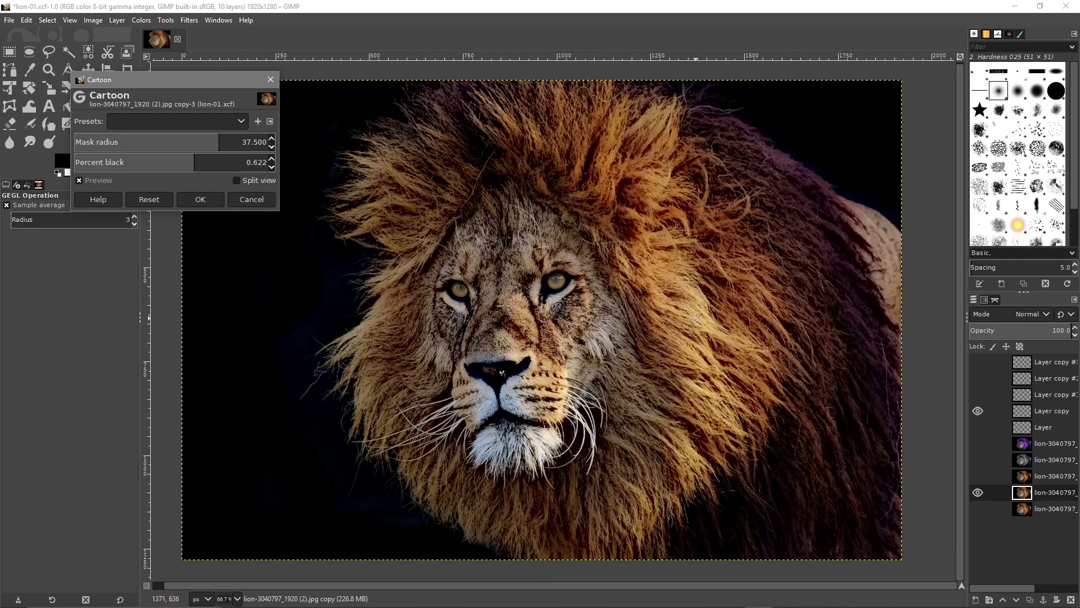
pyautogui.click(214, 202)
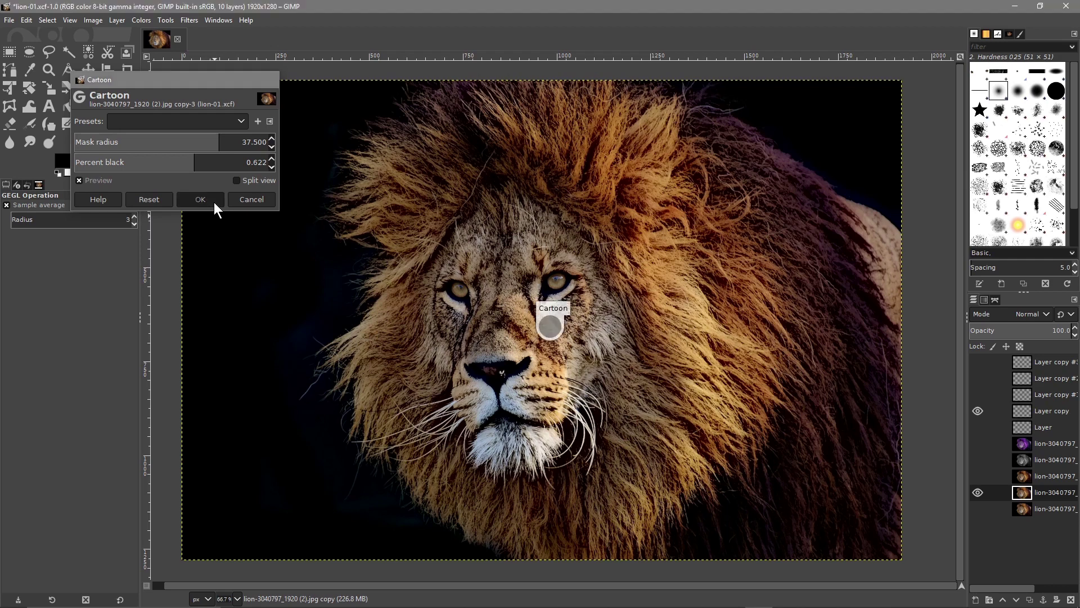
# Increase the cartoon lion's contrast with Levels, setting the input black point to 89 and the white point to 208
pyautogui.click(141, 22)
pyautogui.click(141, 21)
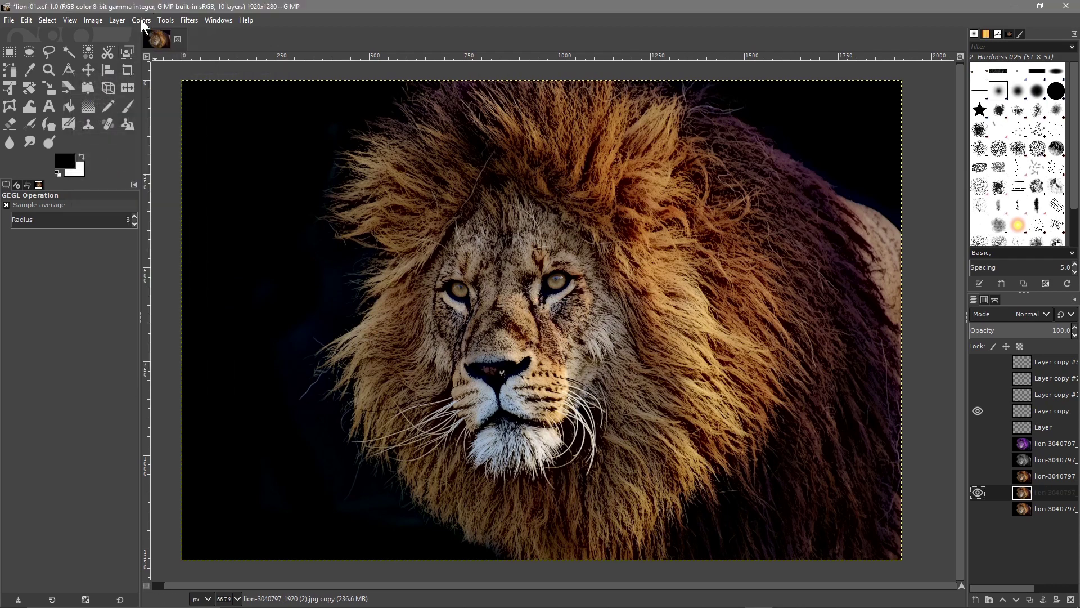
pyautogui.click(141, 19)
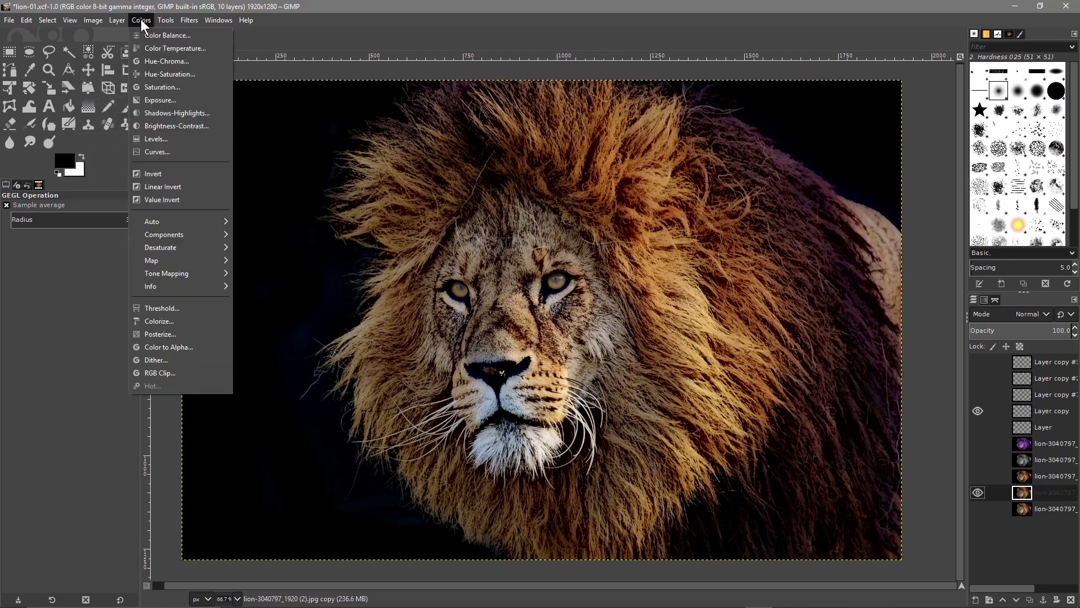
pyautogui.click(160, 139)
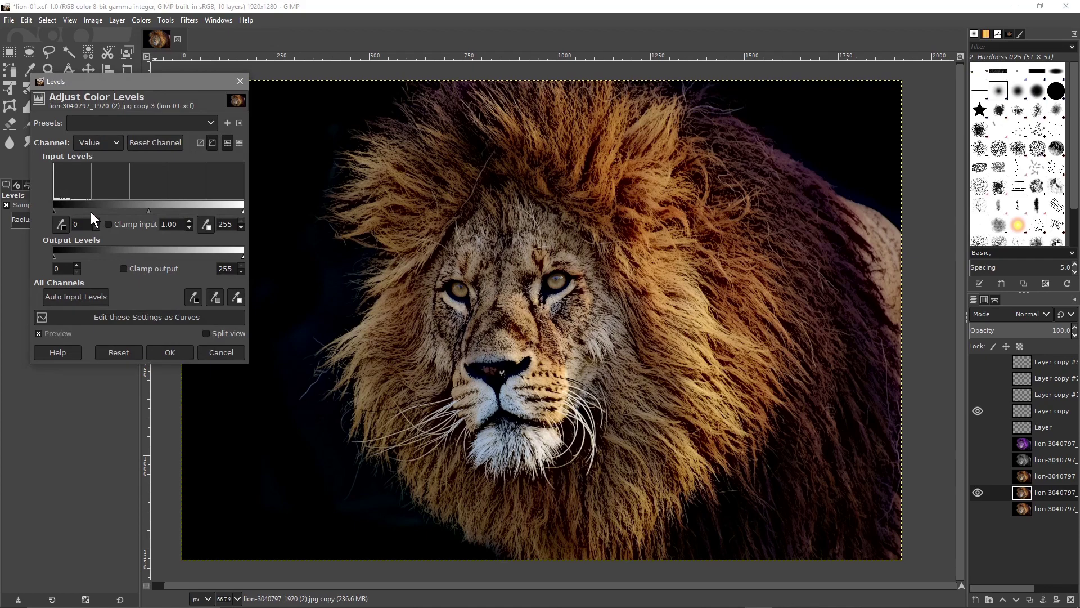
pyautogui.moveTo(53, 209)
pyautogui.mouseDown()
pyautogui.moveTo(167, 212)
pyautogui.moveTo(96, 212)
pyautogui.moveTo(115, 211)
pyautogui.mouseUp()
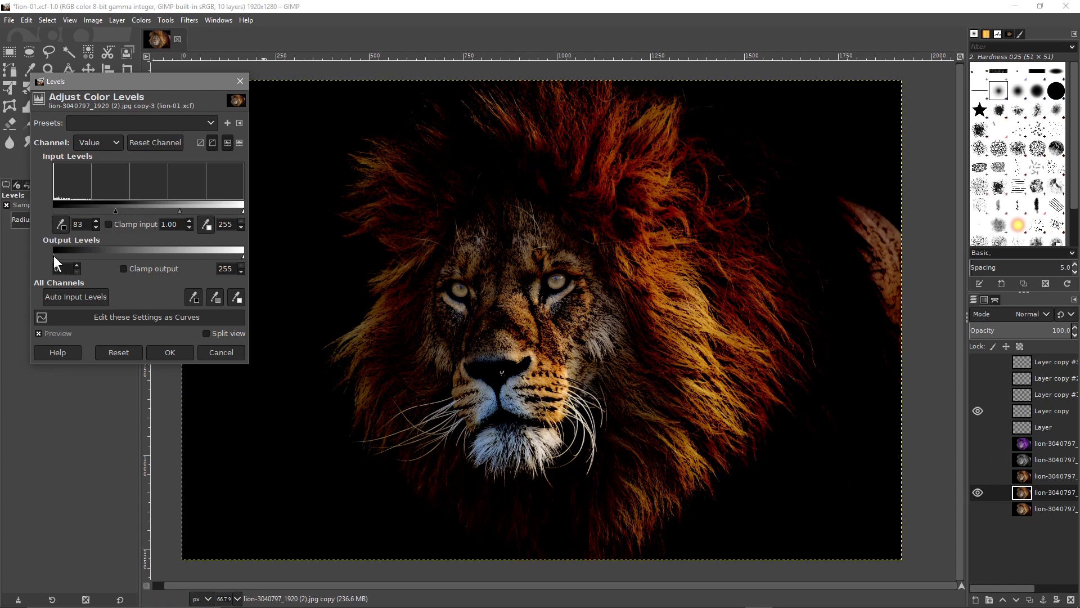
pyautogui.moveTo(116, 210); pyautogui.dragTo(120, 211)
pyautogui.moveTo(241, 210)
pyautogui.mouseDown()
pyautogui.moveTo(194, 208)
pyautogui.moveTo(207, 207)
pyautogui.mouseUp()
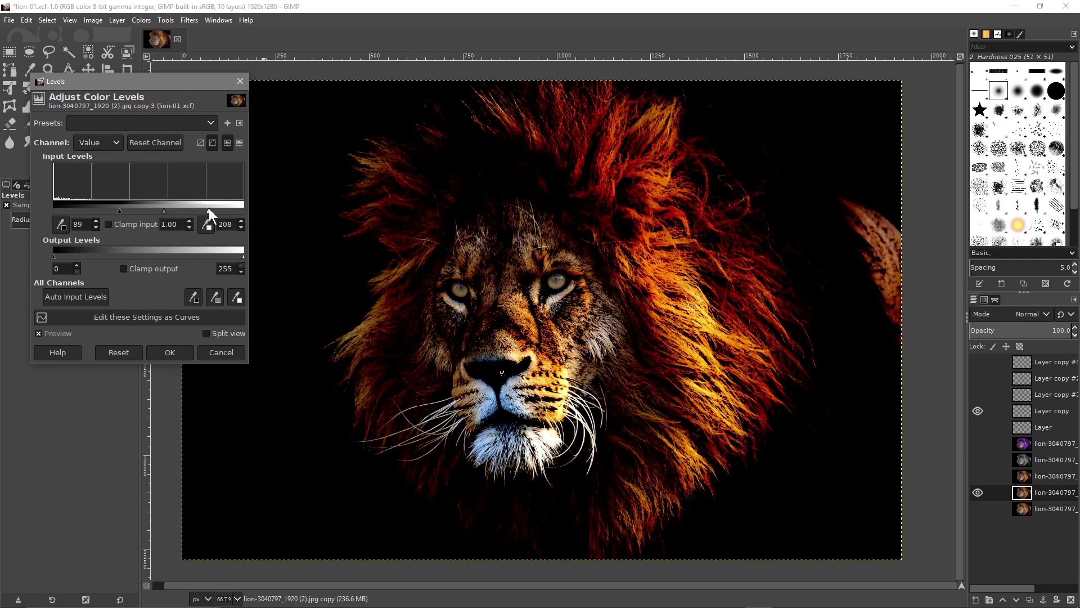
pyautogui.click(179, 354)
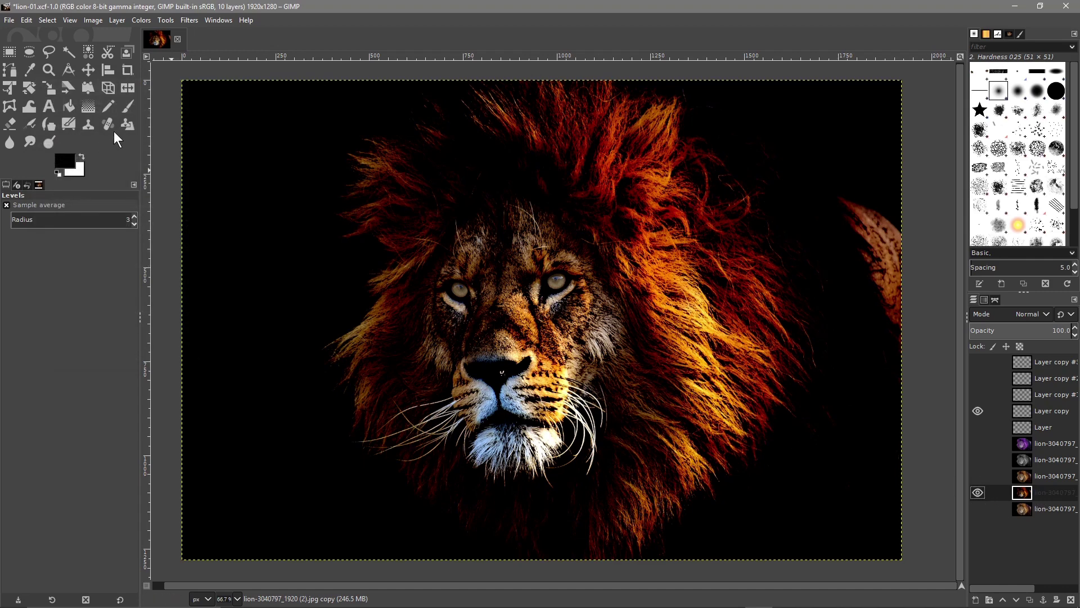
# Paint the leftover fur patch at the image's right edge black with a Paintbrush size of 188.08, and select the iris layer, Layer copy
pyautogui.click(127, 107)
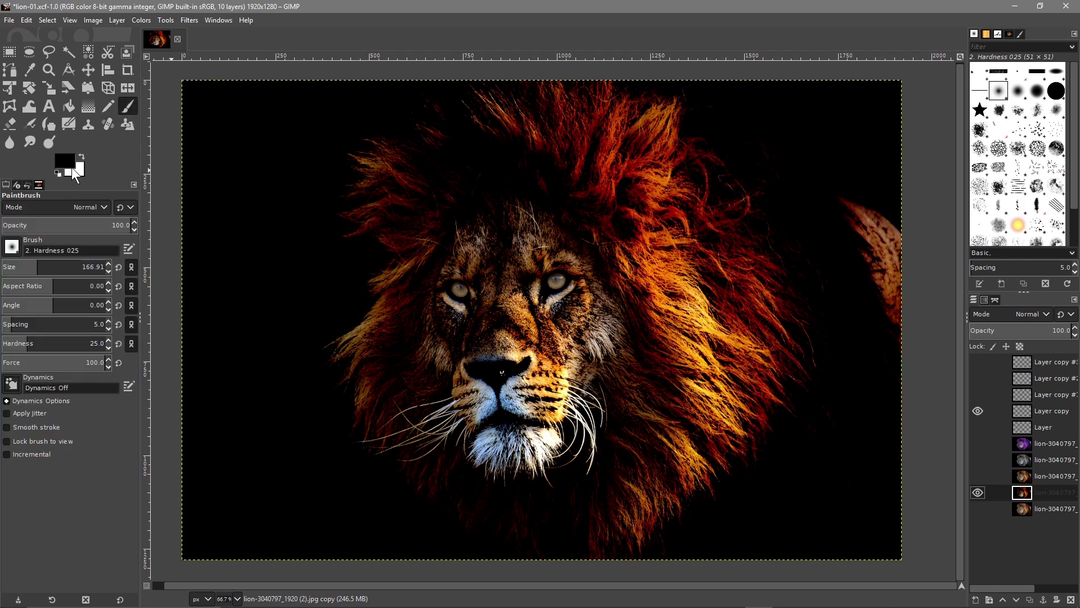
pyautogui.moveTo(48, 268); pyautogui.dragTo(51, 267)
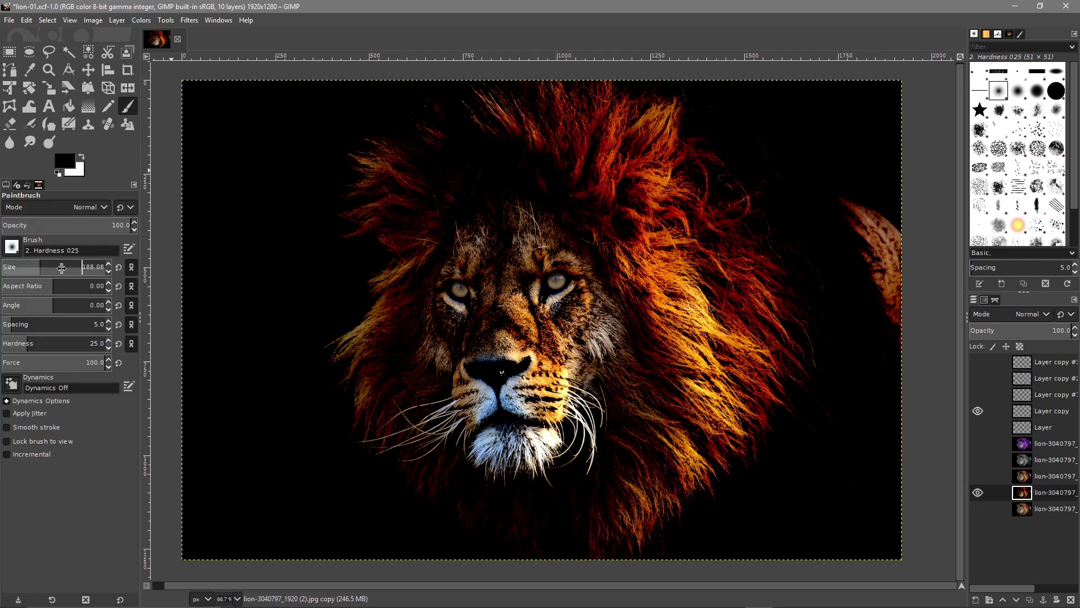
pyautogui.moveTo(834, 202)
pyautogui.mouseDown()
pyautogui.moveTo(887, 311)
pyautogui.moveTo(866, 209)
pyautogui.moveTo(896, 264)
pyautogui.moveTo(892, 299)
pyautogui.moveTo(853, 294)
pyautogui.moveTo(823, 264)
pyautogui.moveTo(817, 206)
pyautogui.moveTo(773, 128)
pyautogui.mouseUp()
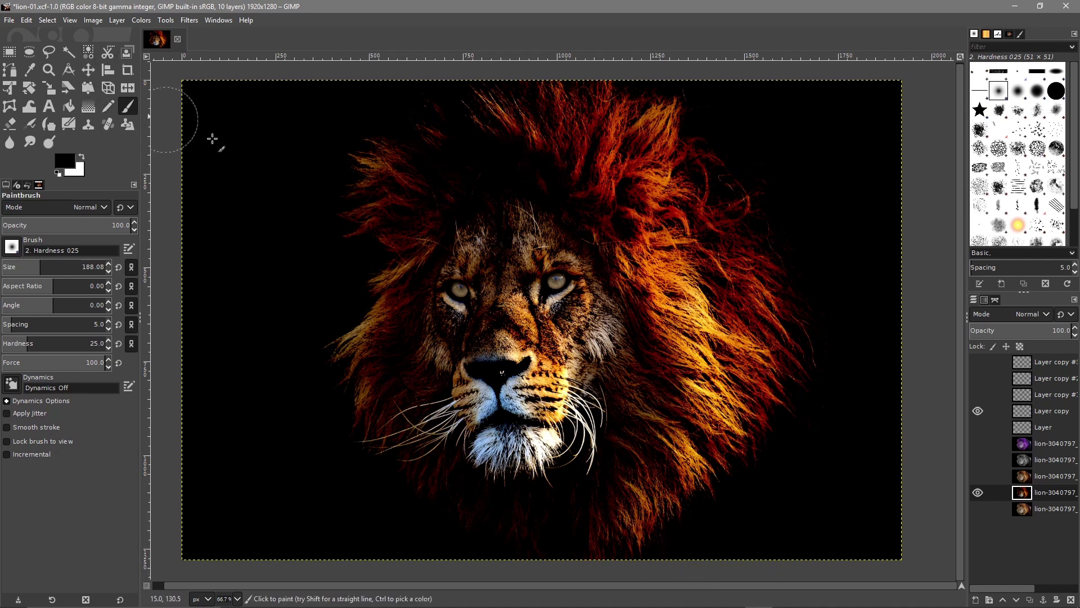
pyautogui.click(1038, 409)
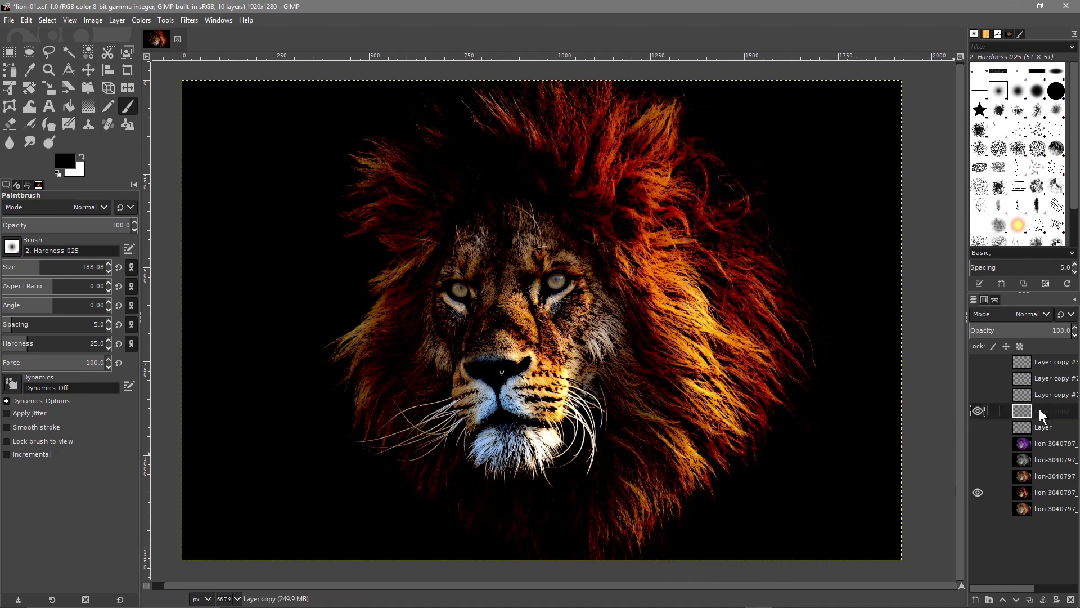
pyautogui.click(168, 20)
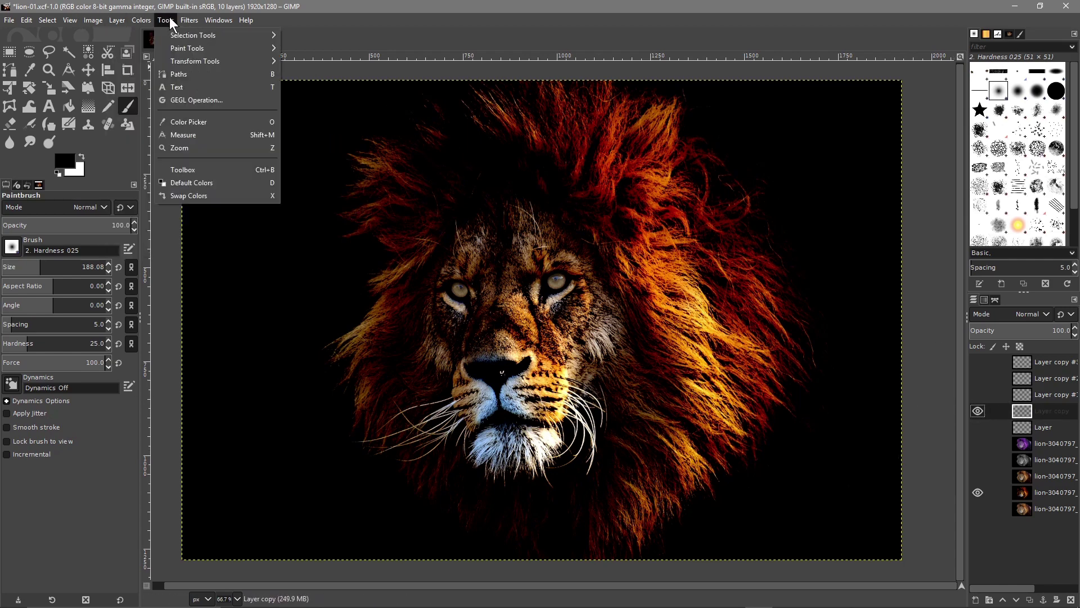
pyautogui.moveTo(189, 20)
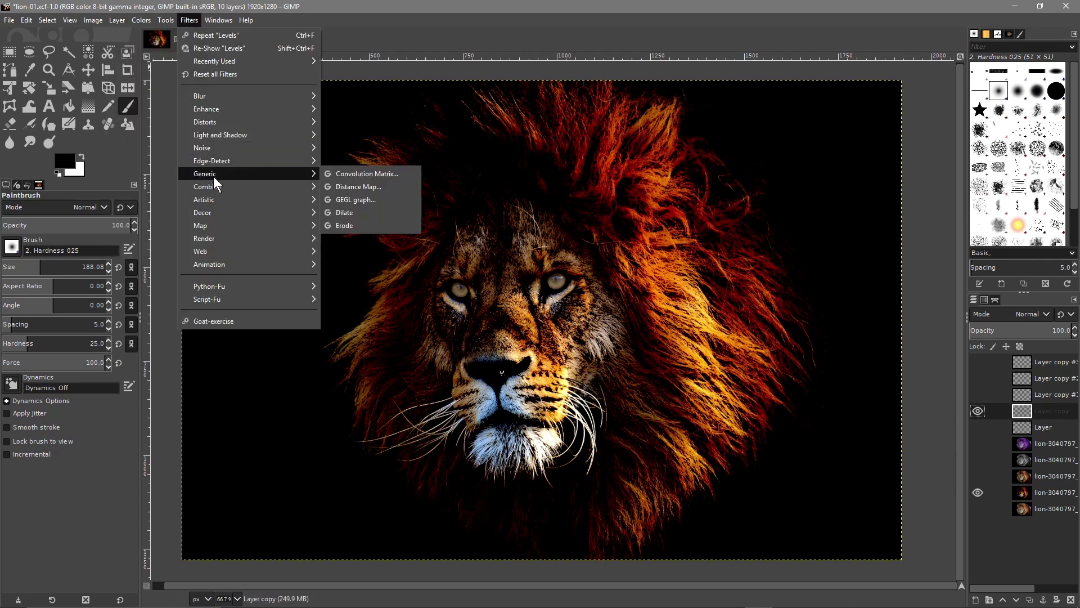
pyautogui.moveTo(217, 205)
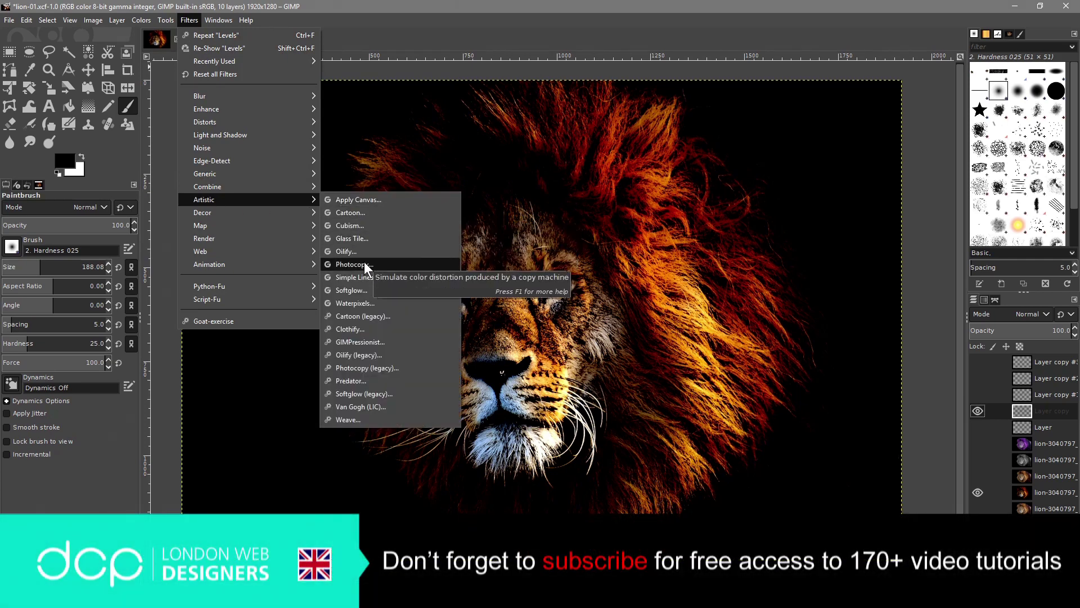
pyautogui.click(364, 290)
pyautogui.moveTo(110, 144); pyautogui.dragTo(203, 144)
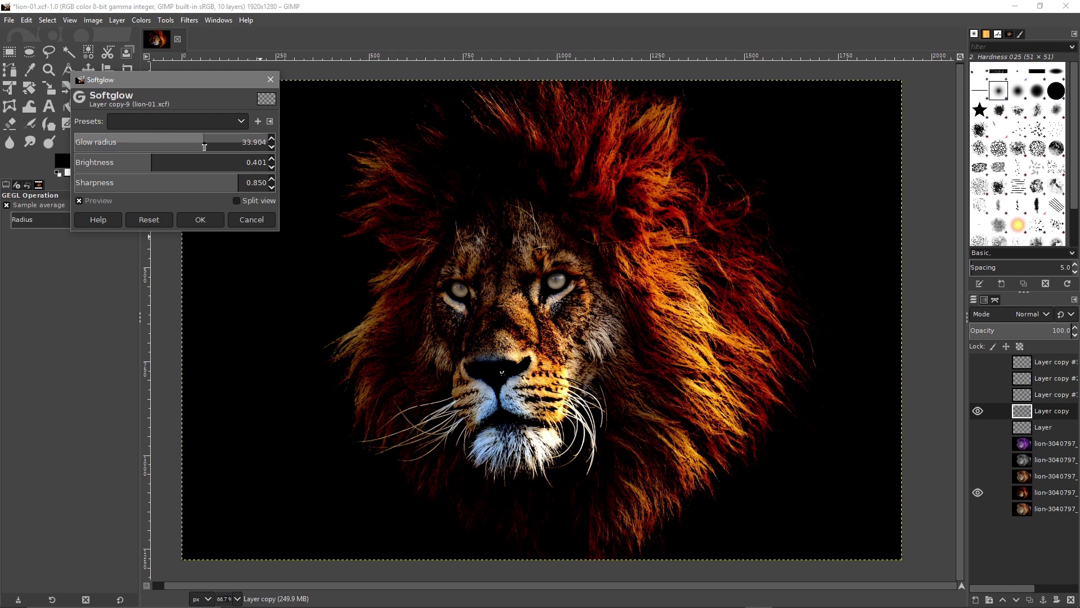
pyautogui.click(79, 200)
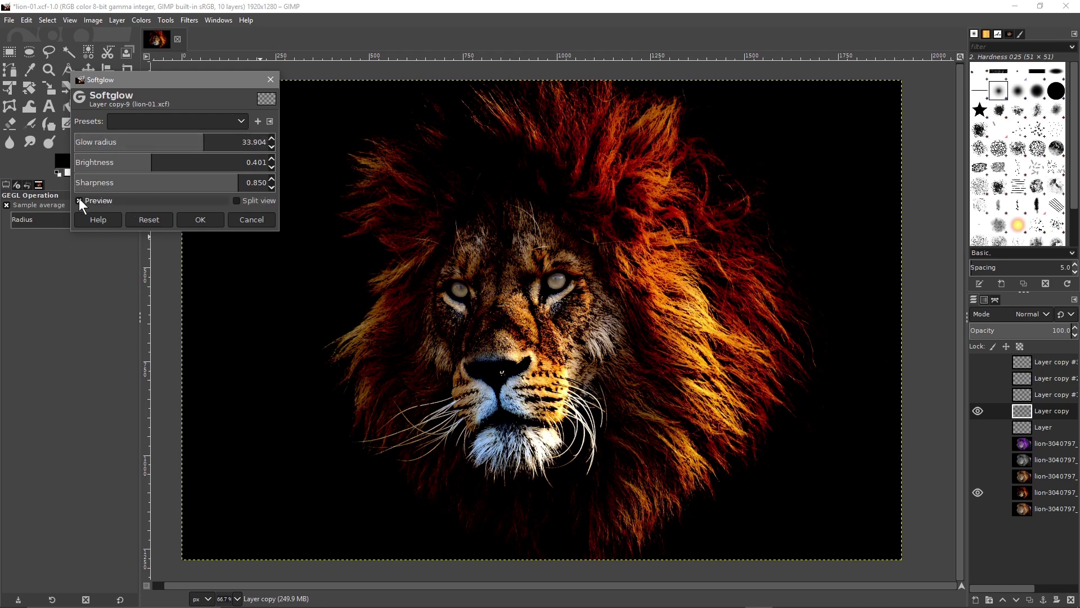
pyautogui.click(246, 220)
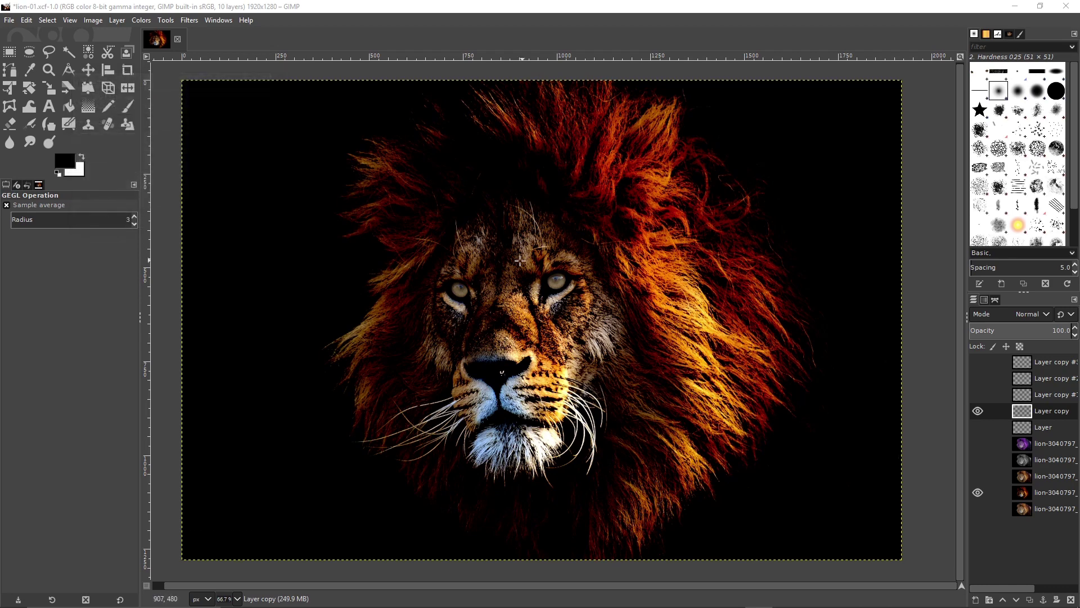
pyautogui.click(142, 20)
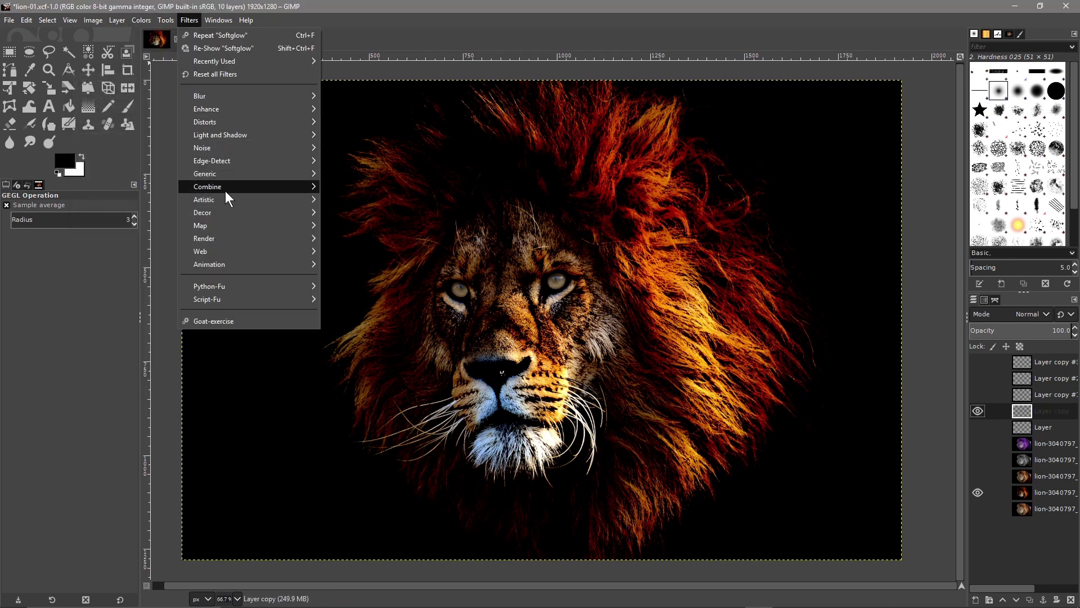
pyautogui.moveTo(232, 198)
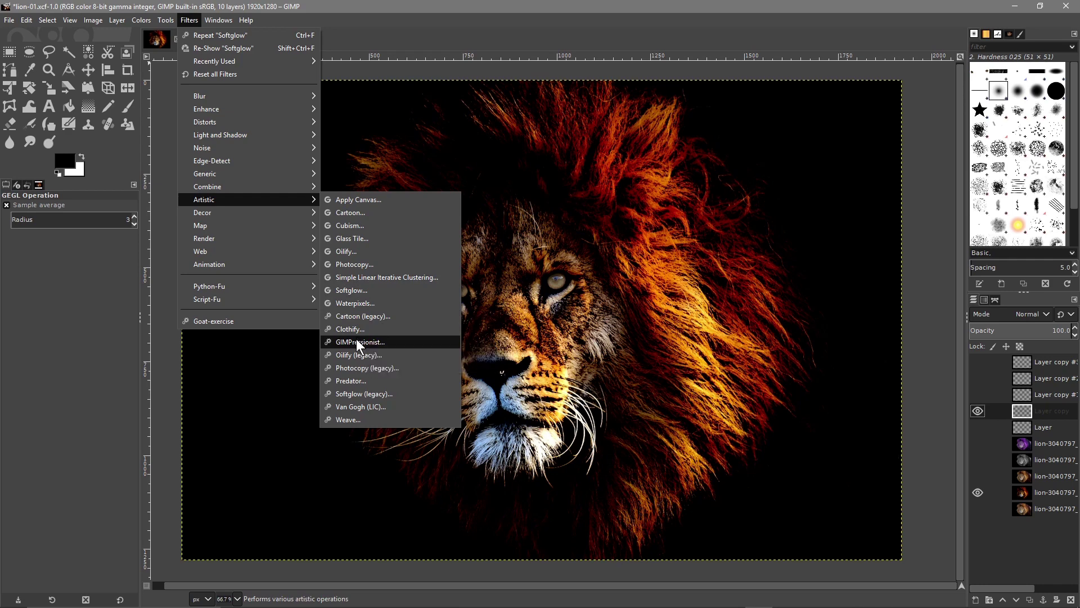
pyautogui.click(361, 253)
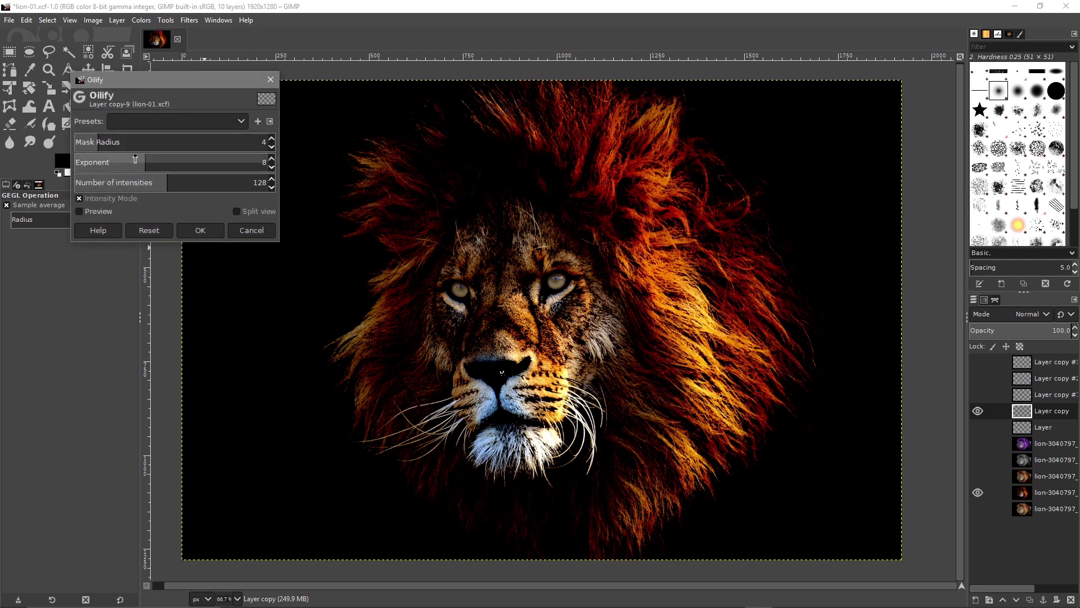
pyautogui.moveTo(109, 143); pyautogui.dragTo(220, 147)
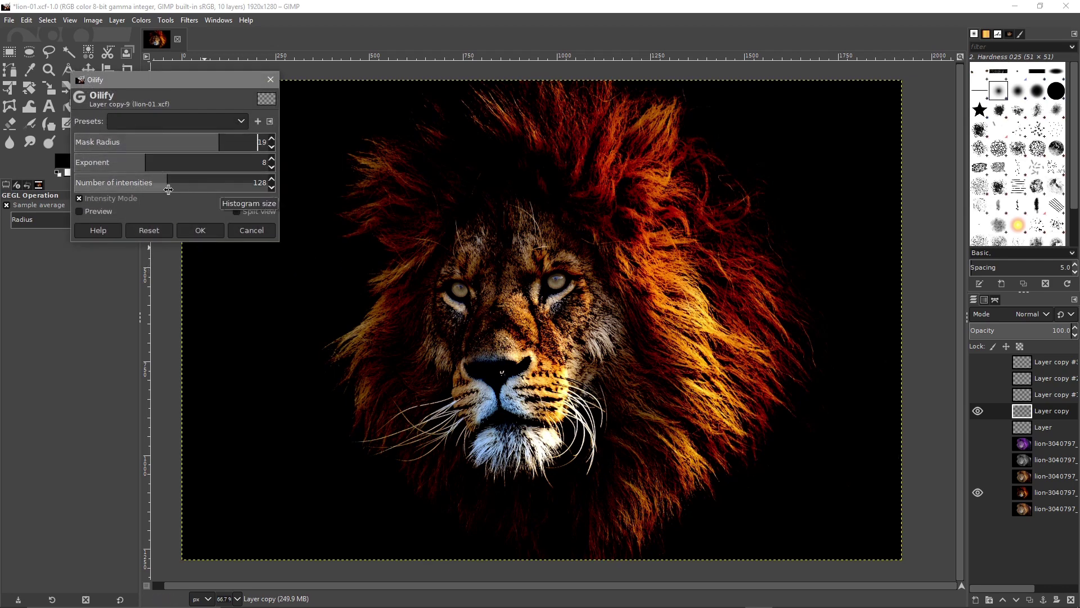
pyautogui.click(192, 144)
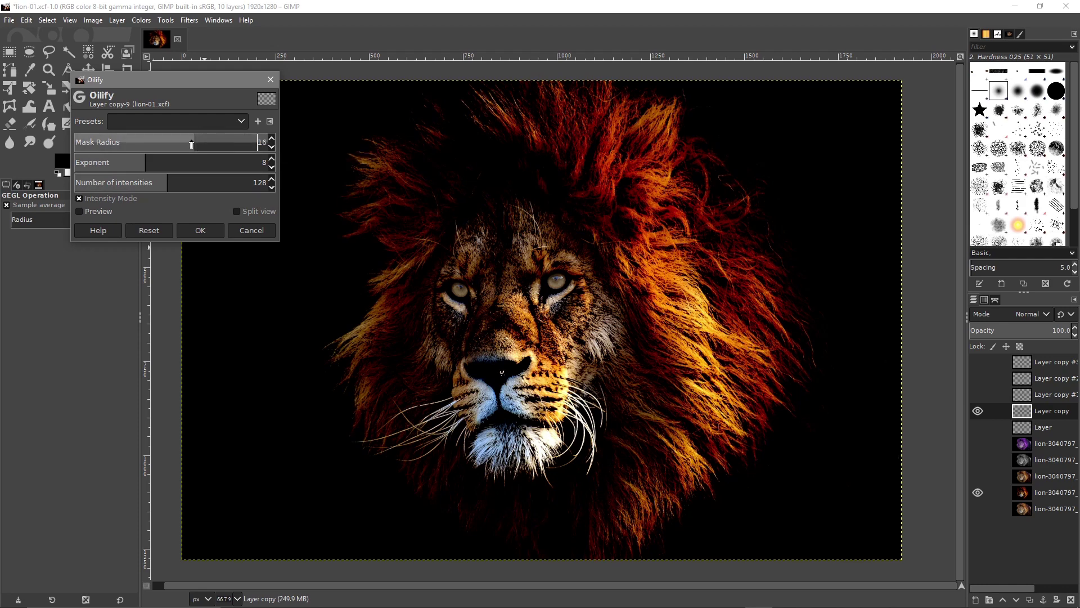
pyautogui.click(255, 231)
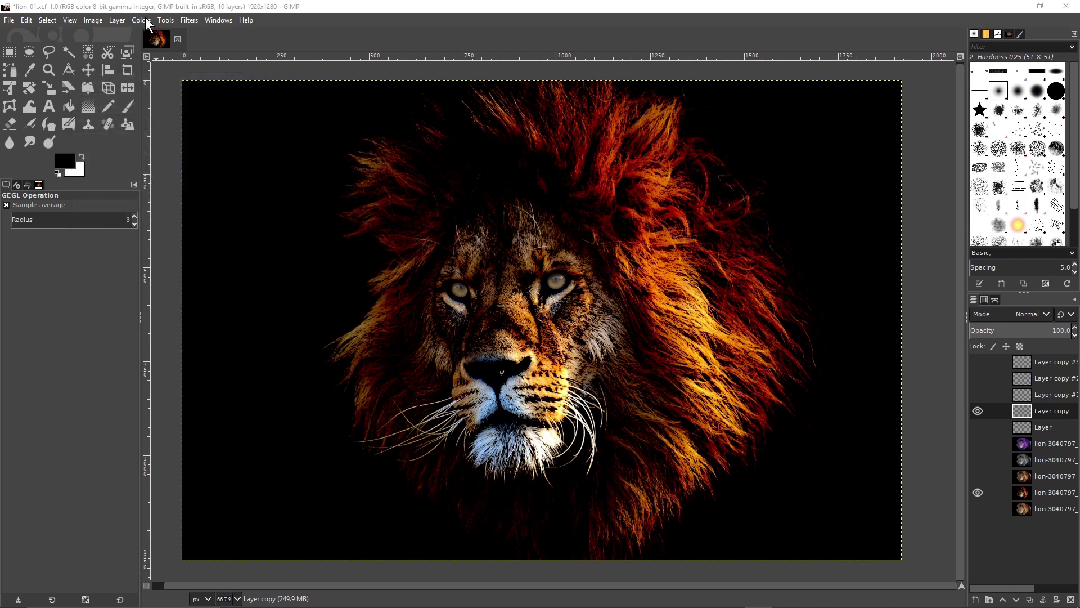
# Warm the irises on Layer copy to orange with Color Temperature, using an original temperature of 2758.6 and an intended temperature of 8793.1
pyautogui.click(140, 20)
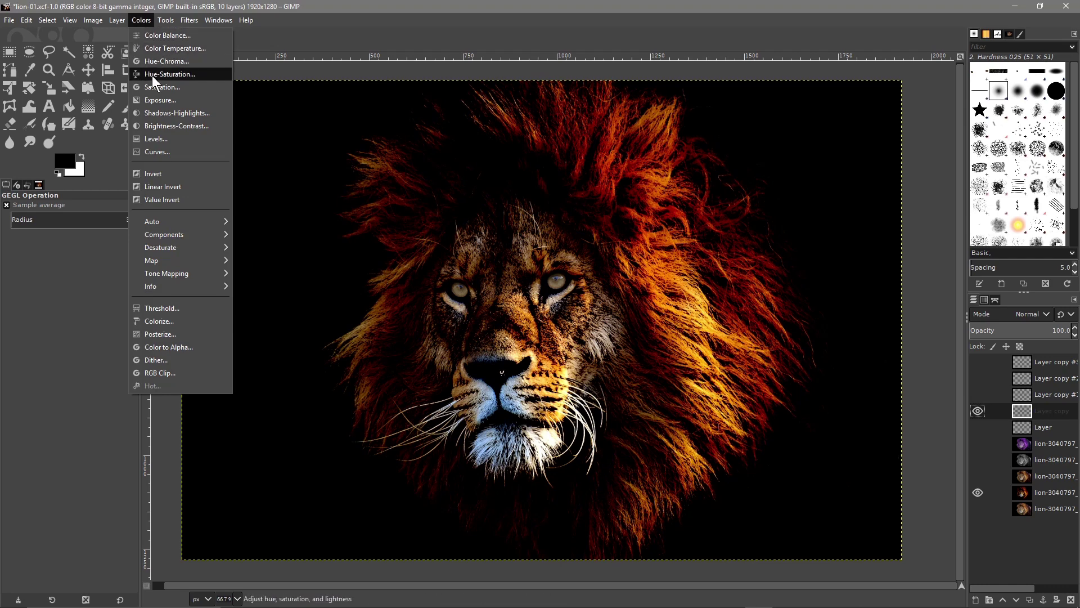
pyautogui.click(161, 49)
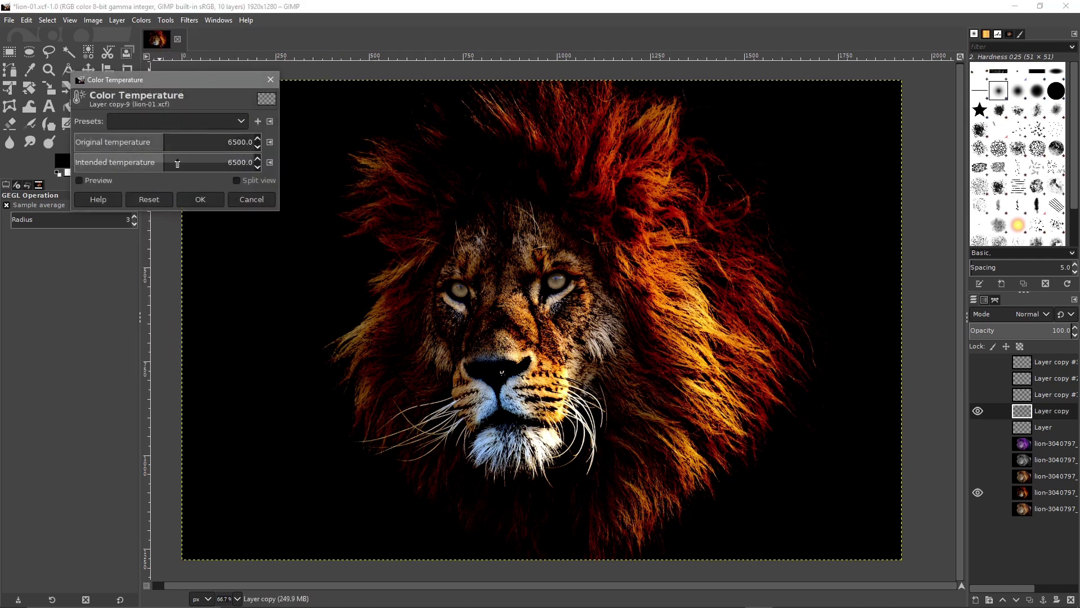
pyautogui.moveTo(137, 145); pyautogui.dragTo(257, 139)
pyautogui.moveTo(163, 162); pyautogui.dragTo(190, 162)
pyautogui.click(89, 176)
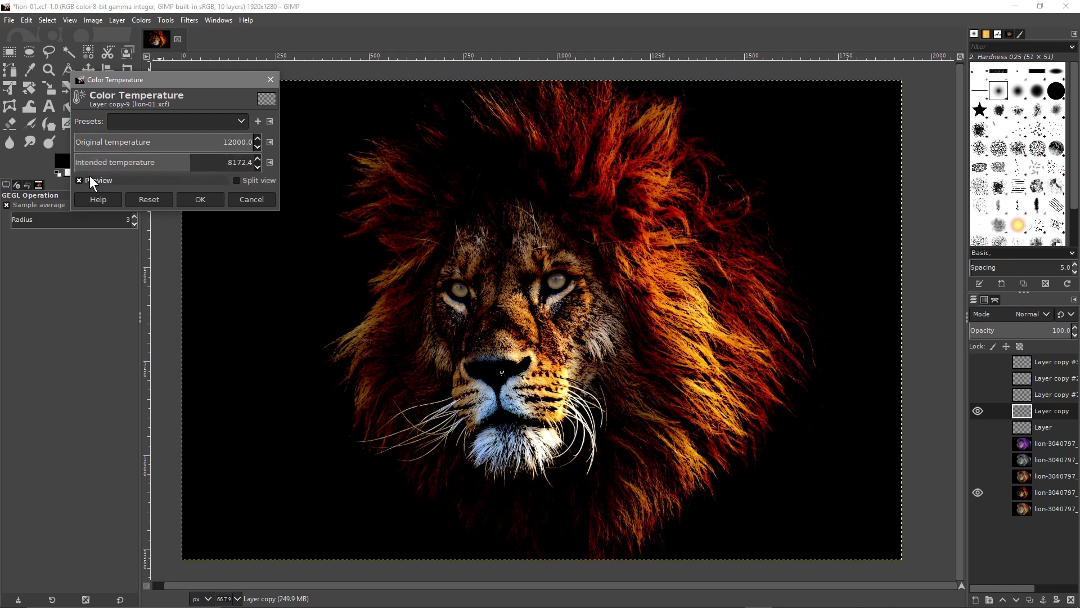
pyautogui.moveTo(242, 142); pyautogui.dragTo(201, 167)
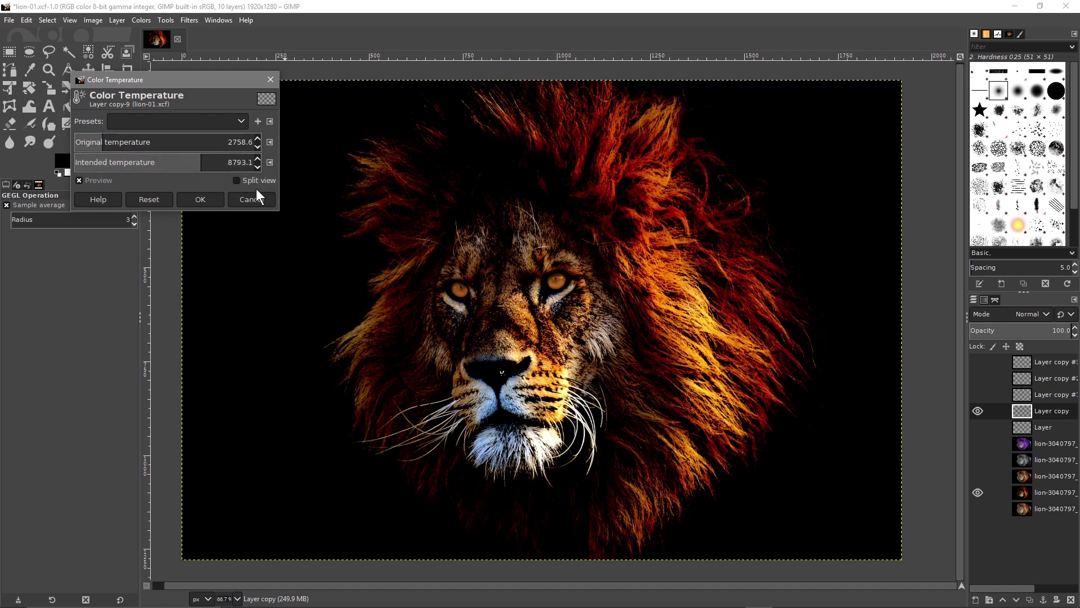
pyautogui.click(237, 180)
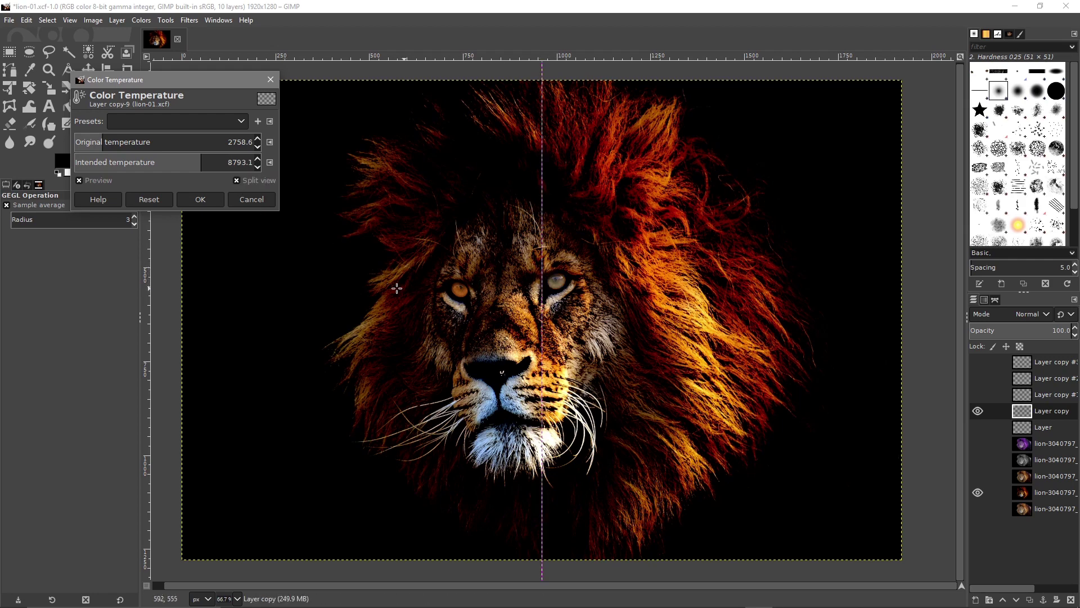
pyautogui.click(237, 180)
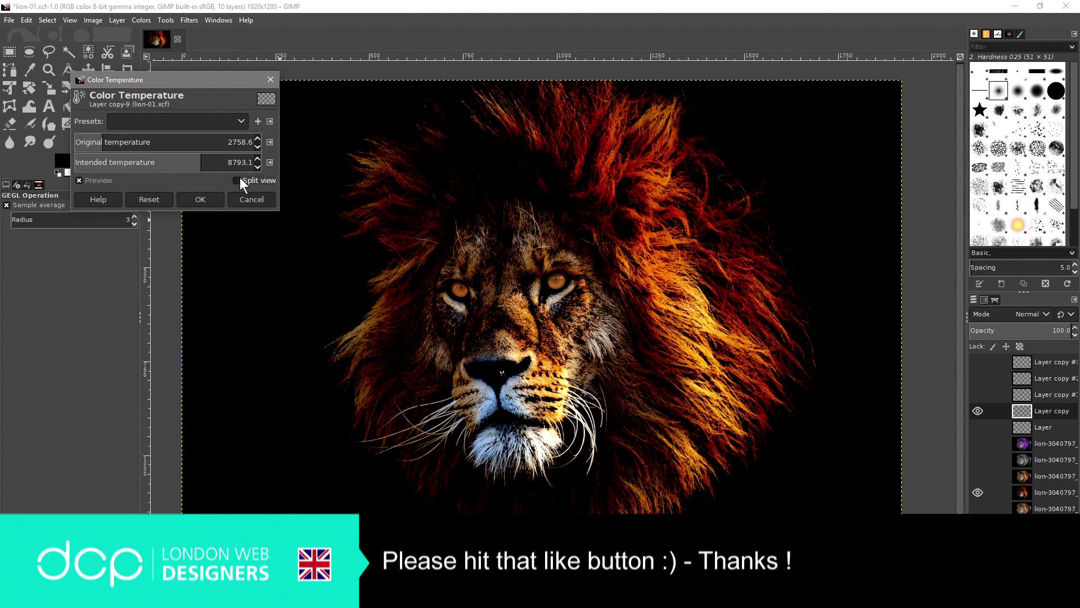
pyautogui.click(202, 196)
# Shift the hue of the orange irises on Layer copy to -1.1 with Hue-Saturation
pyautogui.click(146, 20)
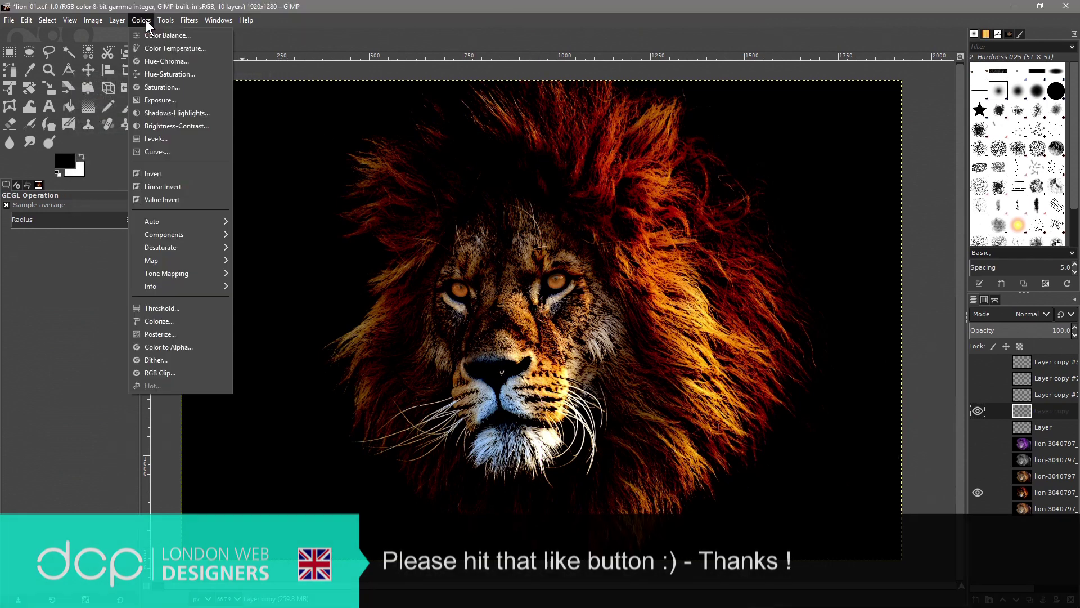
pyautogui.click(156, 79)
pyautogui.moveTo(172, 270)
pyautogui.mouseDown()
pyautogui.moveTo(131, 271)
pyautogui.moveTo(211, 274)
pyautogui.moveTo(175, 275)
pyautogui.mouseUp()
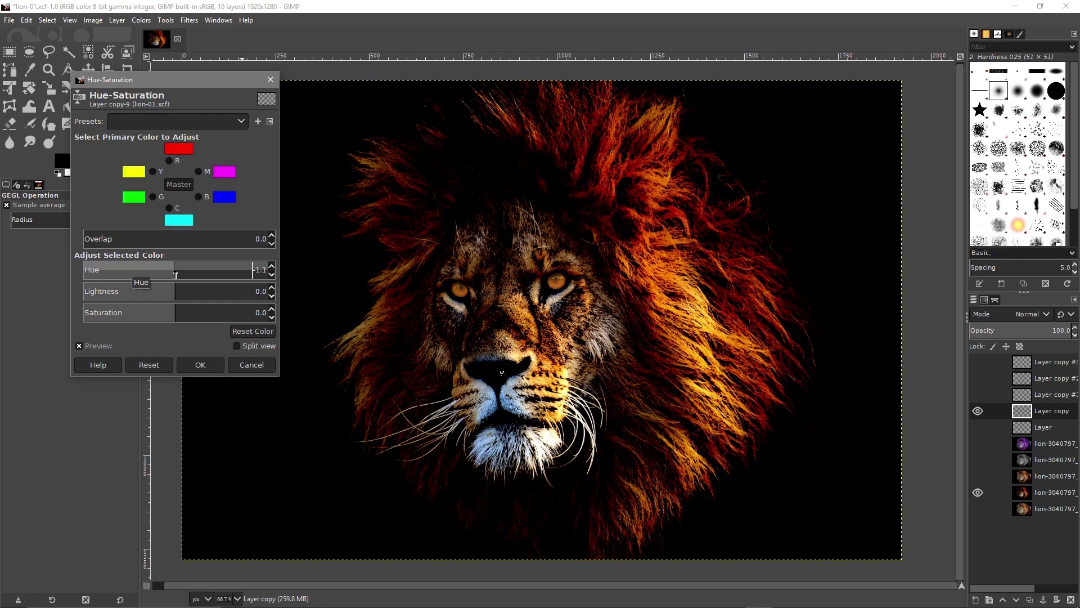
pyautogui.click(201, 365)
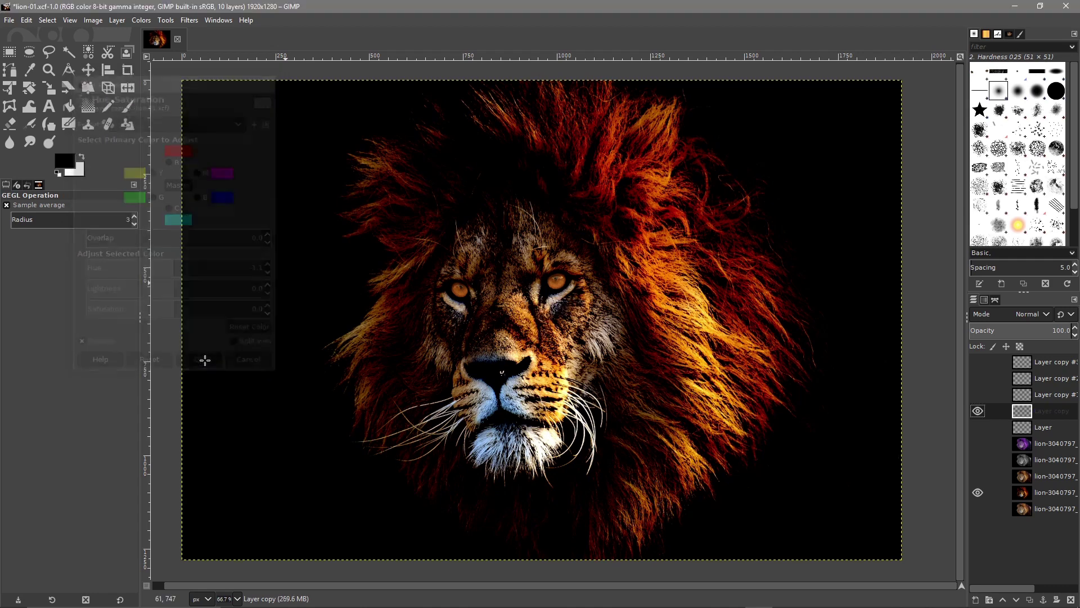
# Export the cartoon lion with orange eyes as lion-04.jpg in the tutorial folder
pyautogui.click(9, 20)
pyautogui.click(48, 206)
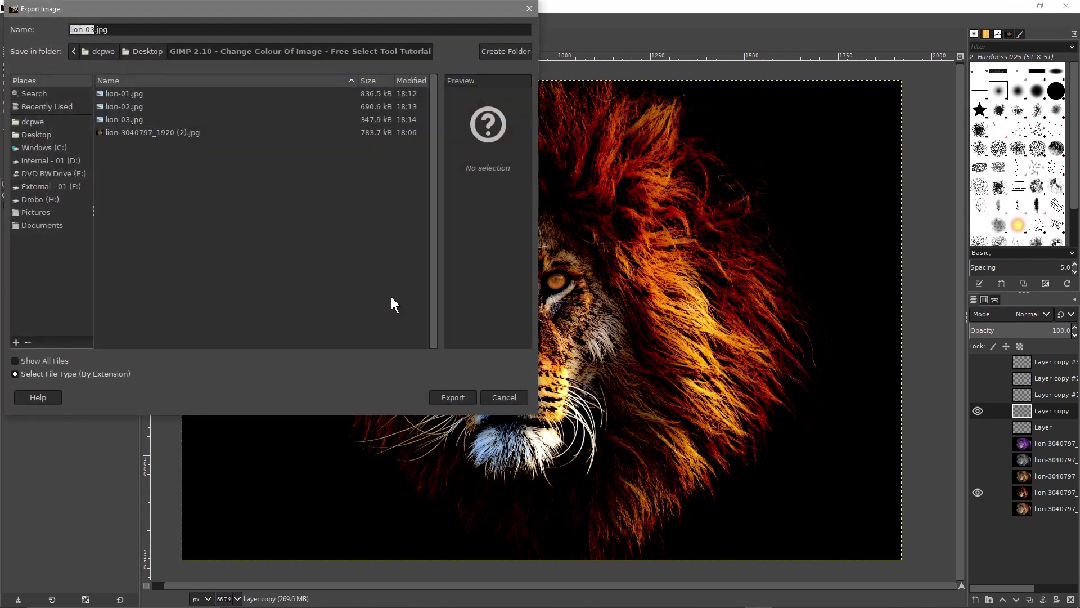
pyautogui.click(95, 28)
pyautogui.click(459, 397)
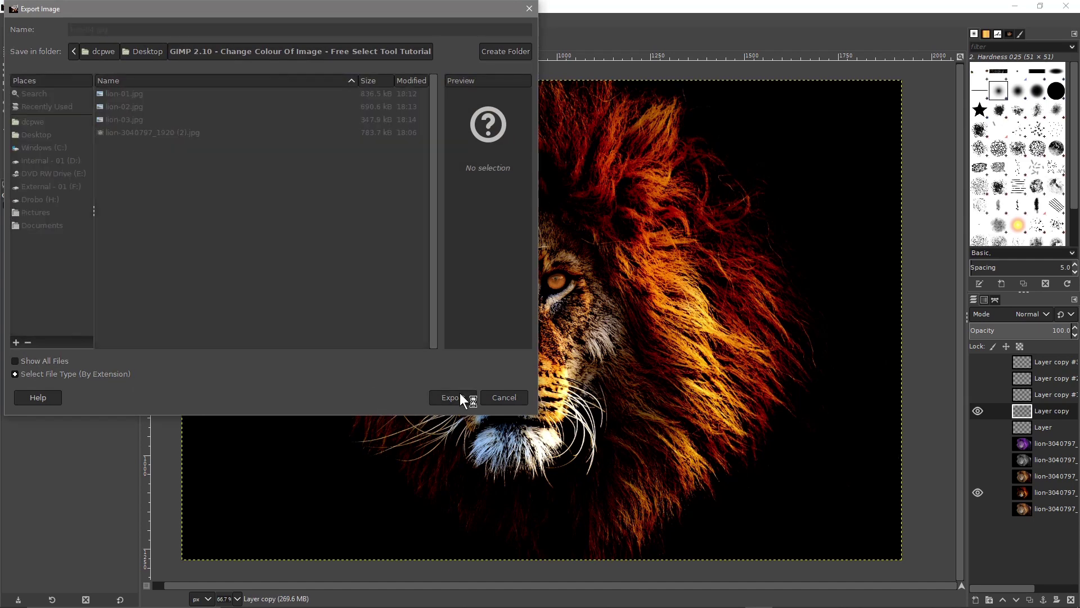
pyautogui.click(542, 369)
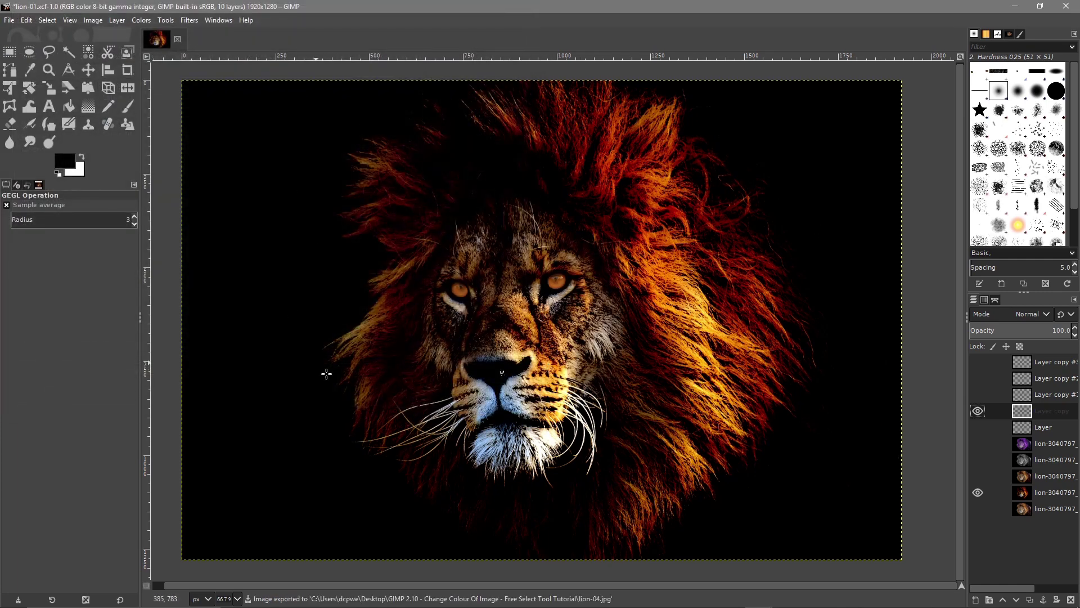
# Hide Layer copy and the cartoon lion, and show the original eye layer, Layer, with the unedited bottom lion layer
pyautogui.click(1042, 429)
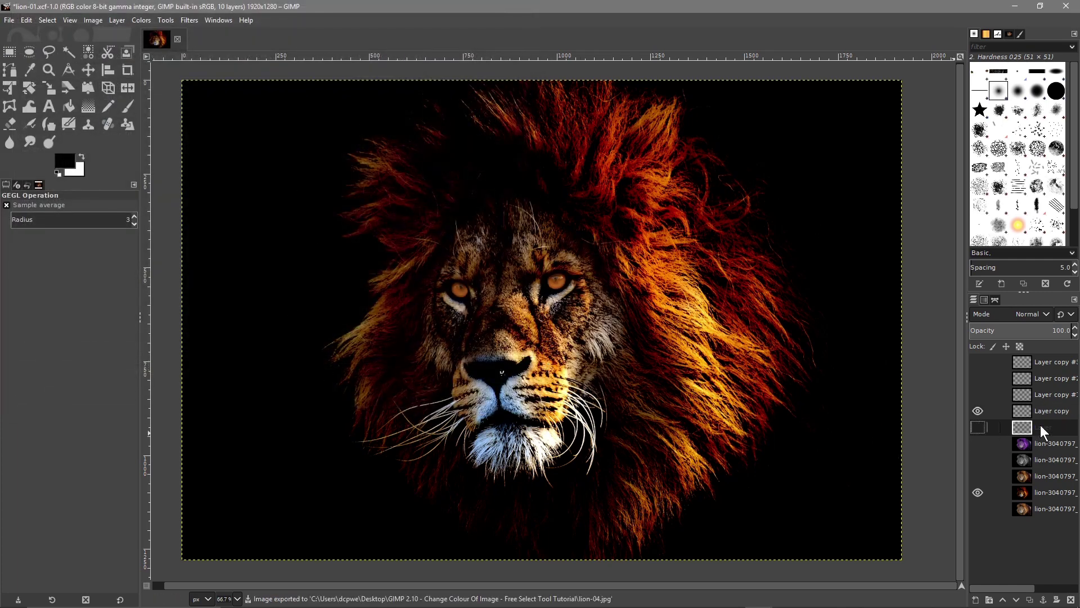
pyautogui.click(977, 411)
pyautogui.click(978, 493)
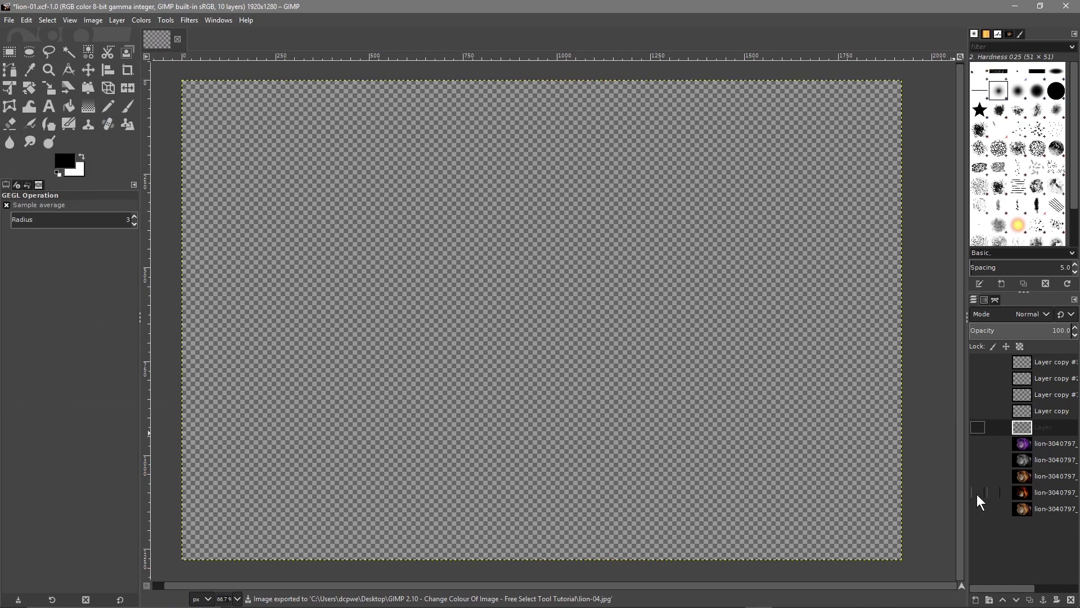
pyautogui.click(979, 442)
pyautogui.click(979, 442)
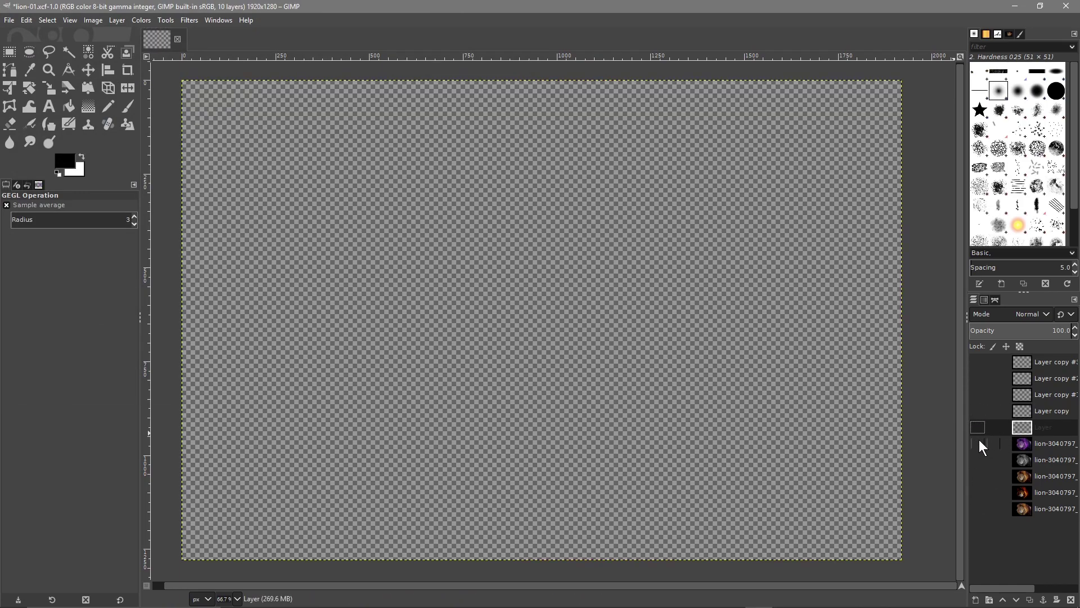
pyautogui.click(979, 509)
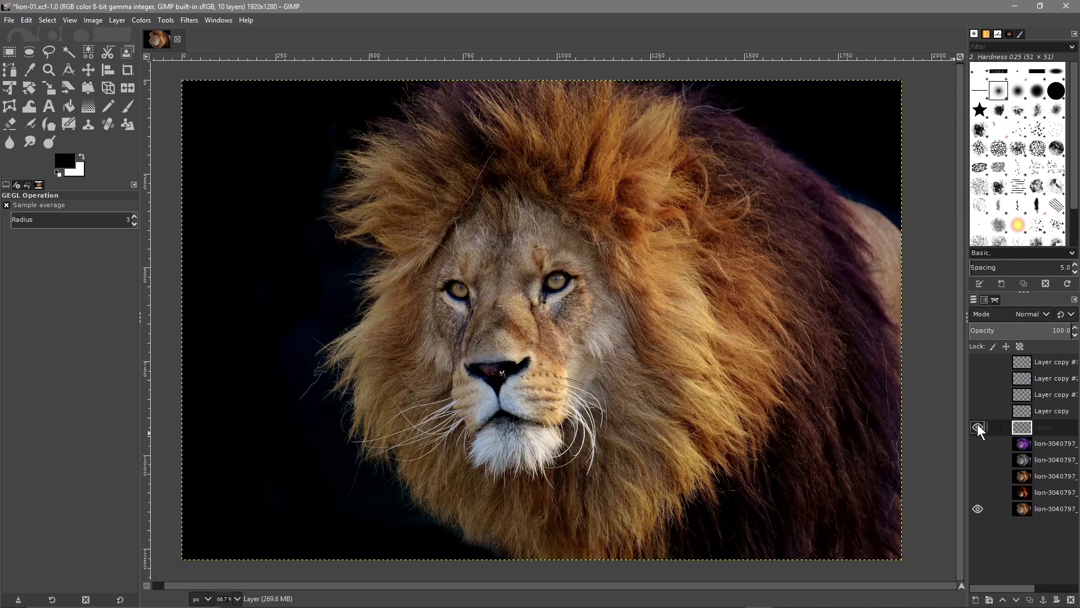
# Rename the eye layer called Layer as "Original eyes" and copy the new name
pyautogui.doubleClick(1051, 428)
pyautogui.write('Or')
pyautogui.hotkey('ctrl', 'a')
pyautogui.hotkey('ctrl', 'c')
pyautogui.press('Return')
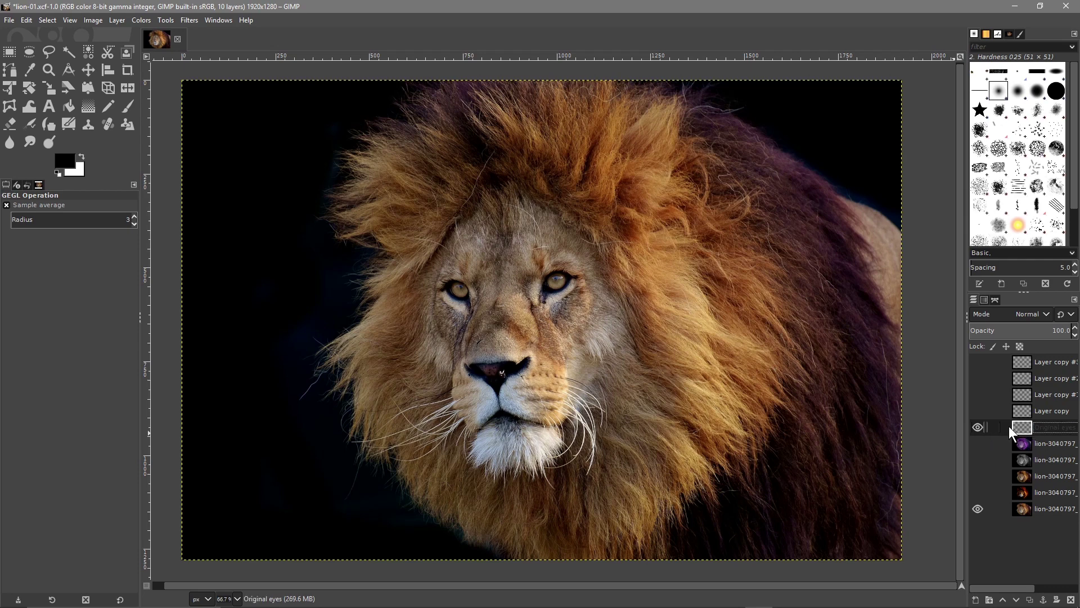
# Rename the unedited bottom lion layer as "Original Lion"
pyautogui.doubleClick(1045, 508)
pyautogui.hotkey('ctrl', 'v')
pyautogui.press('BackSpace')
pyautogui.press('BackSpace')
pyautogui.press('BackSpace')
pyautogui.press('BackSpace')
pyautogui.write('L')
pyautogui.press('Return')
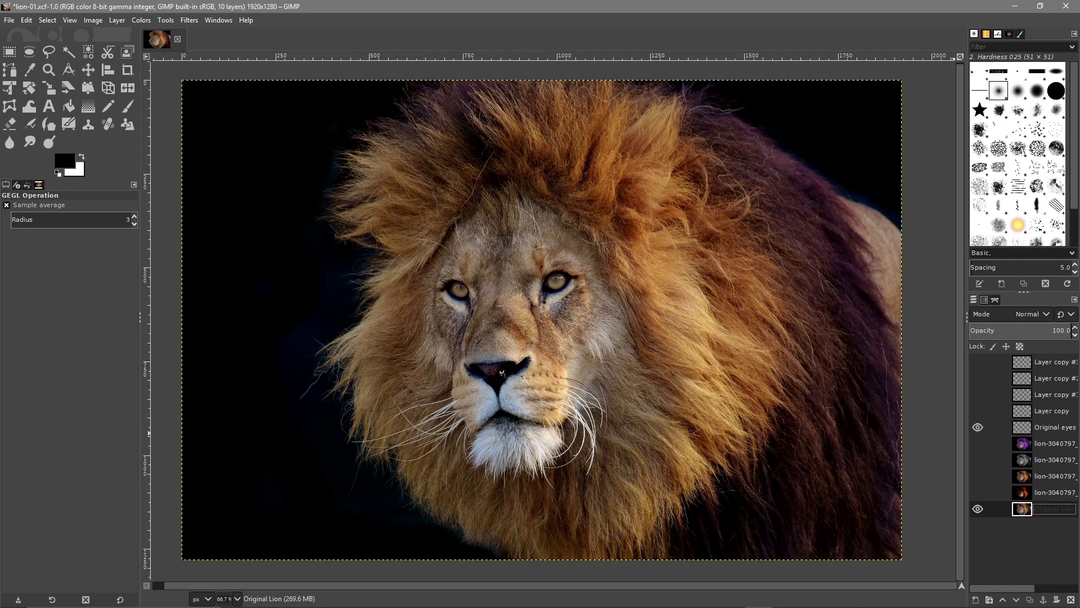
# Duplicate the Original eyes and Original Lion layers, and hide the two originals so only their copies show
pyautogui.click(1039, 495)
pyautogui.click(1046, 502)
pyautogui.click(1038, 422)
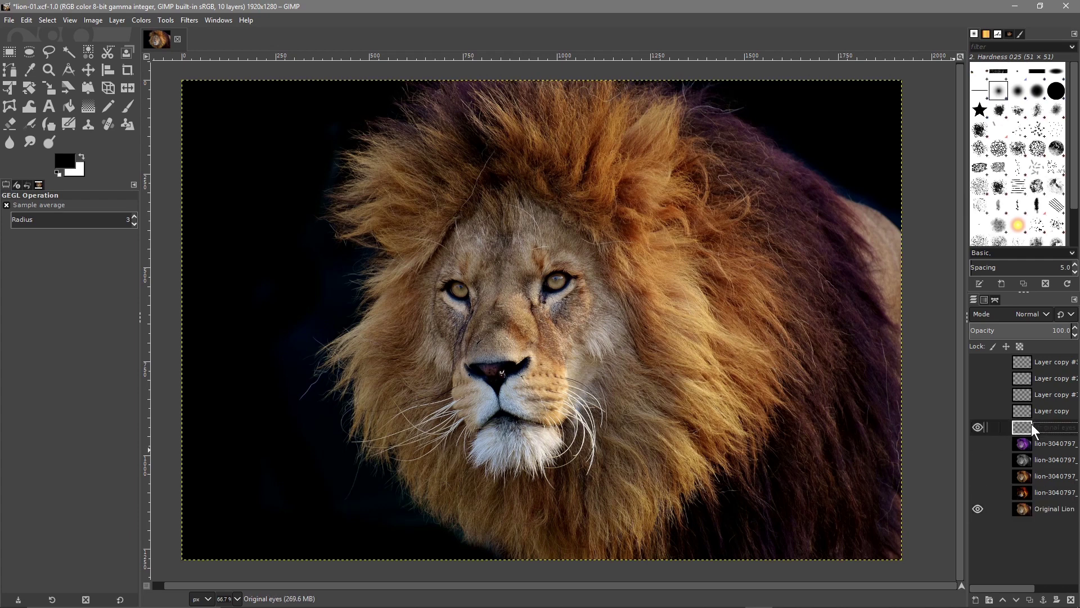
pyautogui.rightClick(1031, 423)
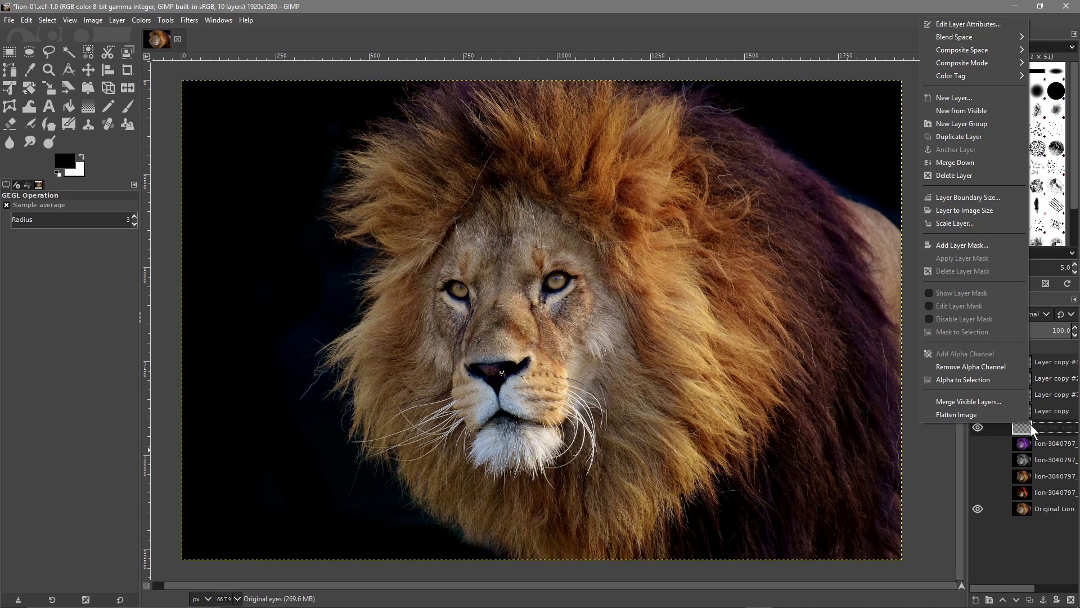
pyautogui.click(971, 141)
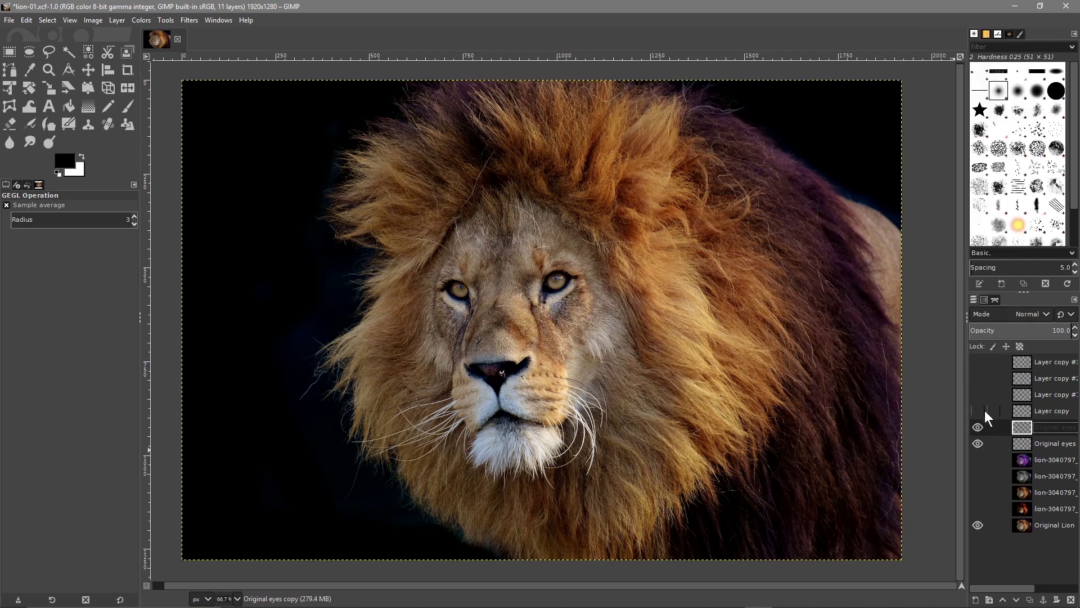
pyautogui.click(1037, 525)
pyautogui.rightClick(1038, 525)
pyautogui.click(983, 238)
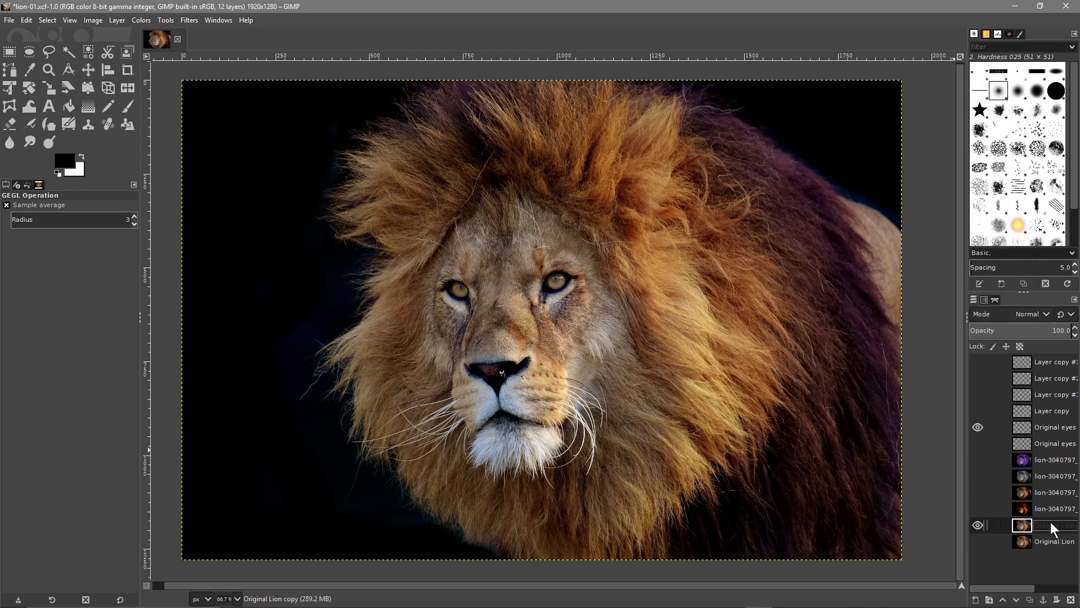
# Select the Original eyes copy layer and save the lion-01.xcf project
pyautogui.click(1042, 427)
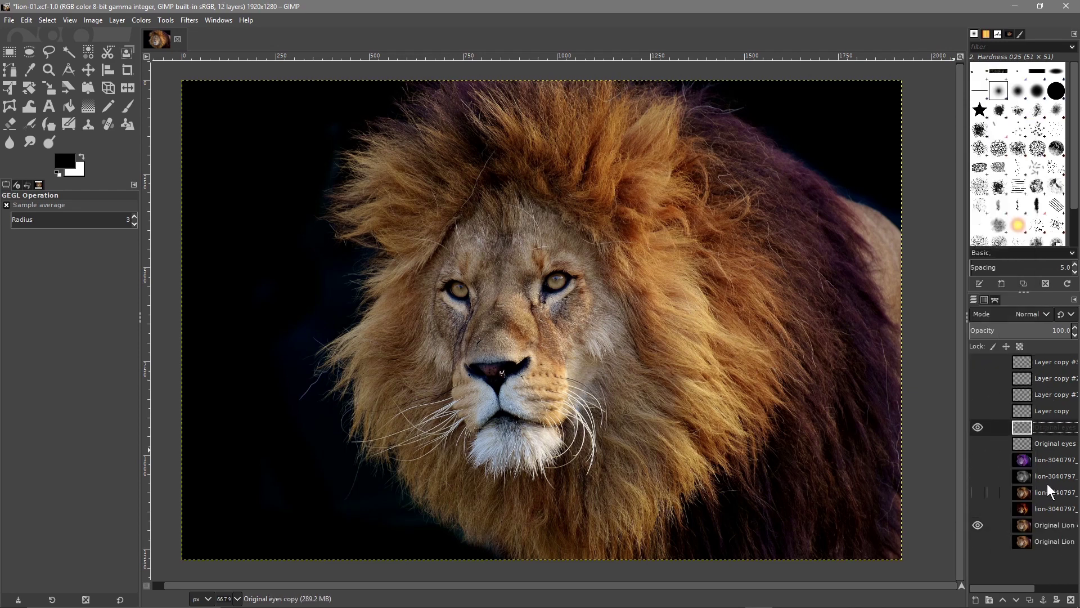
pyautogui.click(11, 21)
pyautogui.click(27, 134)
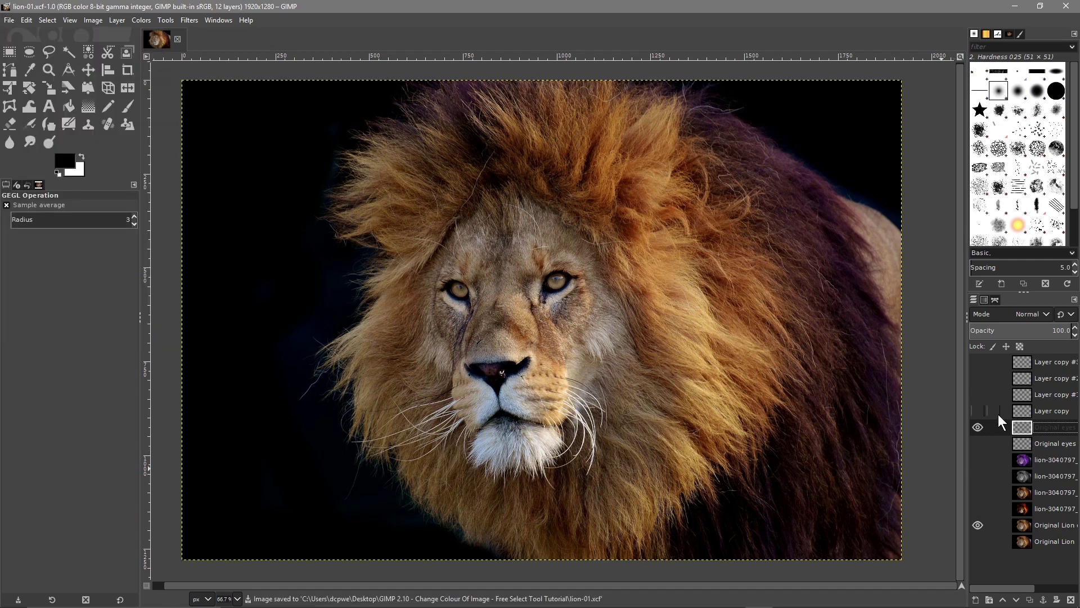
# Make the visible Original Lion copy the active layer
pyautogui.click(1021, 444)
pyautogui.click(1048, 460)
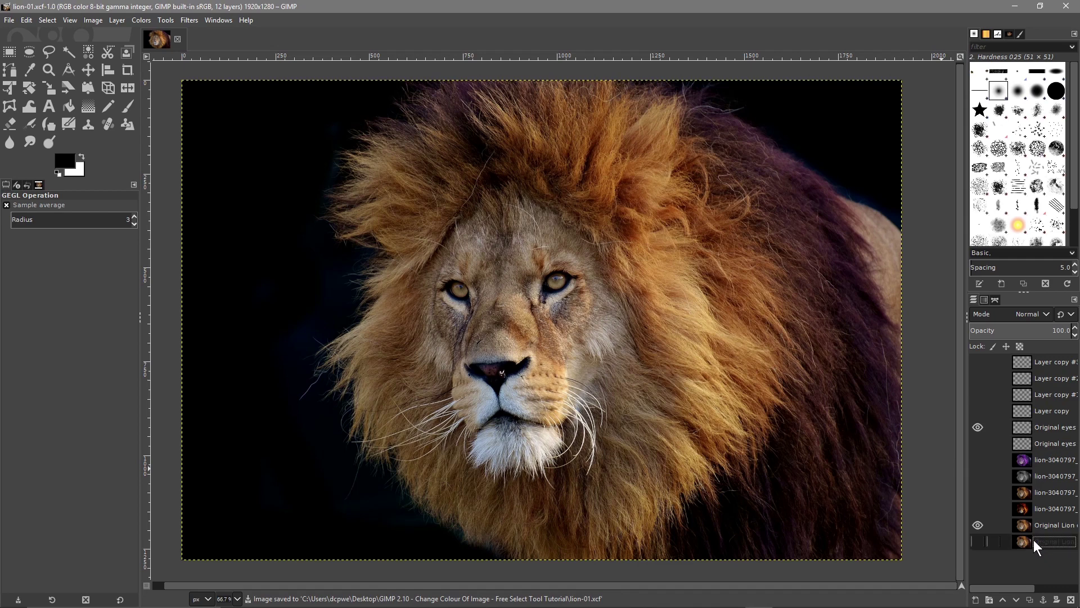
pyautogui.click(1044, 543)
pyautogui.click(1020, 425)
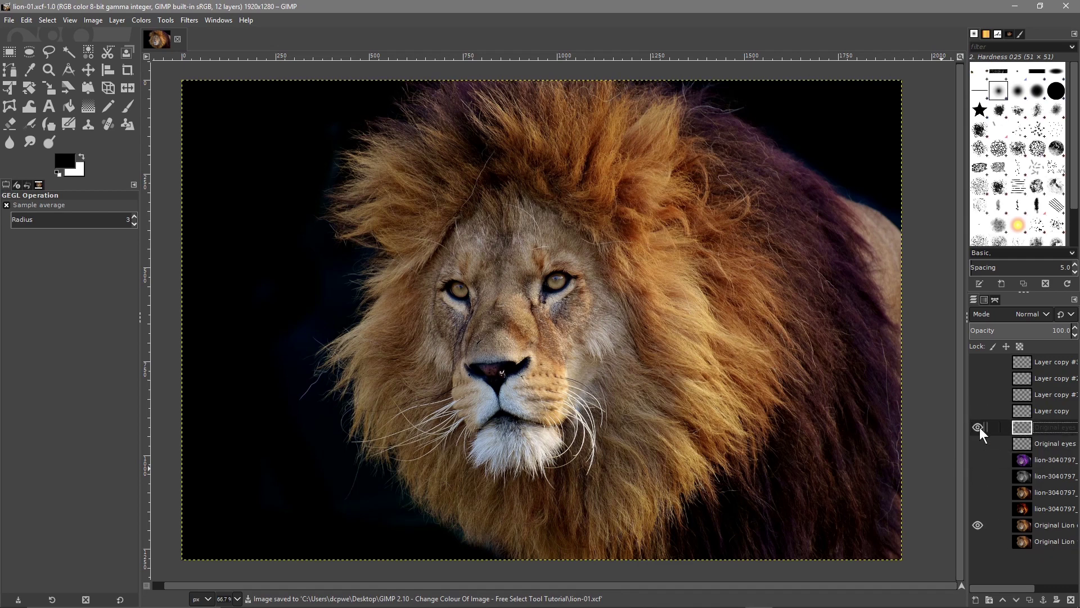
pyautogui.click(1045, 525)
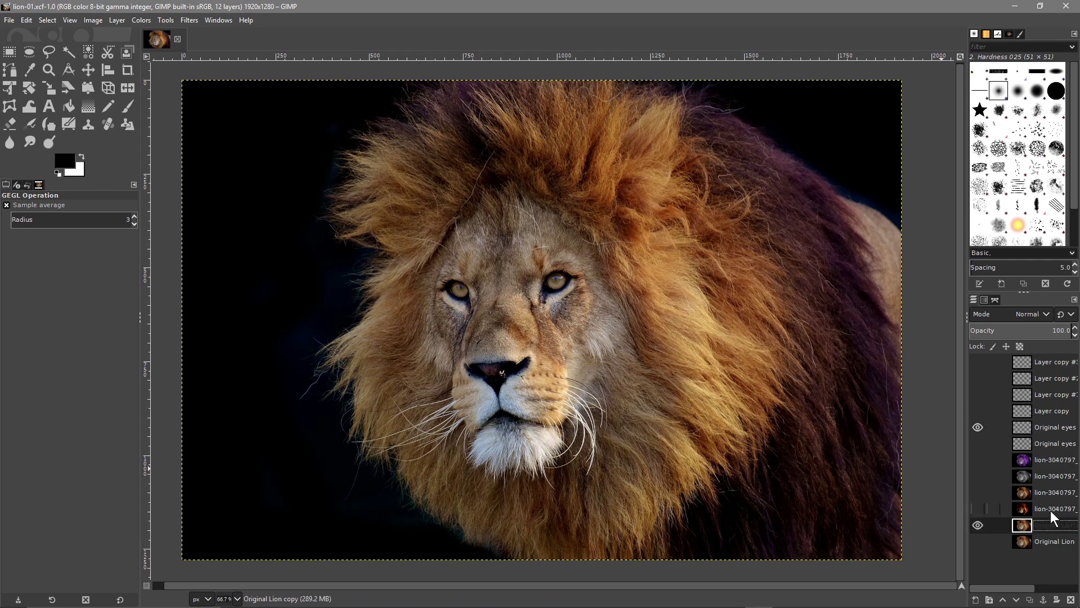
pyautogui.click(1040, 430)
pyautogui.click(1048, 523)
pyautogui.click(165, 20)
pyautogui.moveTo(142, 20)
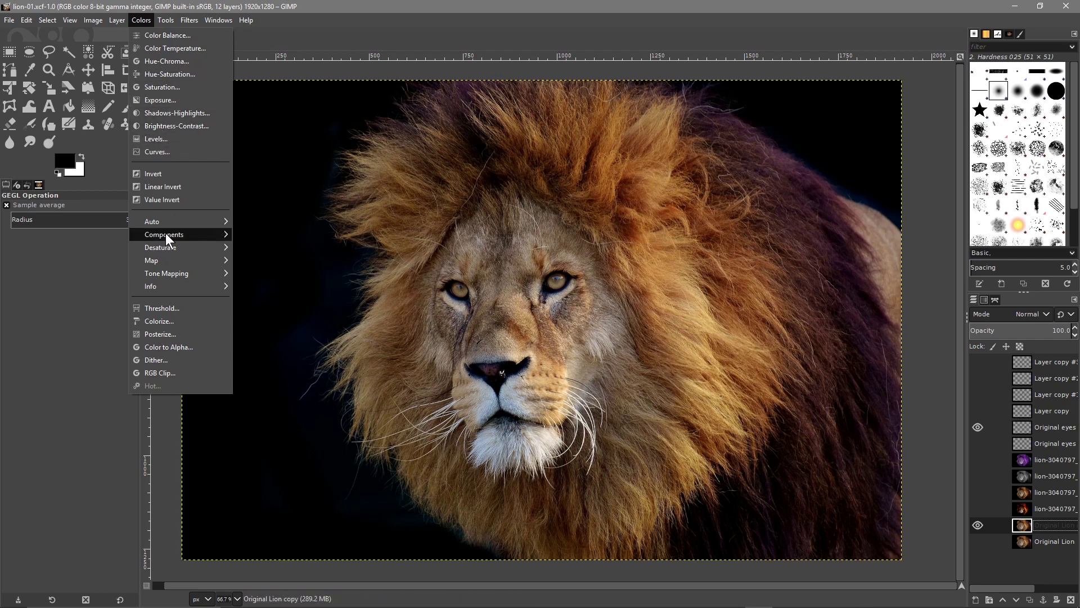
pyautogui.moveTo(177, 277)
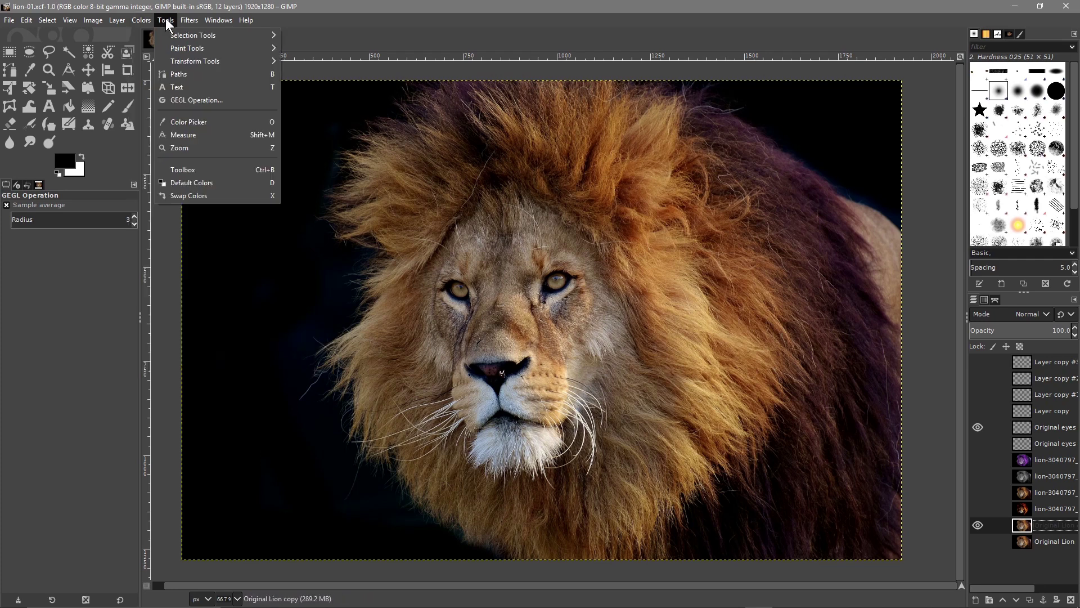
# Start the Cubism artistic filter on the Original Lion copy layer and set its tile size to 5.95
pyautogui.moveTo(189, 22)
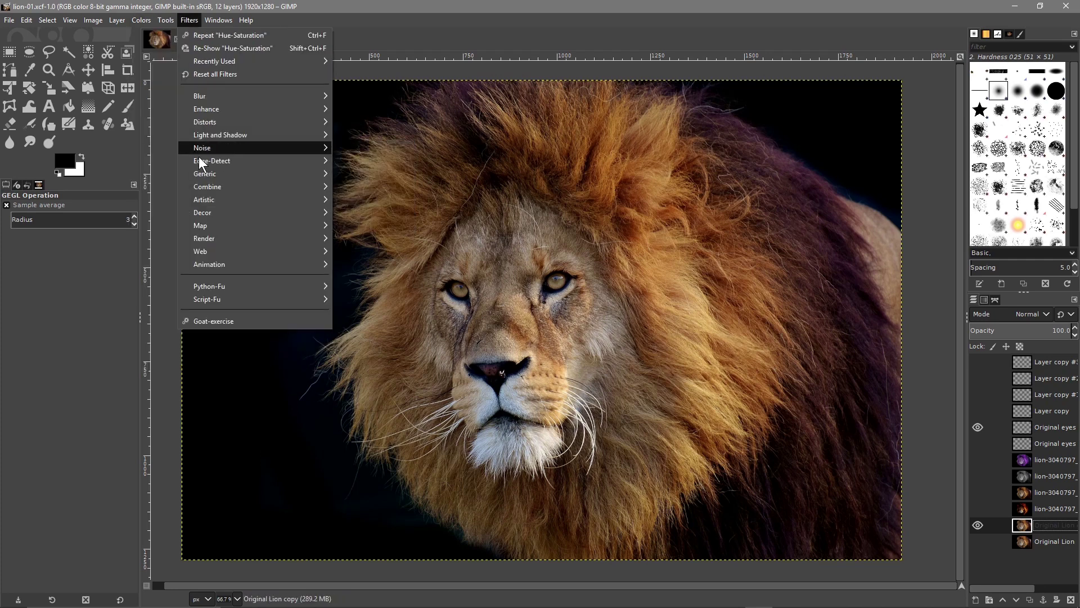
pyautogui.moveTo(201, 177)
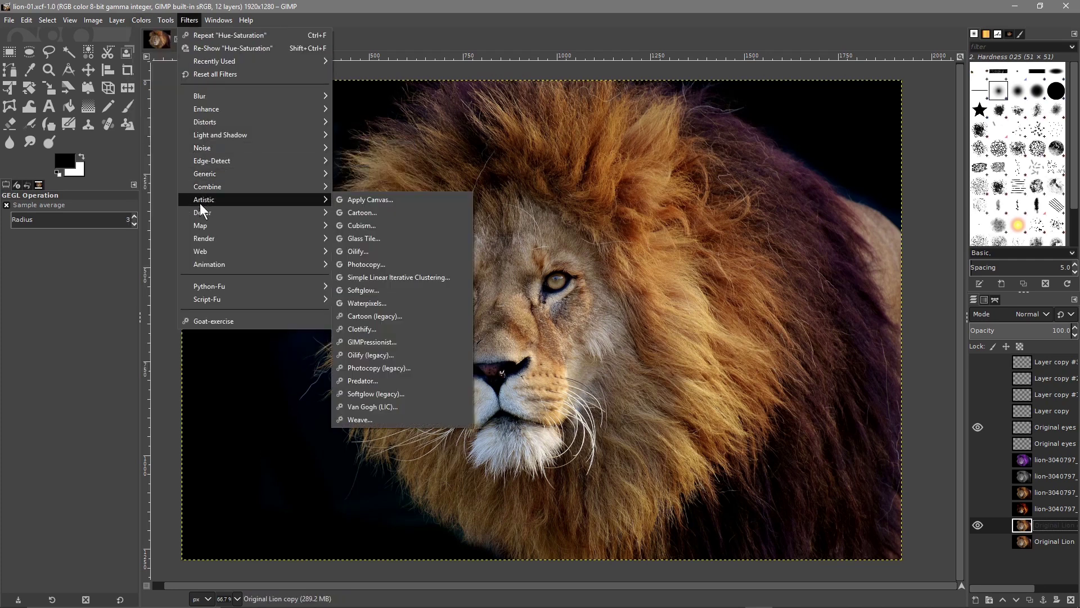
pyautogui.moveTo(201, 211)
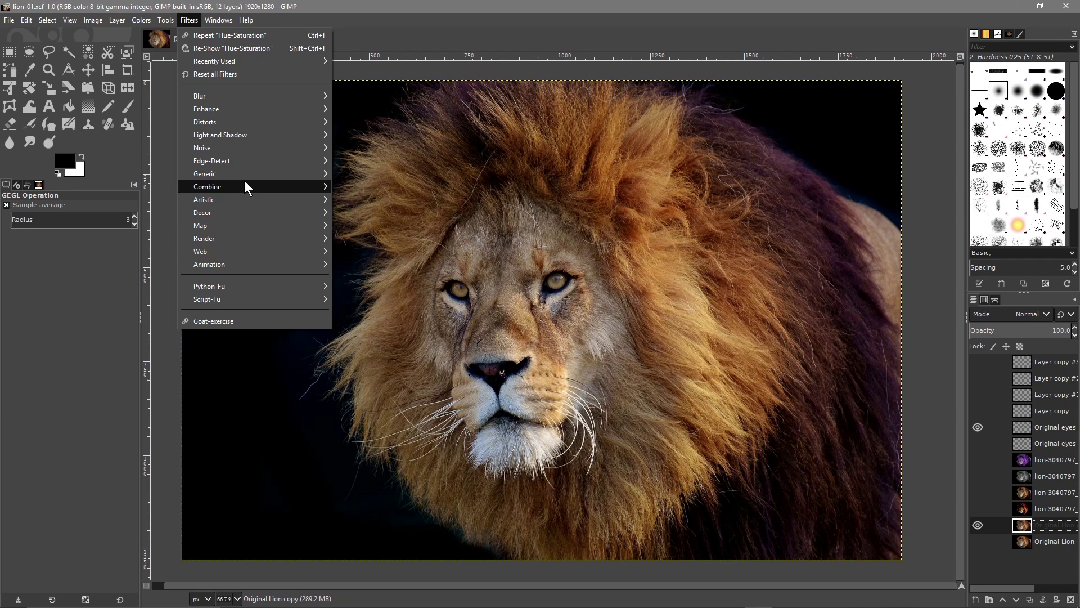
pyautogui.moveTo(254, 136)
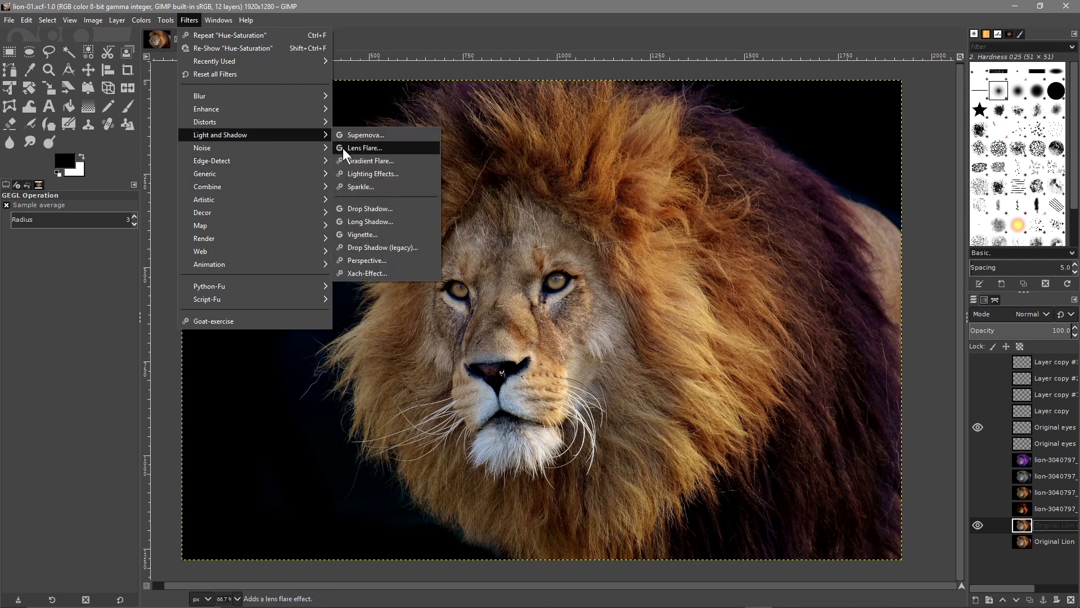
pyautogui.moveTo(304, 182)
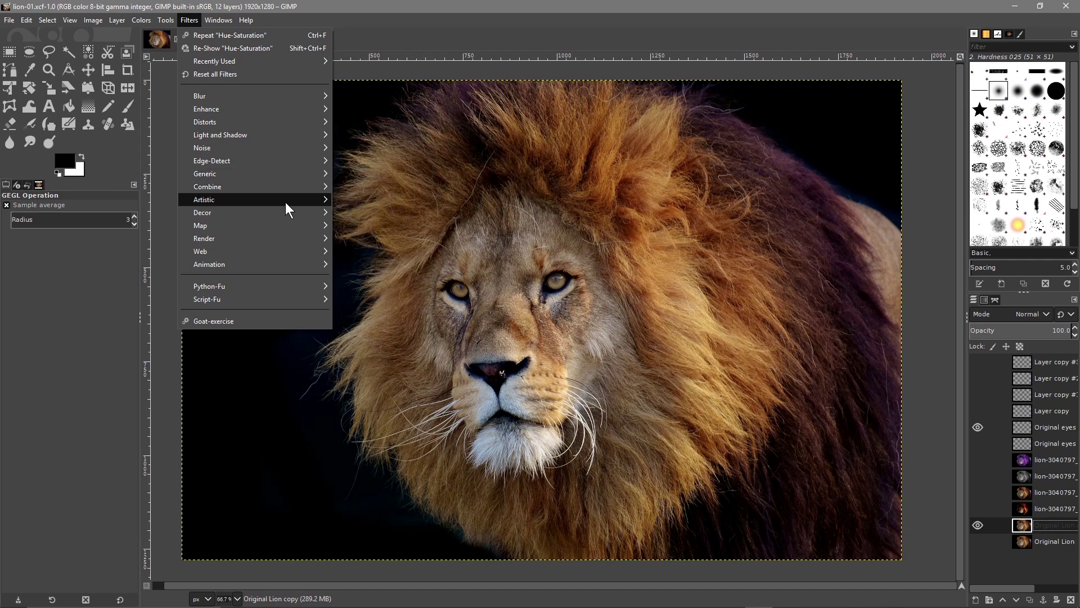
pyautogui.moveTo(282, 216)
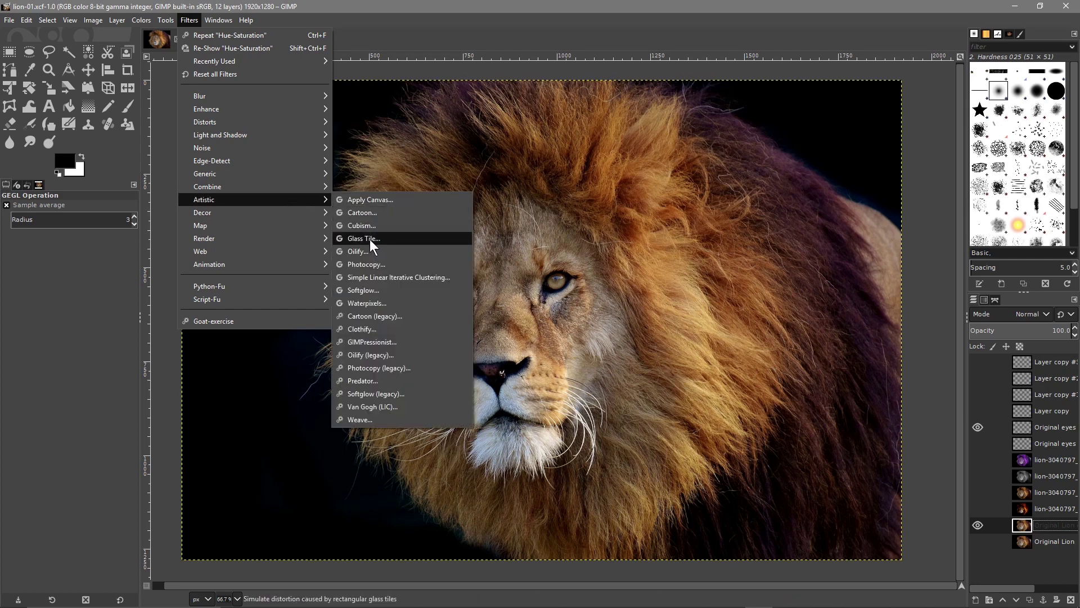
pyautogui.click(379, 227)
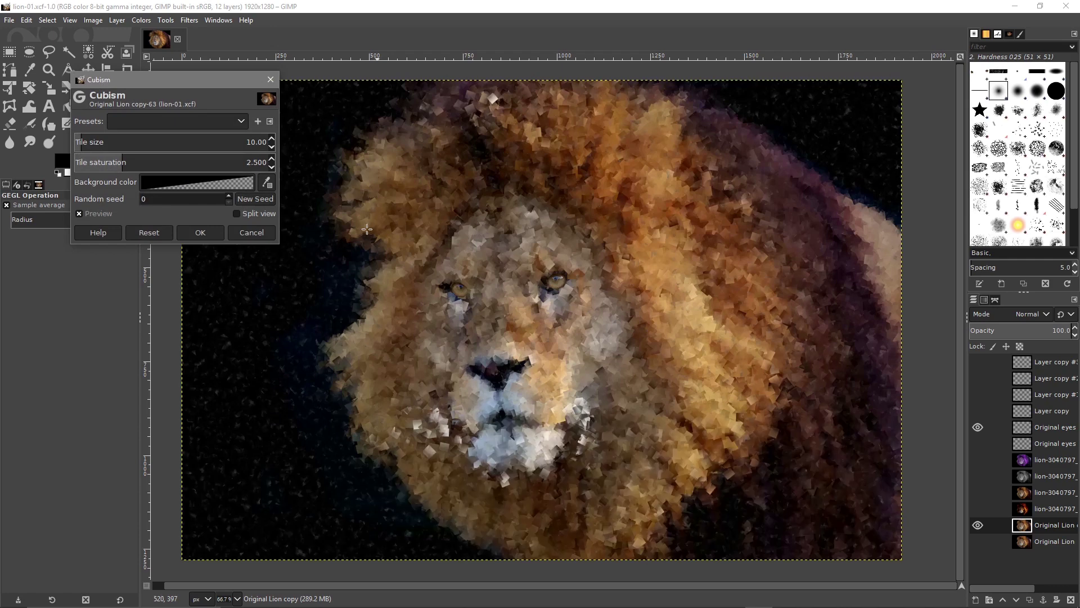
pyautogui.click(79, 140)
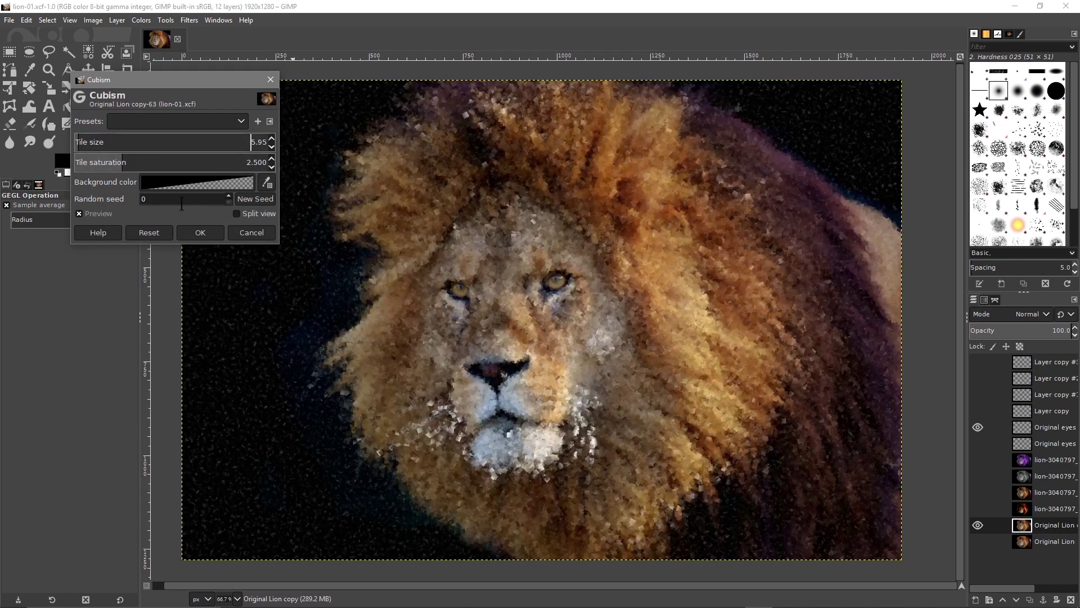
# Preview other random seeds for the Cubism effect, return the seed to 0, and apply the filter
pyautogui.click(229, 195)
pyautogui.click(229, 196)
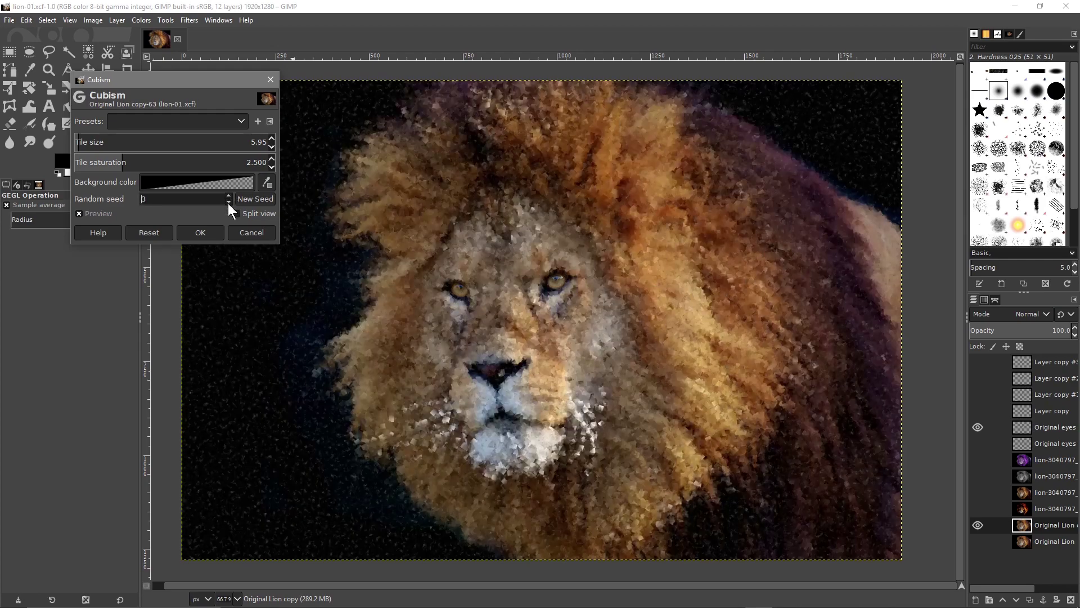
pyautogui.click(228, 202)
pyautogui.click(228, 202)
pyautogui.click(229, 202)
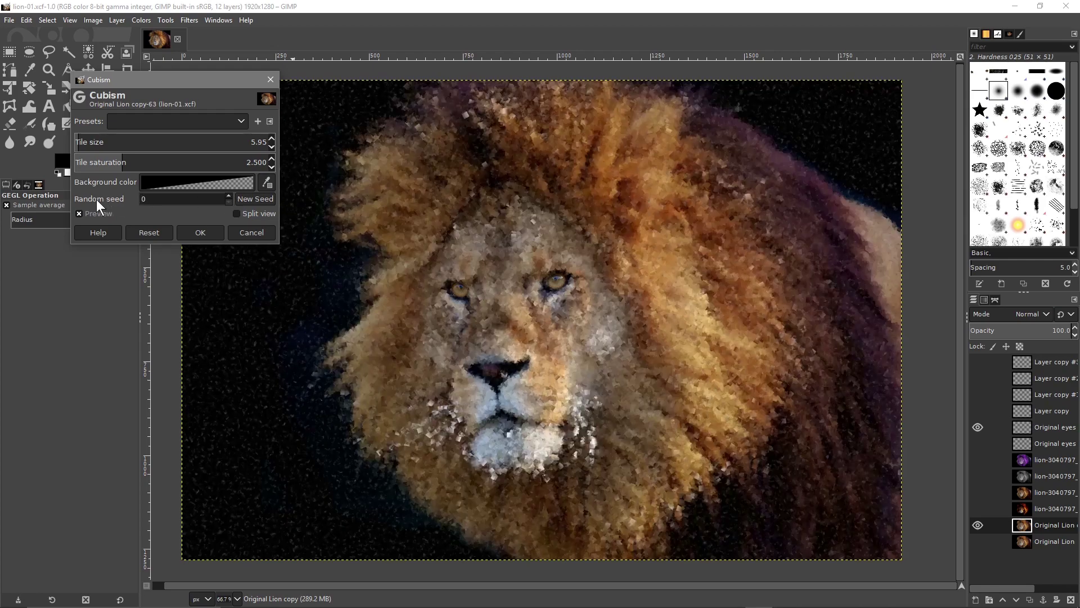
pyautogui.click(228, 195)
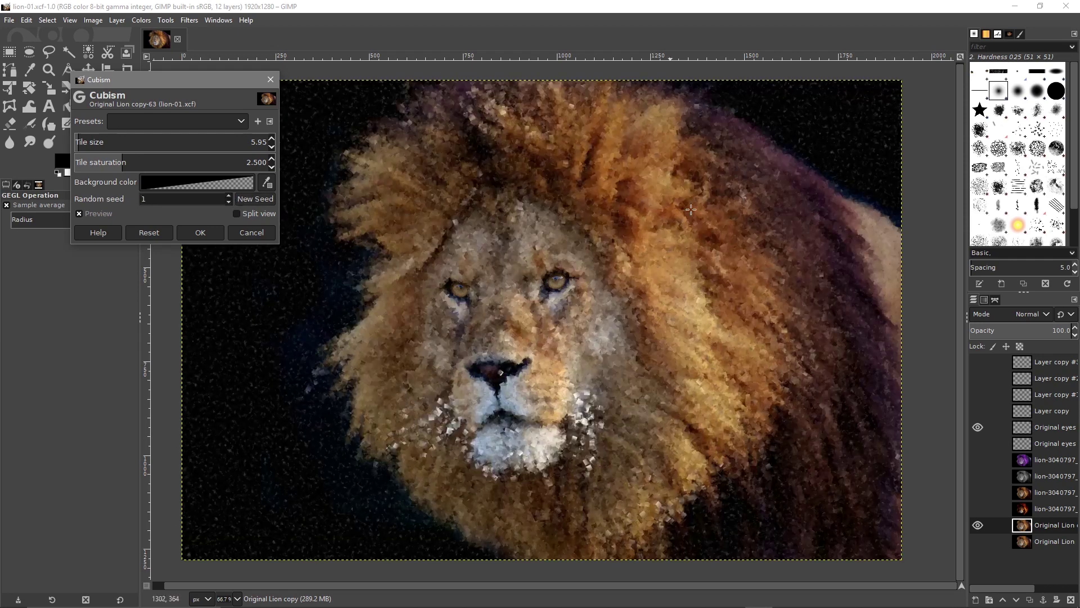
pyautogui.click(228, 202)
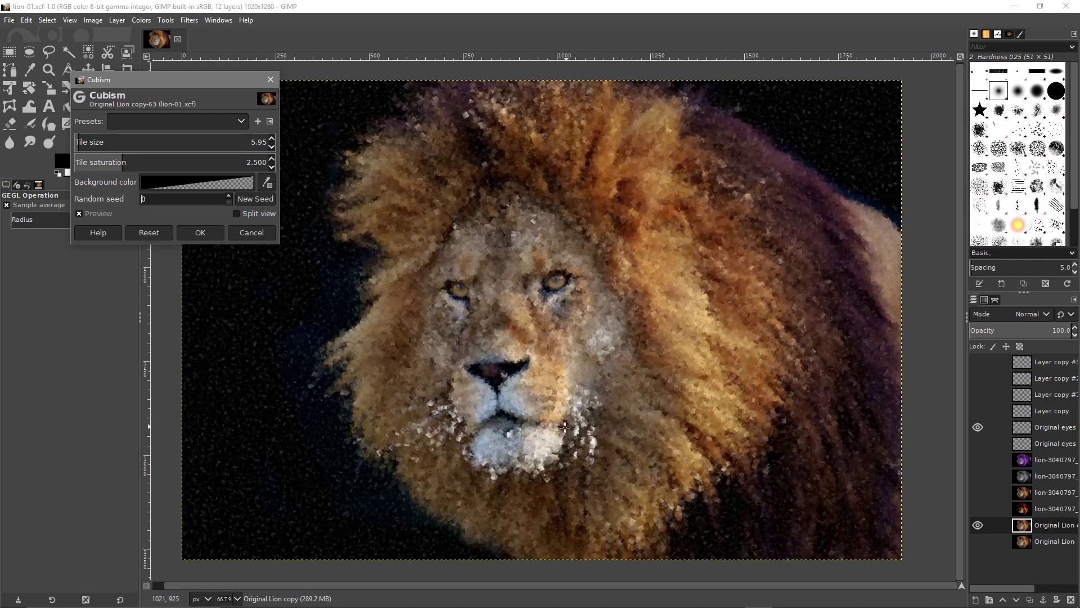
pyautogui.click(208, 228)
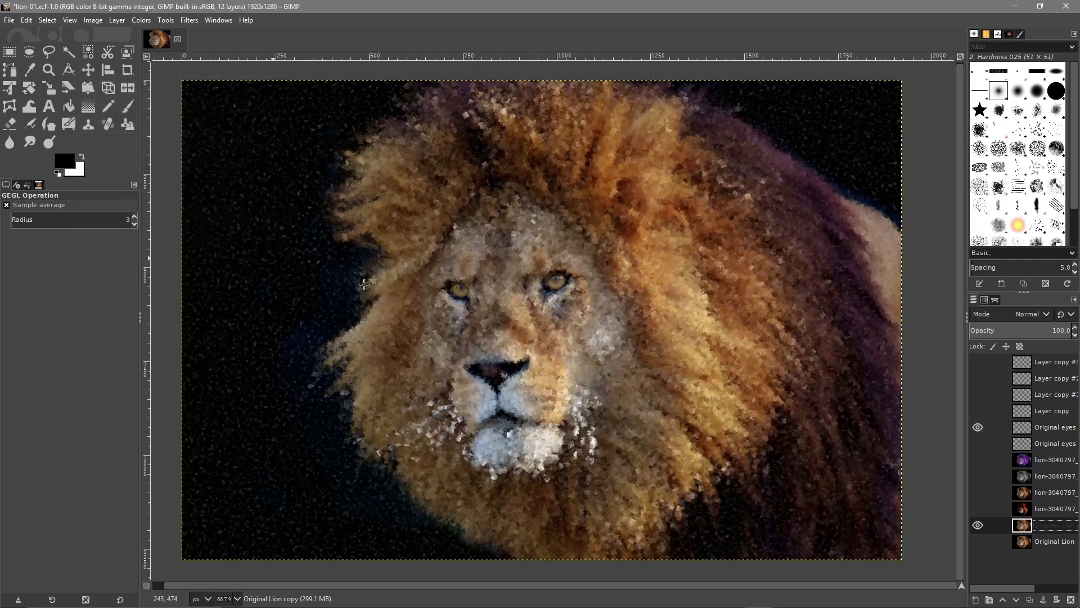
# Apply the Cubism filter to the Original eyes copy layer with a tile size of 2.23
pyautogui.click(1046, 427)
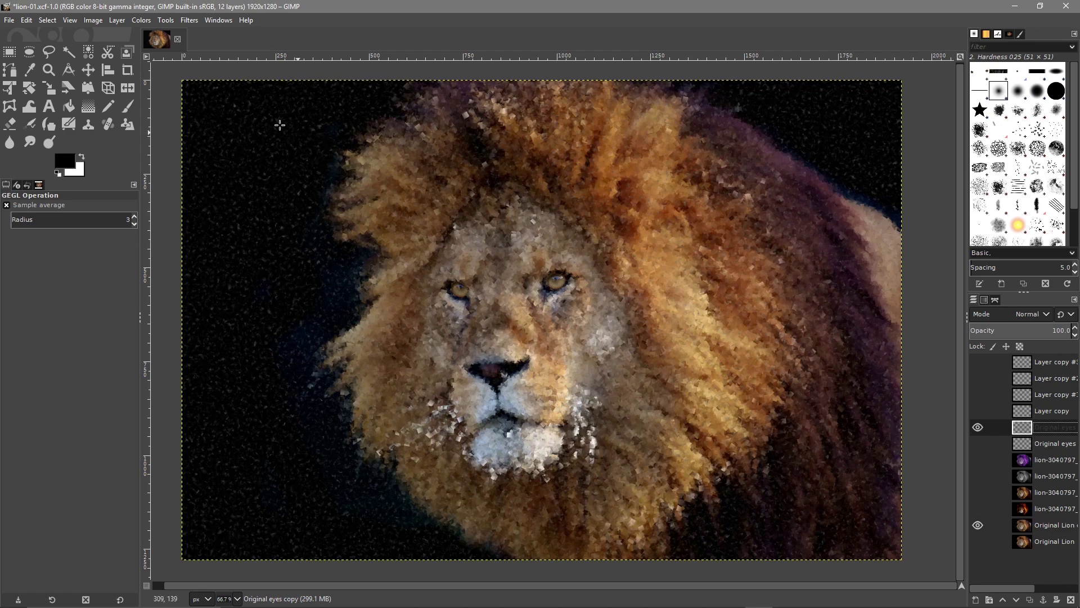
pyautogui.click(189, 20)
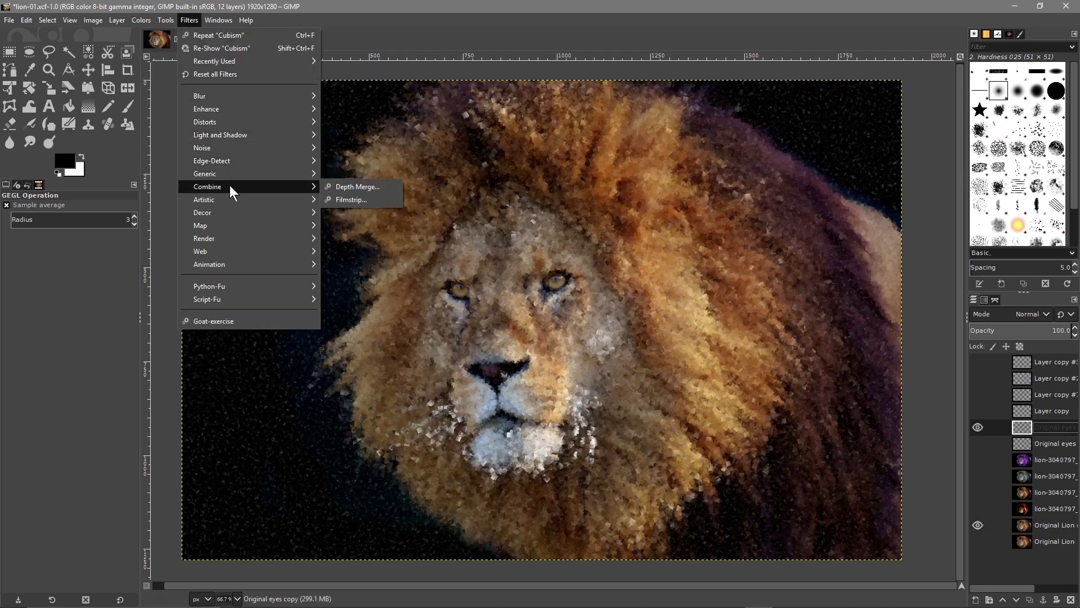
pyautogui.moveTo(228, 200)
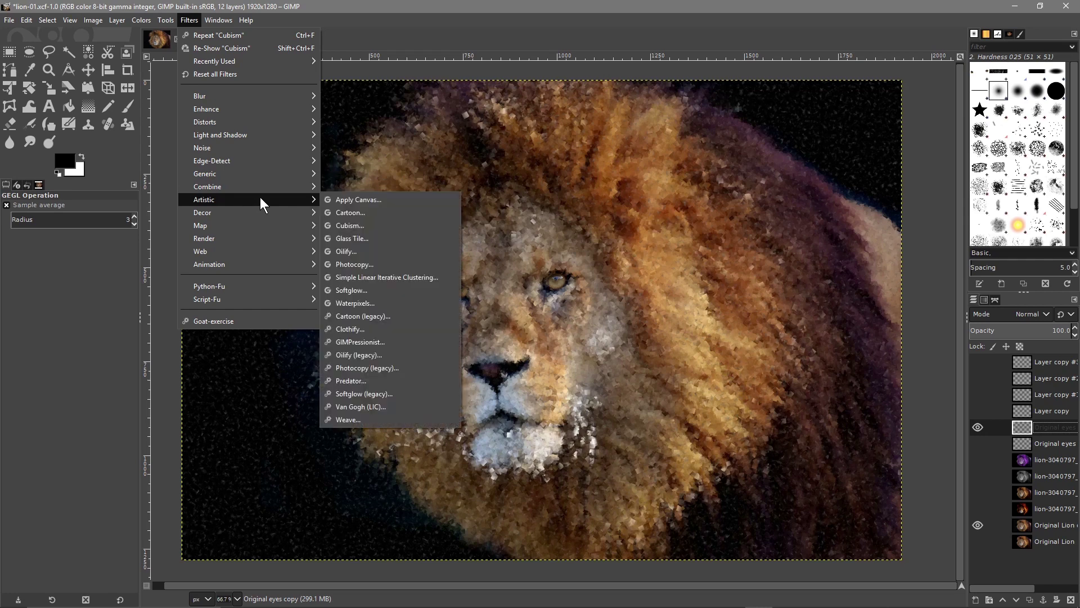
pyautogui.click(361, 225)
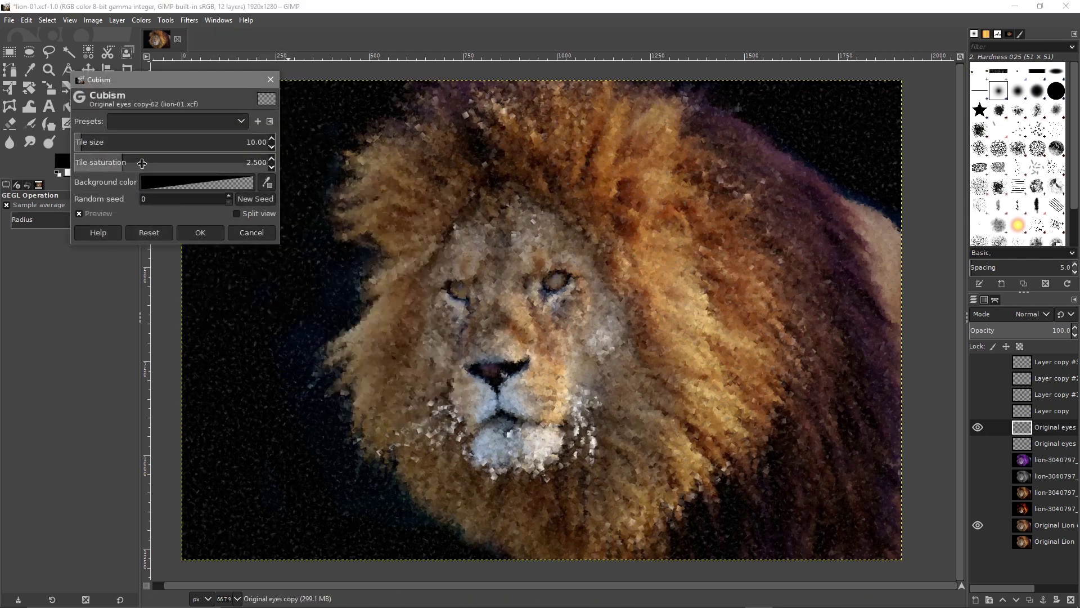
pyautogui.click(77, 144)
pyautogui.scroll(-2, 77, 143)
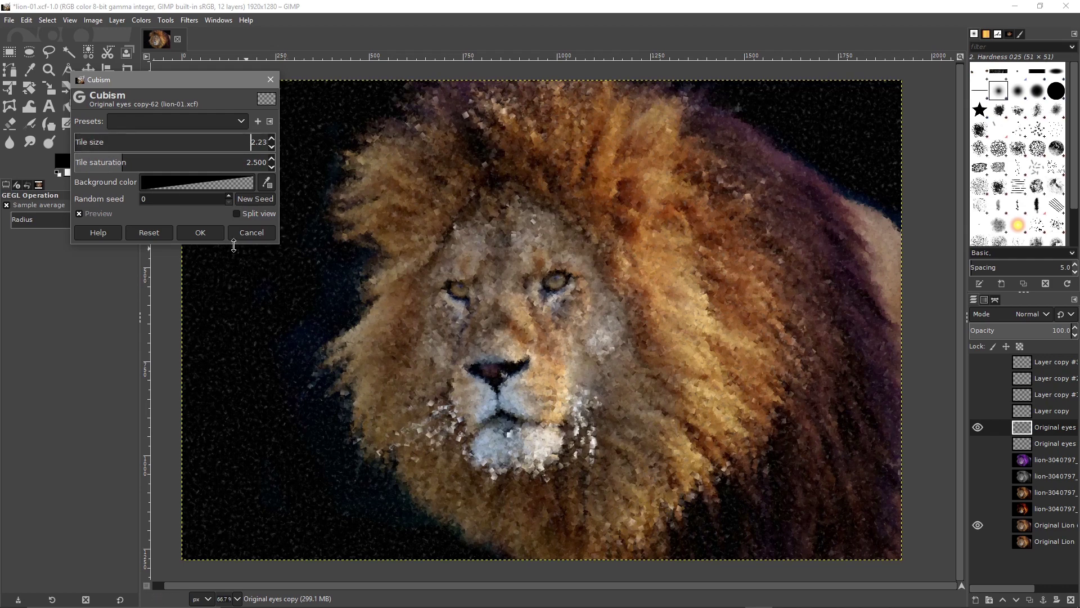
pyautogui.click(200, 232)
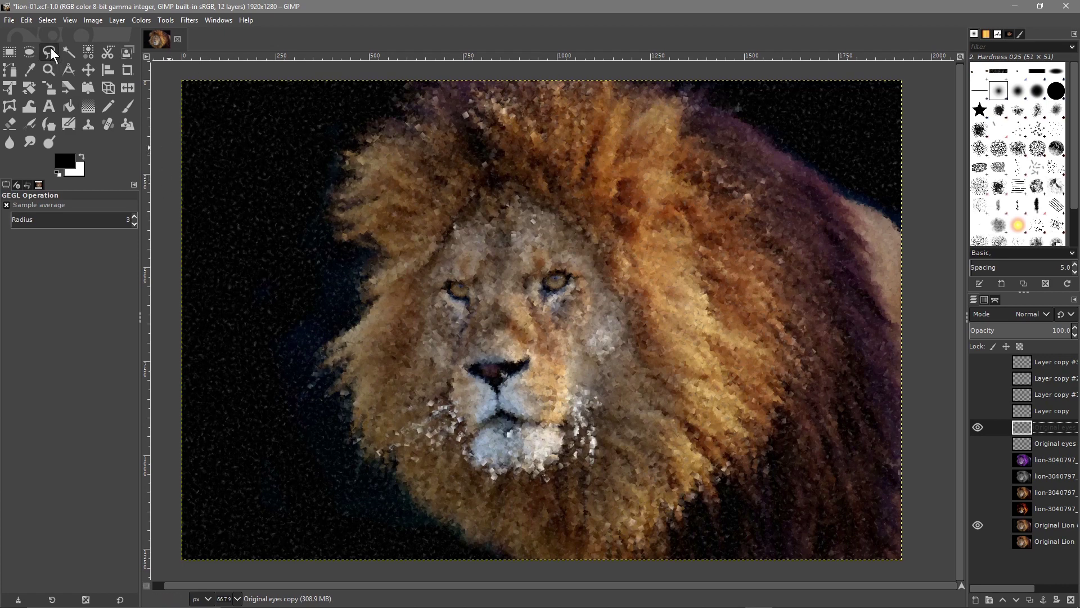
# Export the cubist lion as lion-05.jpg with the default JPEG settings and save the lion-01.xcf project
pyautogui.click(10, 21)
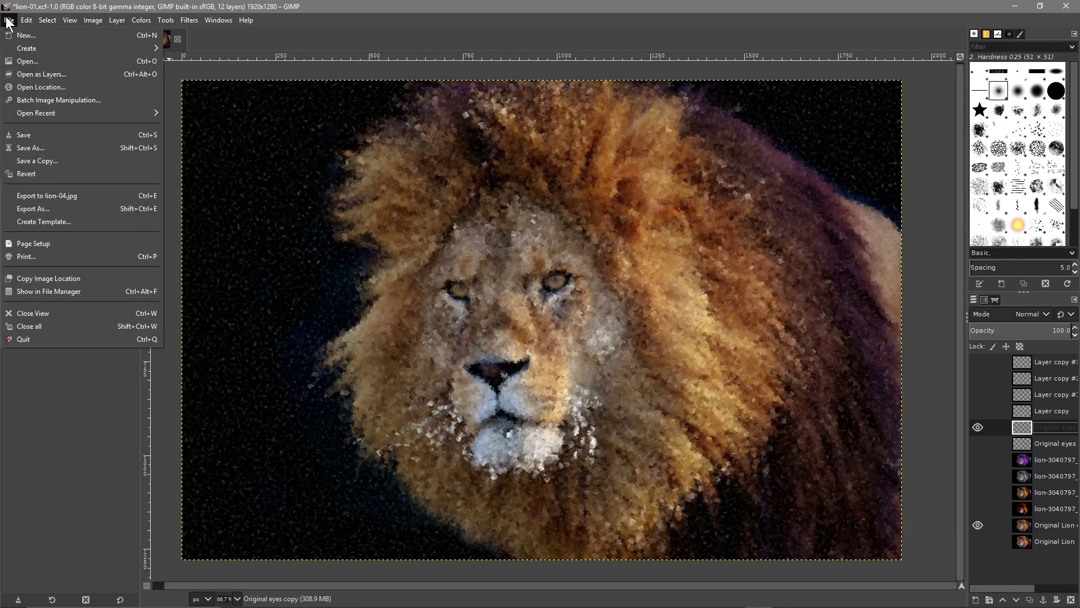
pyautogui.click(55, 209)
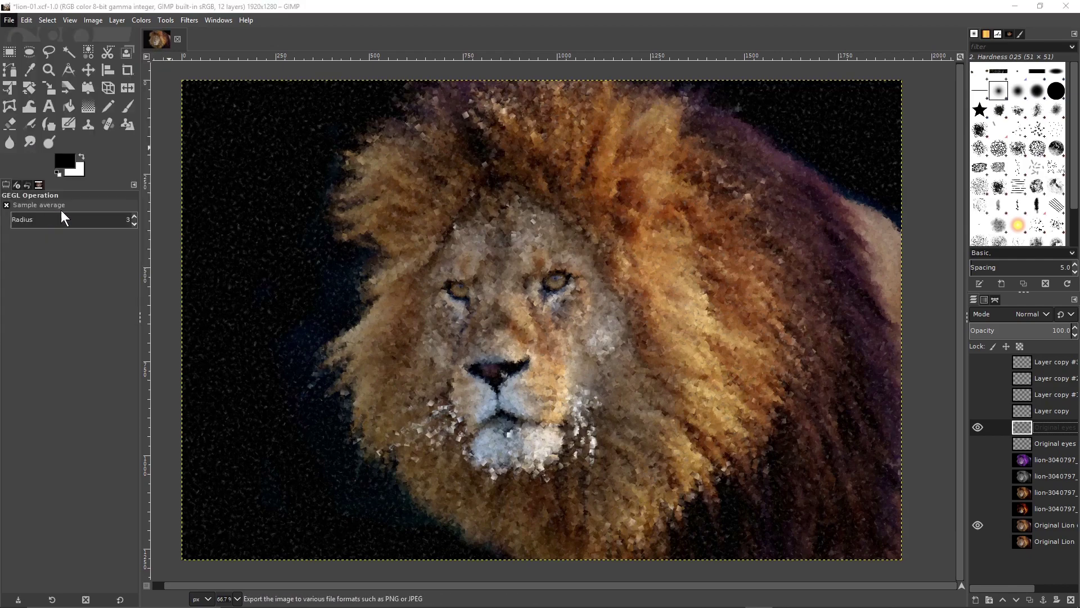
pyautogui.press('Right')
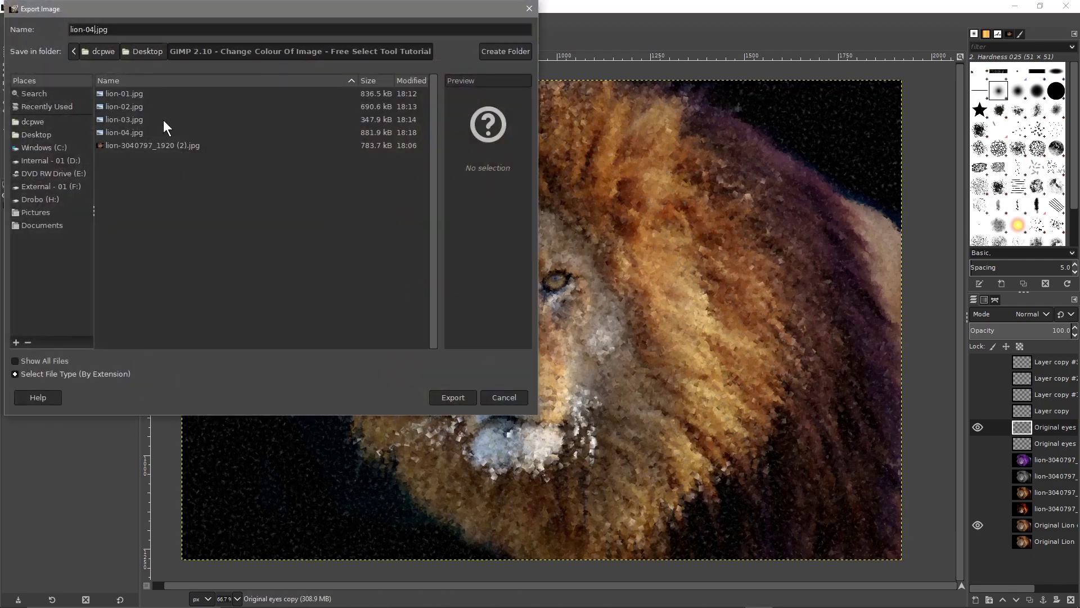
pyautogui.write('5')
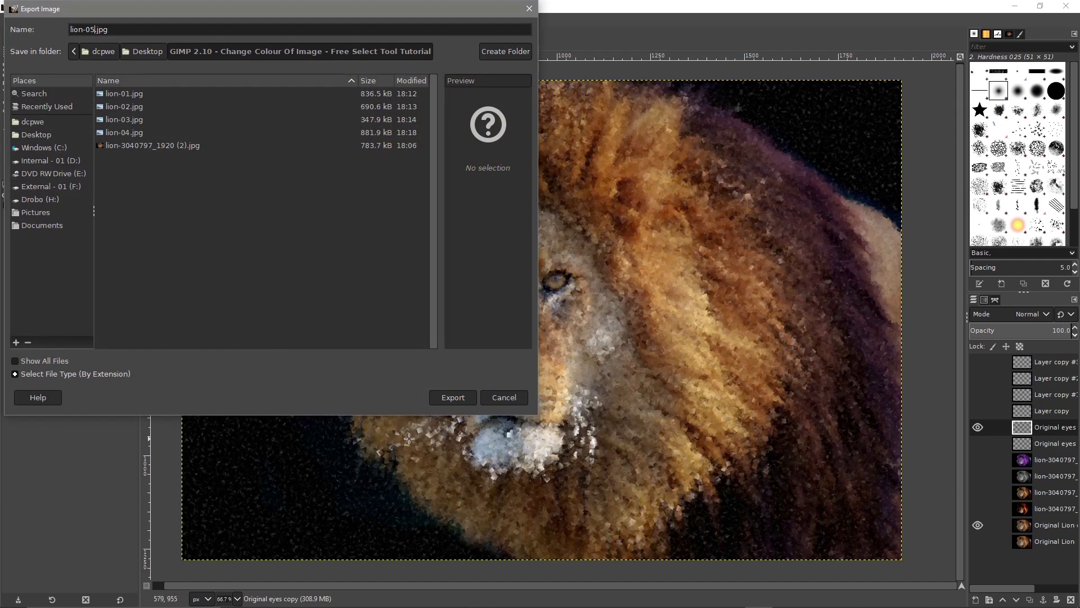
pyautogui.click(456, 400)
pyautogui.click(528, 371)
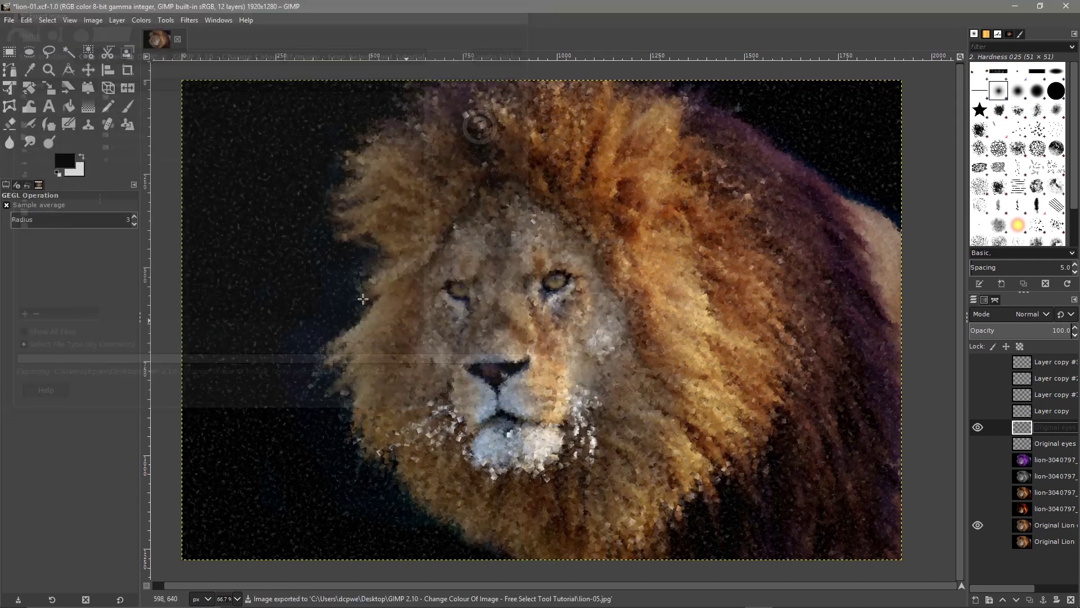
pyautogui.click(9, 20)
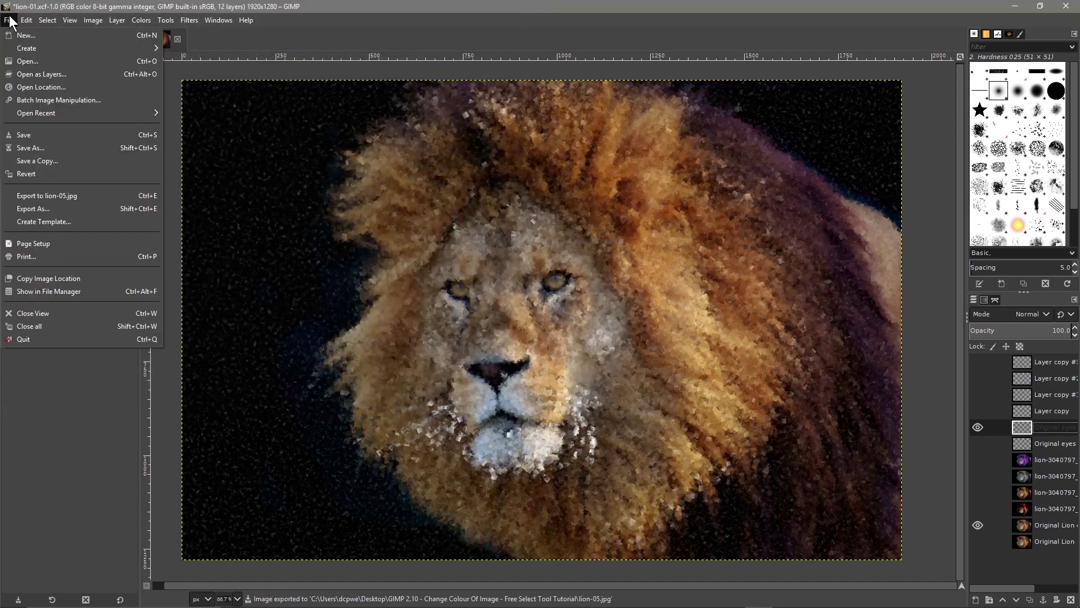
pyautogui.click(35, 134)
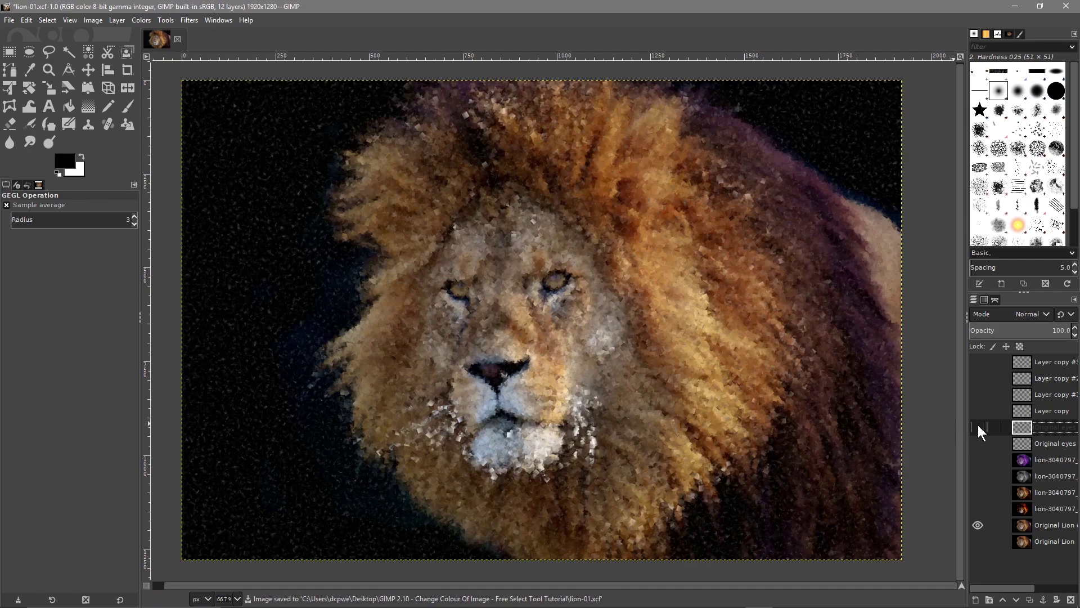
# Hide the two cubist copy layers and show the Original eyes and Original Lion layers, briefly checking the eyes alone
pyautogui.click(977, 443)
pyautogui.click(977, 526)
pyautogui.click(977, 540)
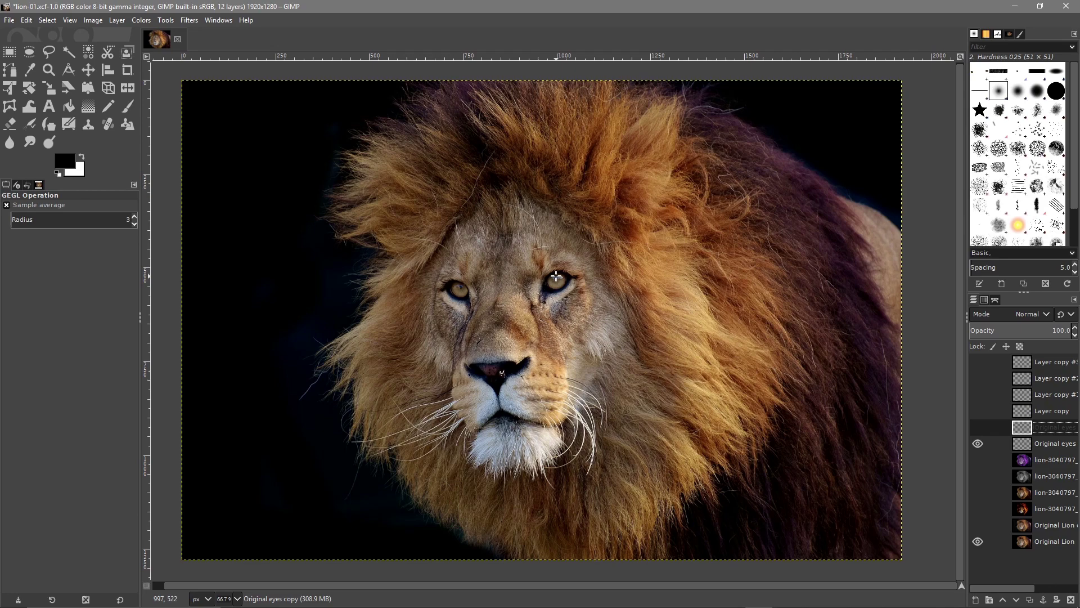
pyautogui.click(978, 542)
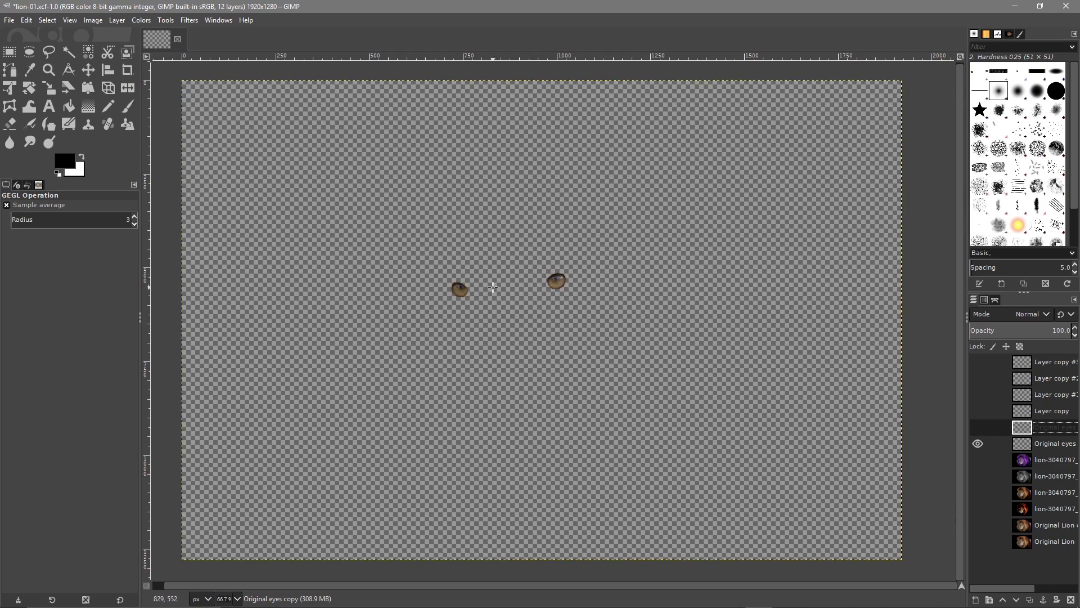
pyautogui.click(979, 540)
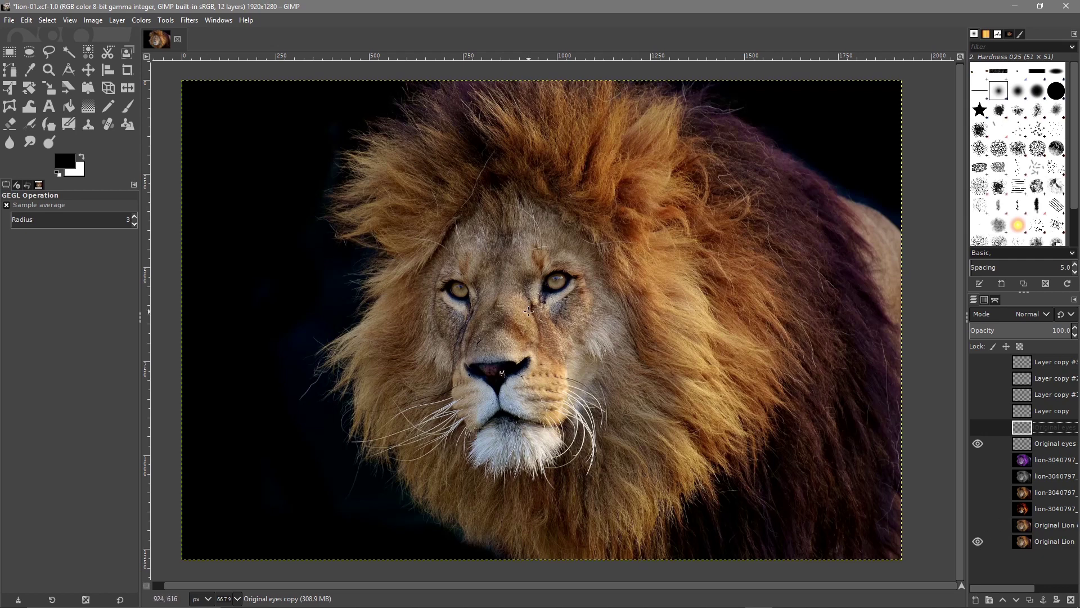
# Make the Original eyes layer active and save the lion-01.xcf project
pyautogui.click(1041, 443)
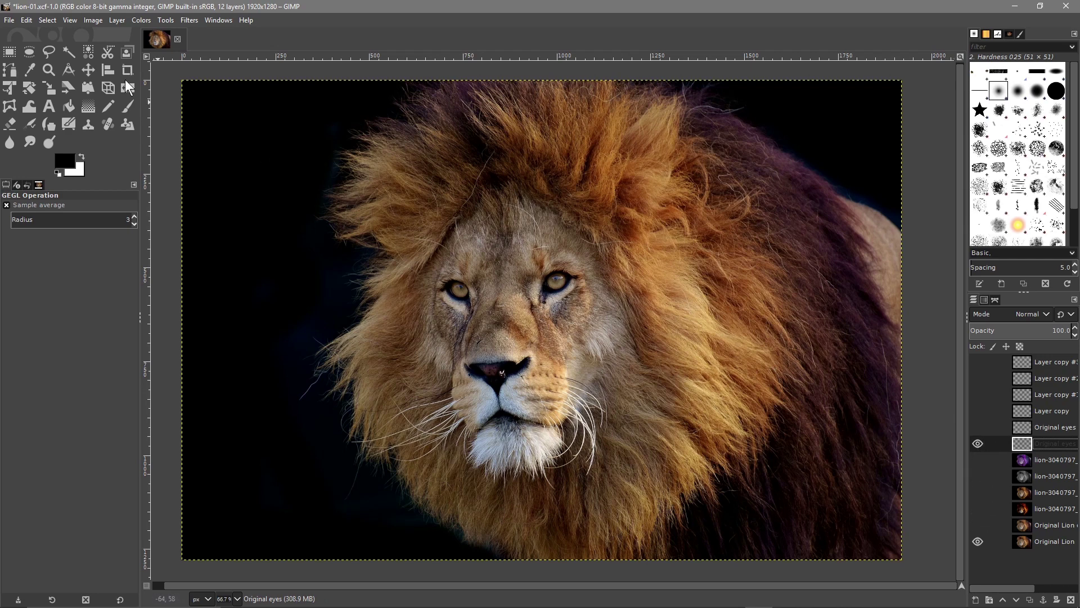
pyautogui.click(11, 20)
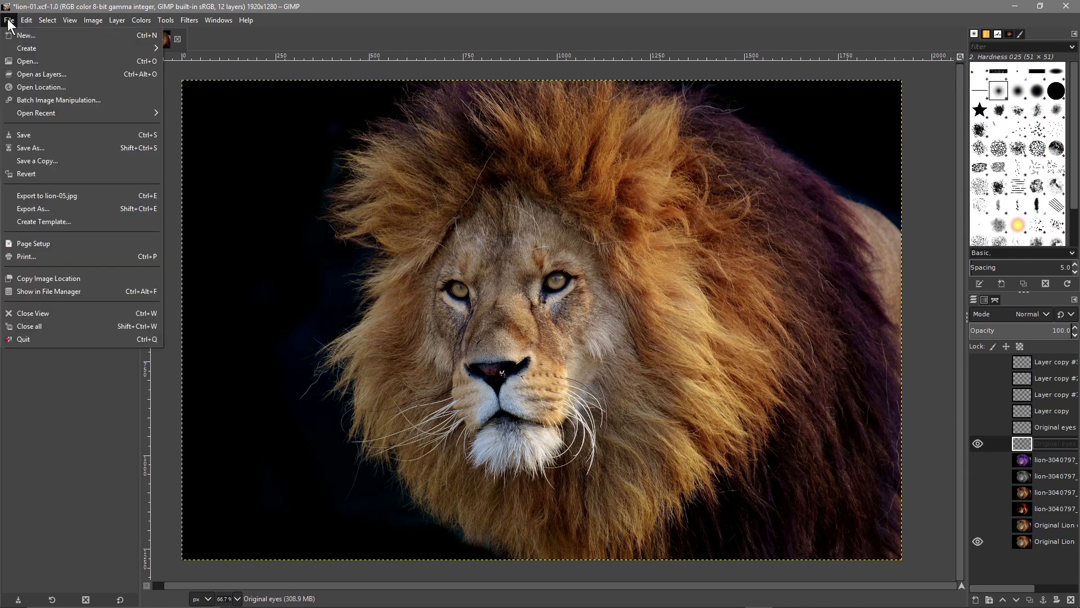
pyautogui.click(35, 134)
# Switch to the project folder in File Explorer and open lion-01.jpg full size in Photos
pyautogui.click(1015, 6)
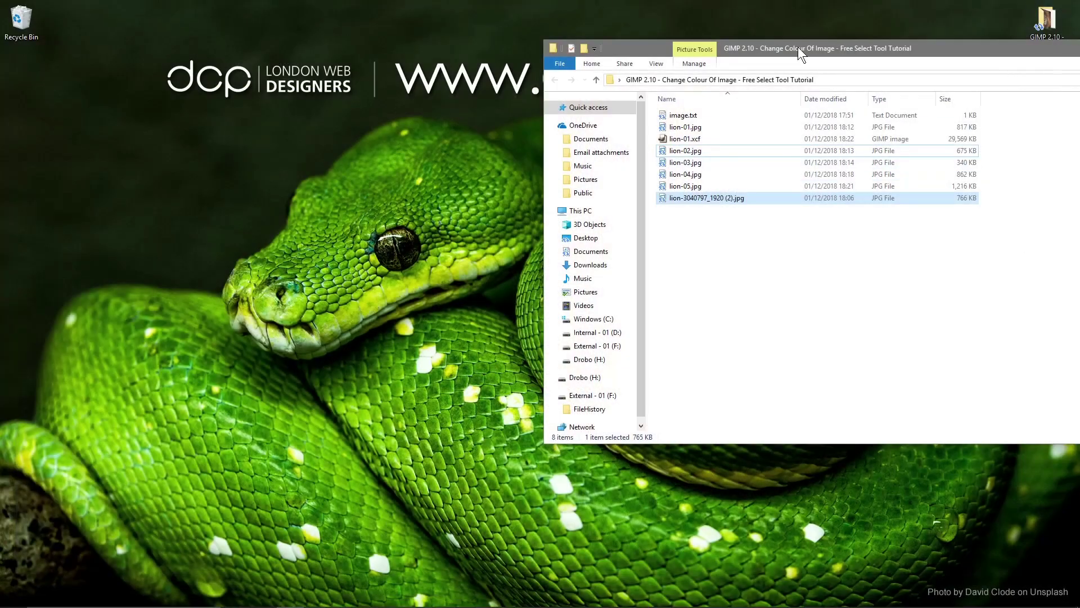
pyautogui.moveTo(801, 48); pyautogui.dragTo(407, 85)
pyautogui.doubleClick(311, 160)
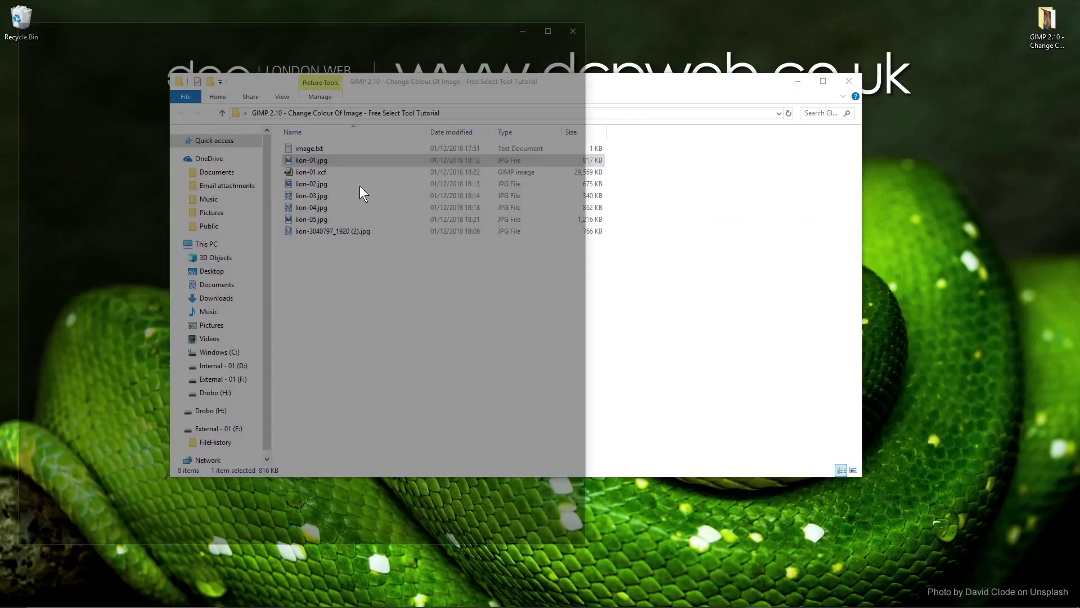
pyautogui.scroll(2, 413, 174)
pyautogui.click(556, 23)
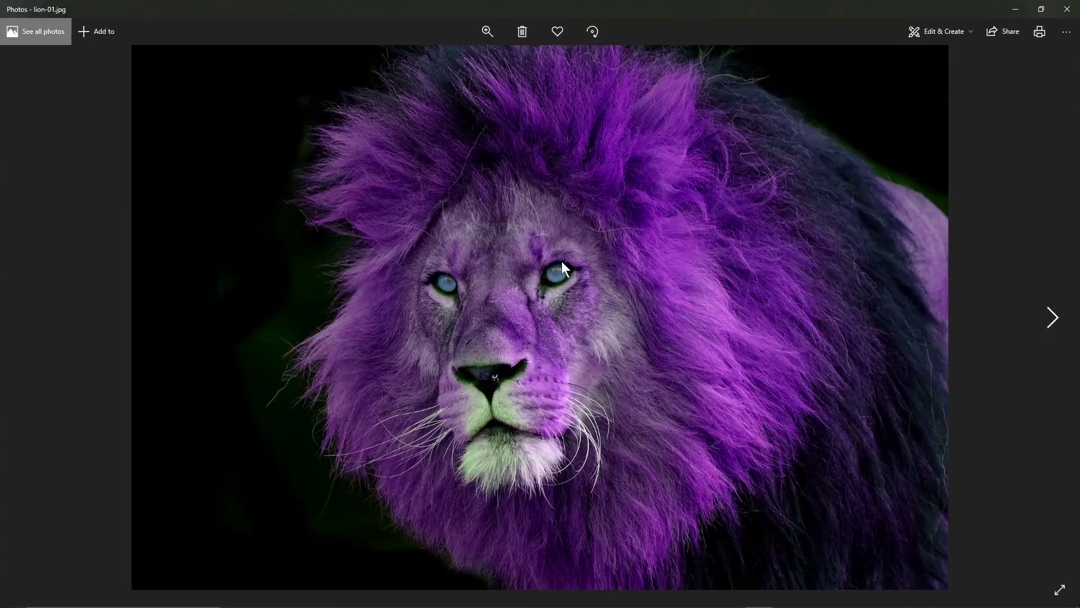
# Examine the exported lion-01.jpg and advance to lion-02.jpg
pyautogui.scroll(2, 563, 241)
pyautogui.scroll(-2, 565, 265)
pyautogui.click(1053, 318)
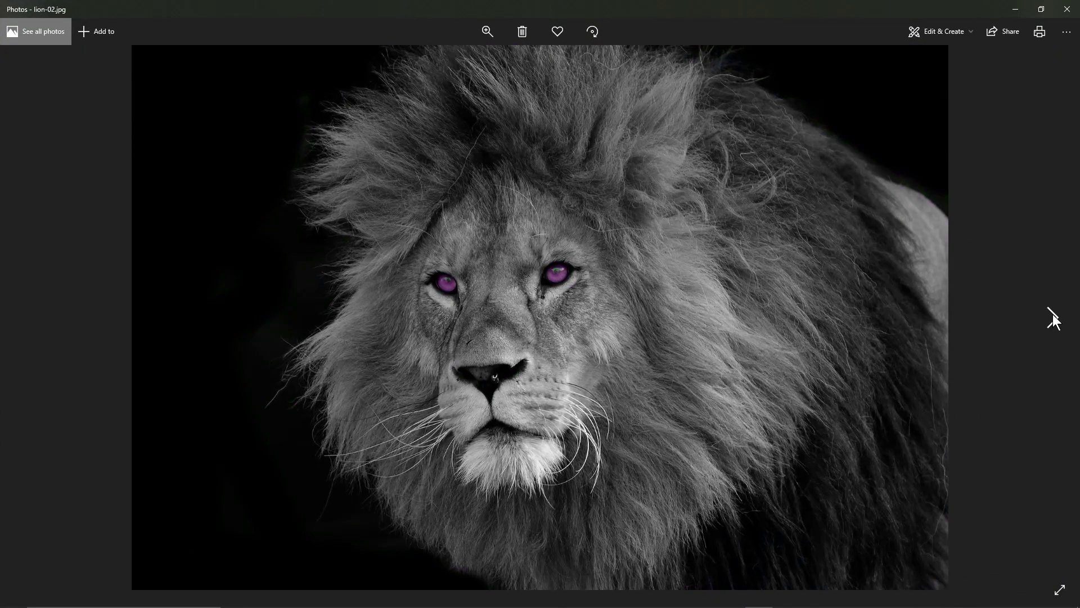
# Examine the exported variants from lion-03.jpg through lion-05.jpg and return through them to lion-01.jpg
pyautogui.click(1052, 318)
pyautogui.click(1053, 318)
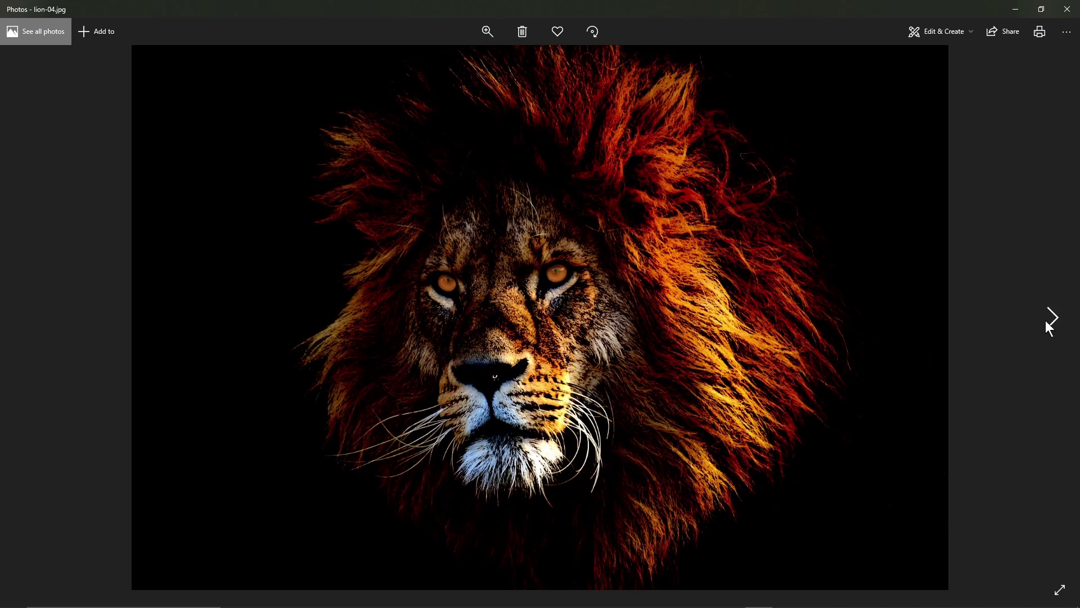
pyautogui.click(1050, 318)
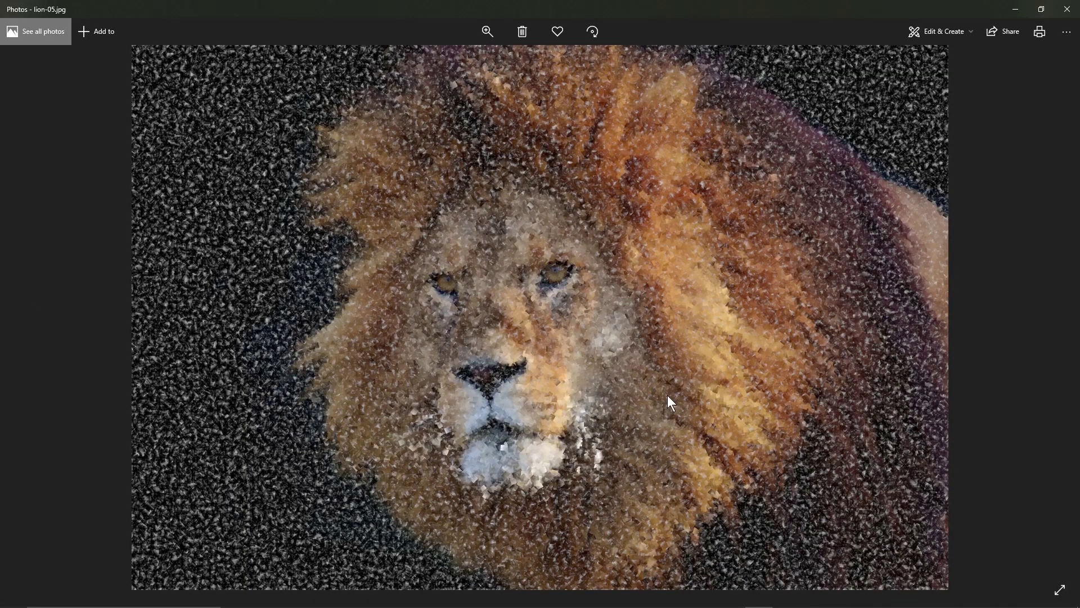
pyautogui.click(31, 318)
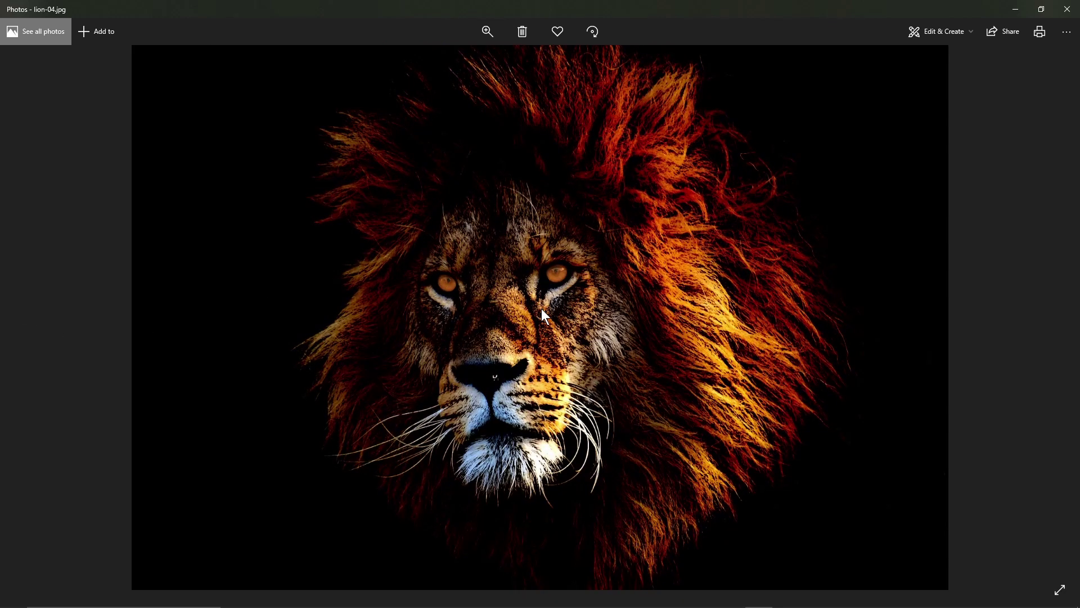
pyautogui.click(27, 319)
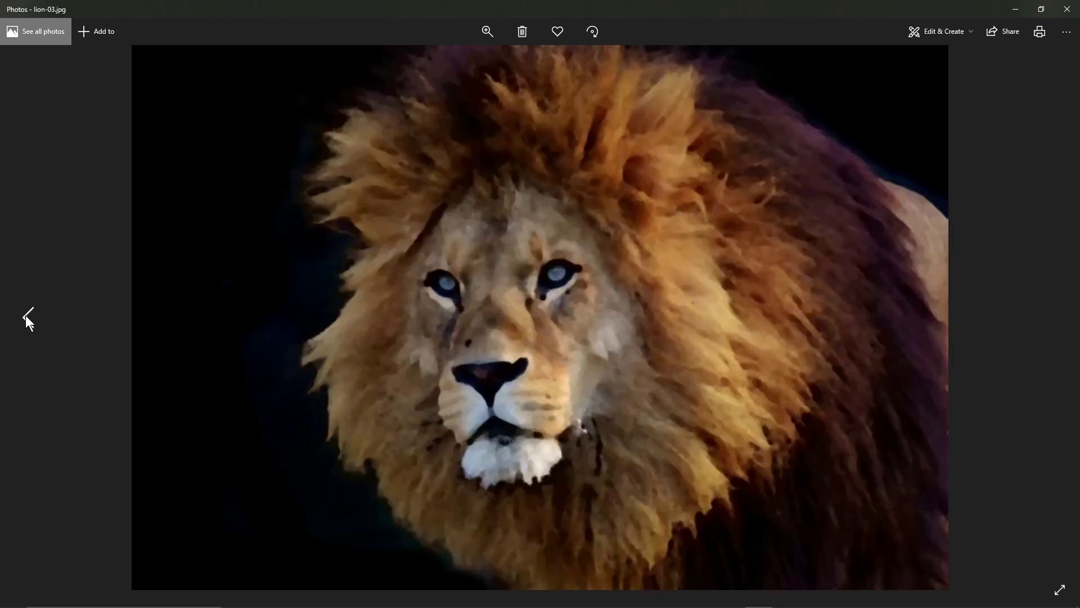
pyautogui.click(26, 318)
pyautogui.click(26, 318)
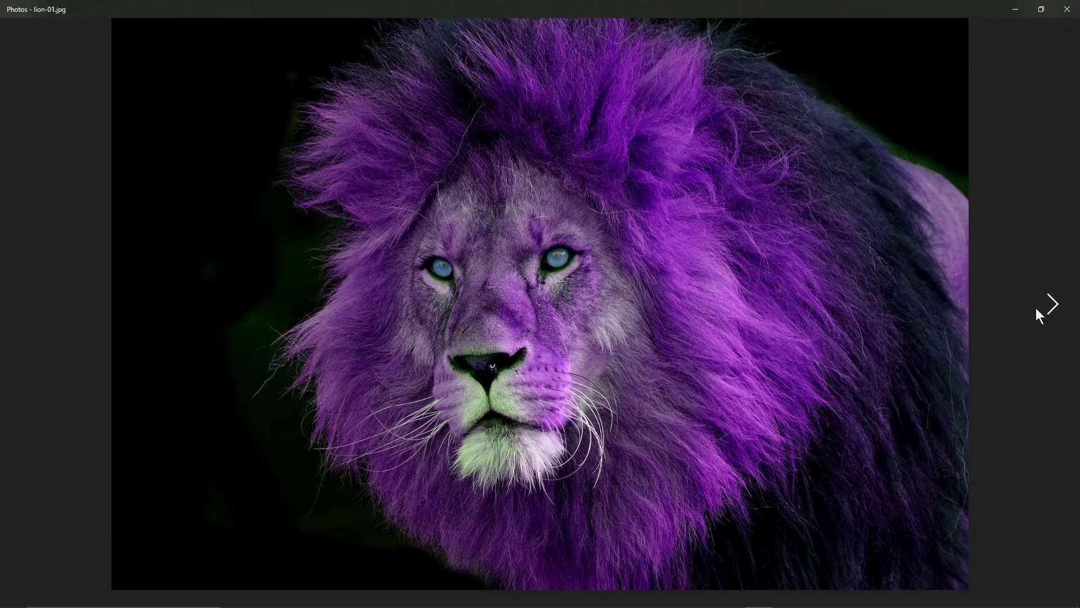
# Compare the exported variants with the original lion-3040797_1920 (2).jpg by paging forward to it and back through the exports
pyautogui.click(1049, 308)
pyautogui.click(1049, 309)
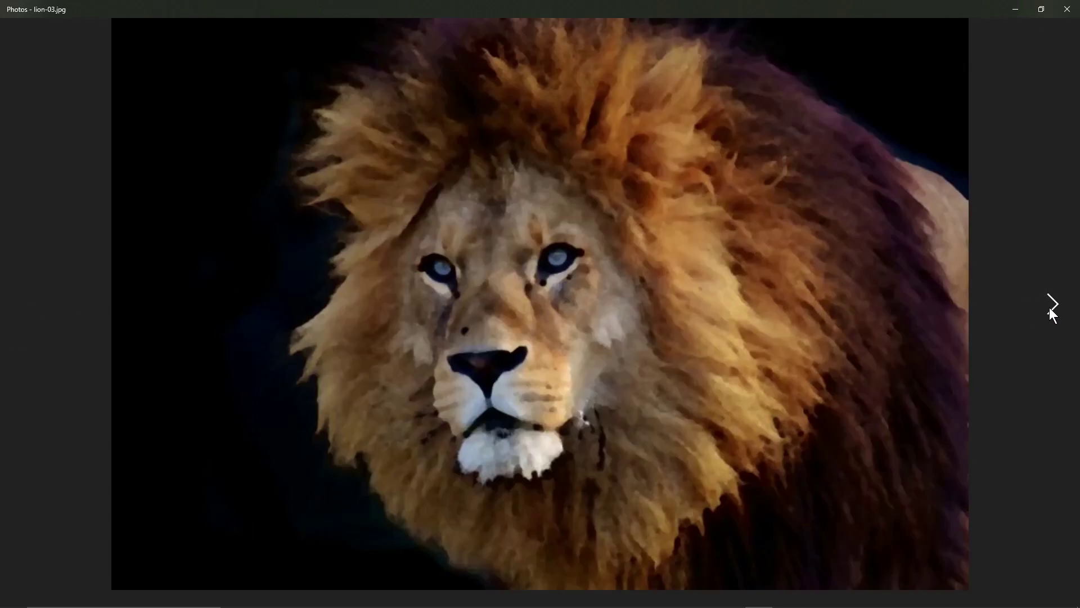
pyautogui.click(1049, 309)
pyautogui.click(1049, 308)
pyautogui.click(1050, 309)
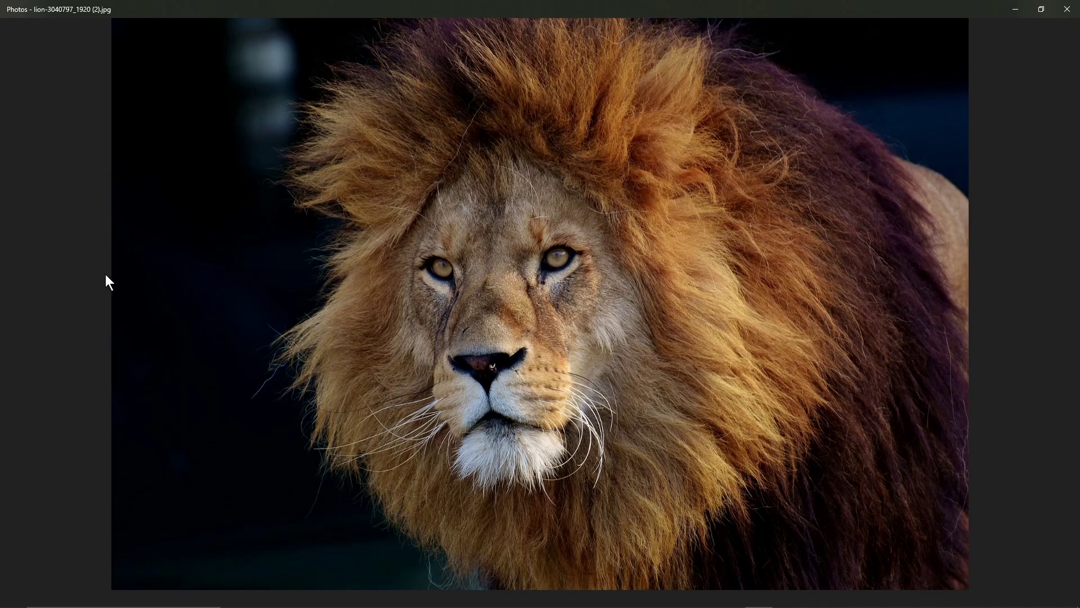
pyautogui.click(23, 304)
pyautogui.click(23, 304)
pyautogui.click(22, 304)
# Close the photo viewer and the project folder window to return to the desktop
pyautogui.click(1066, 9)
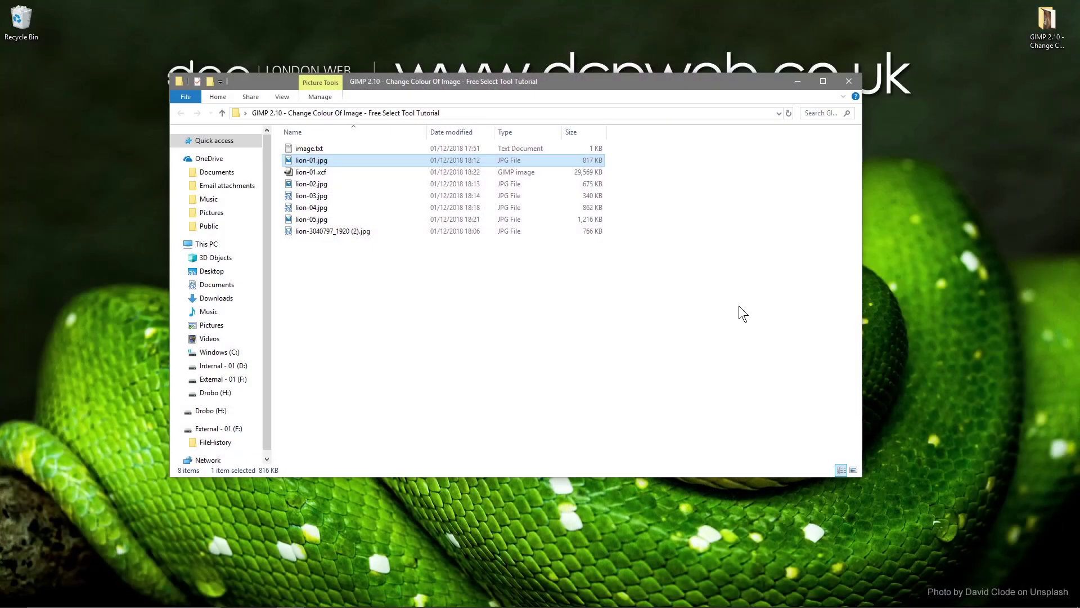
pyautogui.click(850, 81)
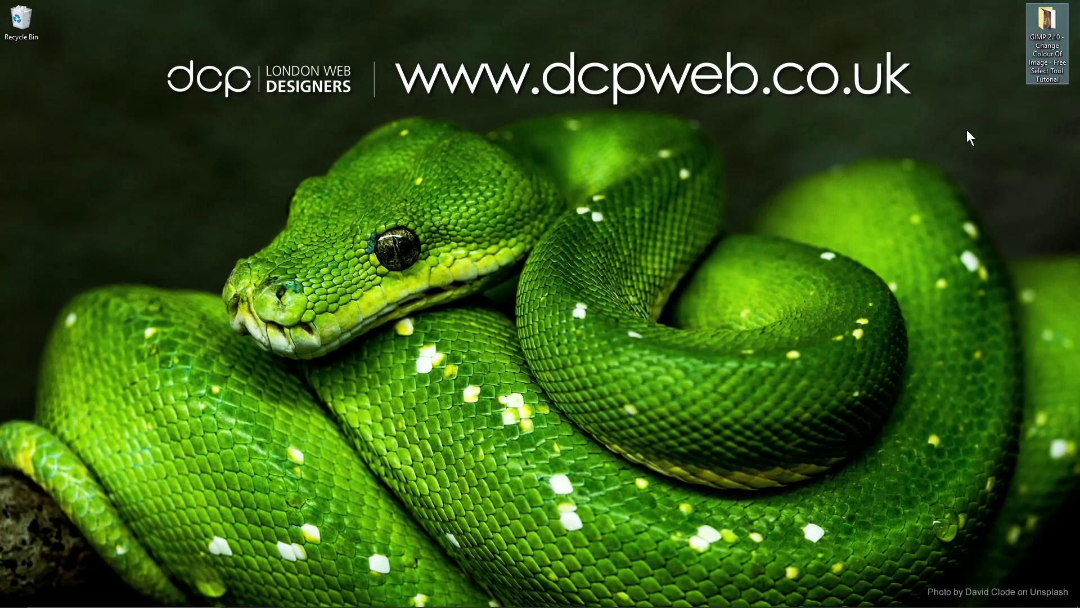